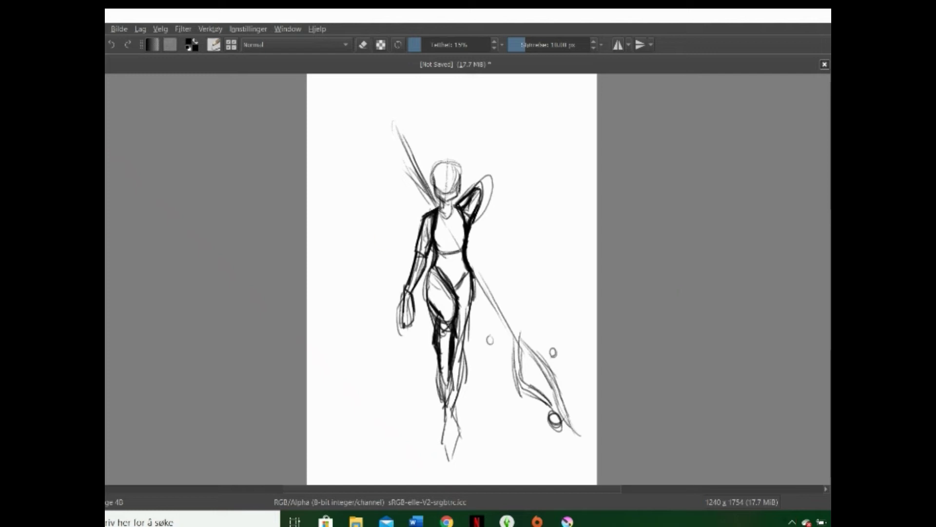
Ink the elf's head outline and both pointed ears in black, undoing the stray centre line.
{"action": "left_click", "coordinate": [245, 162]}
{"action": "scroll", "coordinate": [481, 261], "scroll_direction": "up", "scroll_amount": 5}
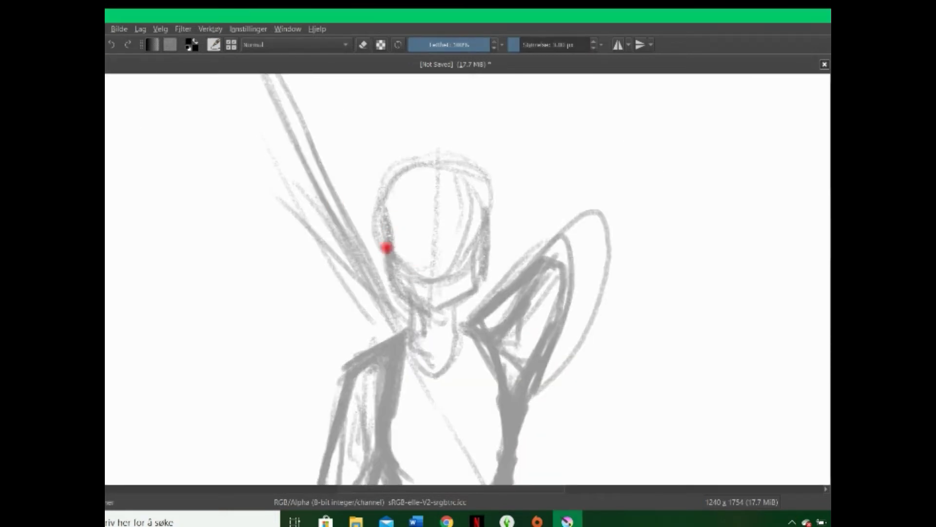
{"action": "left_click_drag", "start_coordinate": [386, 245], "coordinate": [431, 318]}
{"action": "left_click_drag", "start_coordinate": [478, 266], "coordinate": [489, 207]}
{"action": "mouse_move", "coordinate": [385, 243]}
{"action": "left_mouse_down"}
{"action": "mouse_move", "coordinate": [397, 192]}
{"action": "mouse_move", "coordinate": [487, 208]}
{"action": "left_mouse_up"}
{"action": "left_click_drag", "start_coordinate": [437, 220], "coordinate": [431, 317]}
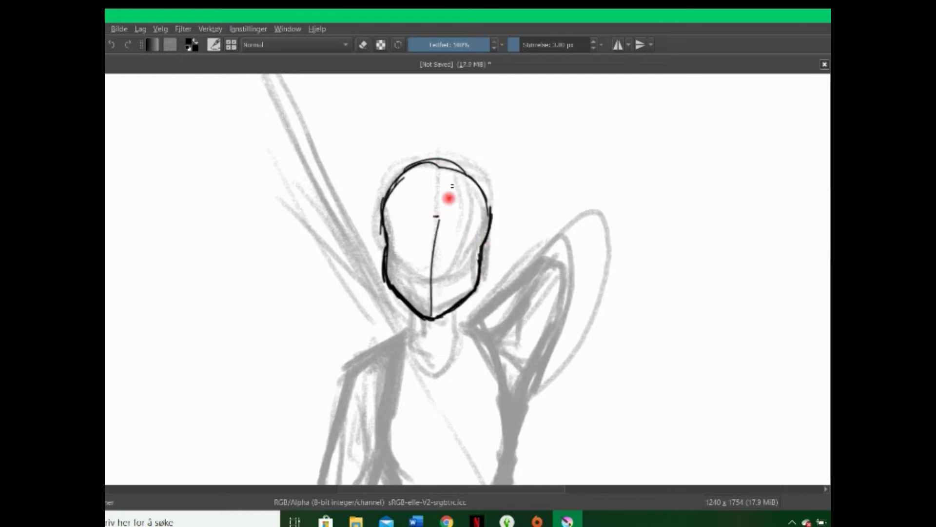
{"action": "left_click", "coordinate": [112, 45]}
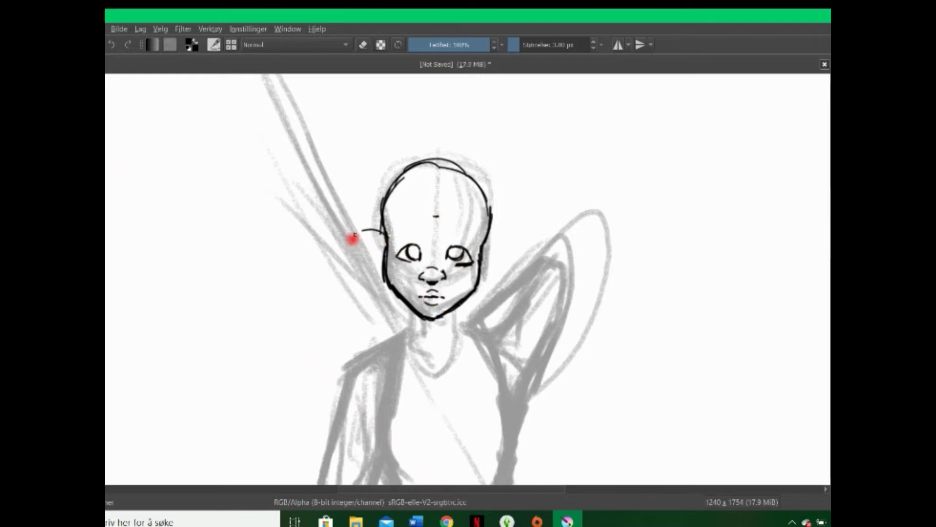
{"action": "left_click_drag", "start_coordinate": [352, 238], "coordinate": [383, 267]}
{"action": "left_click_drag", "start_coordinate": [484, 244], "coordinate": [480, 264]}
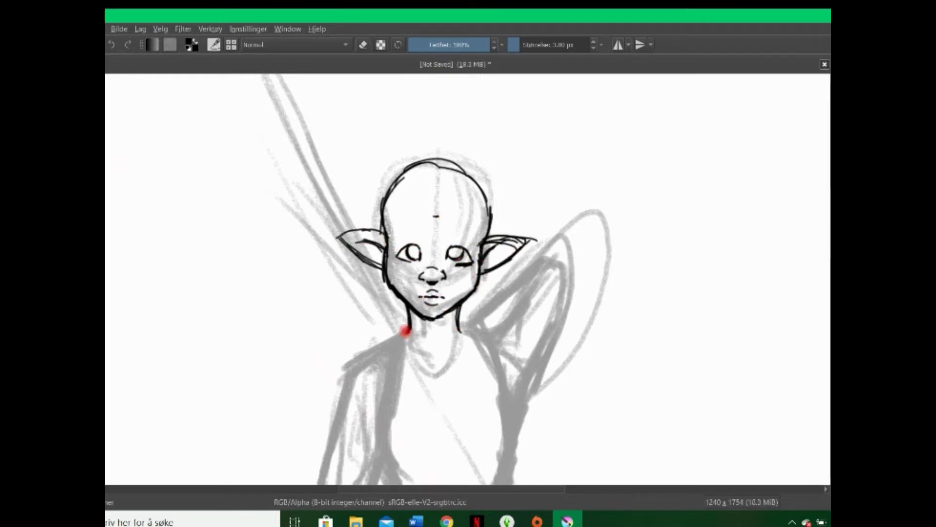
Ink the torso, breasts, arms, swimsuit leg openings and hips in black.
{"action": "scroll", "coordinate": [489, 326], "scroll_direction": "down", "scroll_amount": 3}
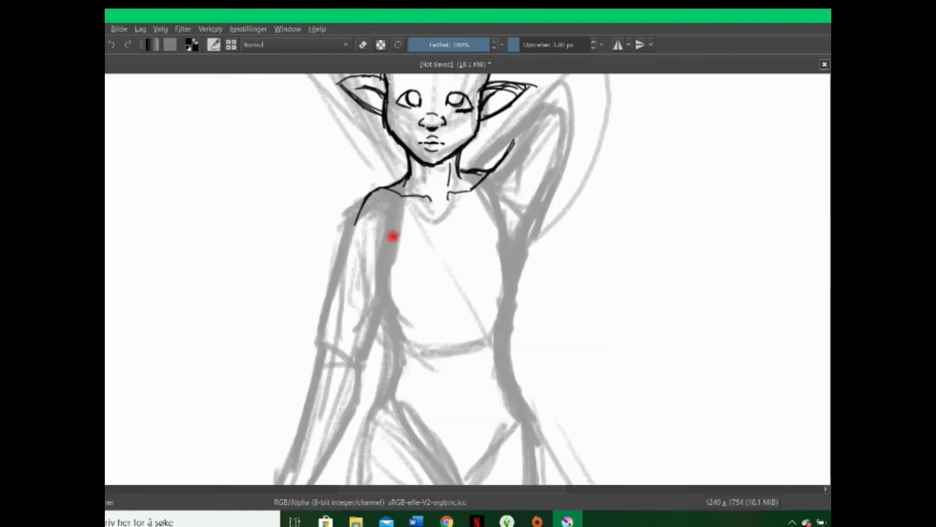
{"action": "left_click_drag", "start_coordinate": [389, 218], "coordinate": [383, 288]}
{"action": "left_click_drag", "start_coordinate": [495, 202], "coordinate": [510, 266]}
{"action": "mouse_move", "coordinate": [407, 317]}
{"action": "left_mouse_down"}
{"action": "mouse_move", "coordinate": [487, 322]}
{"action": "mouse_move", "coordinate": [512, 382]}
{"action": "left_mouse_up"}
{"action": "mouse_move", "coordinate": [385, 268]}
{"action": "left_mouse_down"}
{"action": "mouse_move", "coordinate": [405, 349]}
{"action": "mouse_move", "coordinate": [488, 371]}
{"action": "left_mouse_up"}
{"action": "left_click_drag", "start_coordinate": [497, 352], "coordinate": [483, 425]}
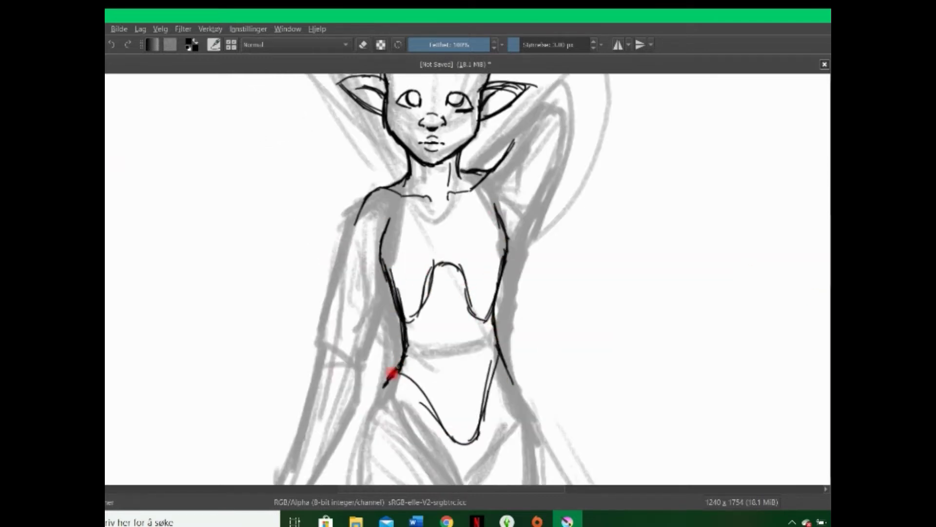
{"action": "left_click_drag", "start_coordinate": [405, 361], "coordinate": [365, 458]}
{"action": "left_click_drag", "start_coordinate": [497, 346], "coordinate": [539, 469]}
{"action": "left_click_drag", "start_coordinate": [390, 222], "coordinate": [458, 282]}
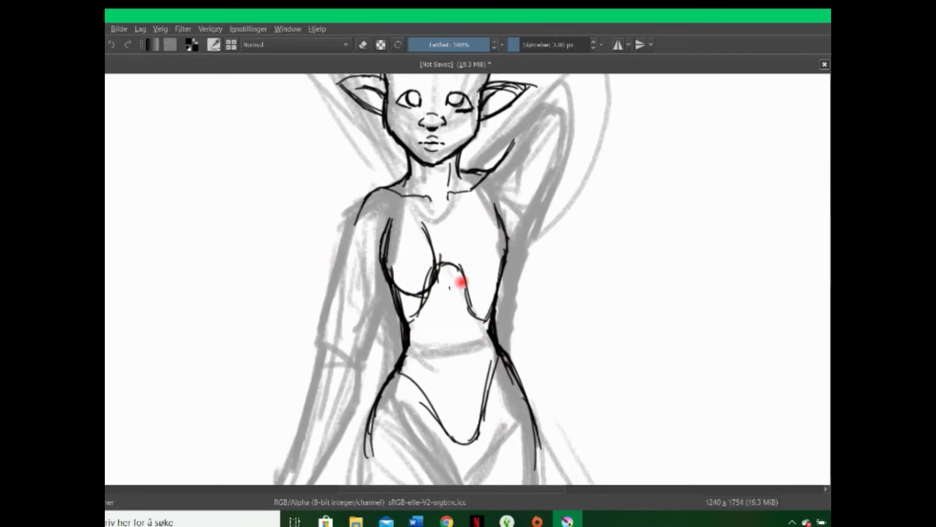
{"action": "left_click_drag", "start_coordinate": [456, 225], "coordinate": [502, 278]}
{"action": "left_click_drag", "start_coordinate": [358, 219], "coordinate": [368, 324]}
{"action": "mouse_move", "coordinate": [507, 232]}
{"action": "left_mouse_down"}
{"action": "mouse_move", "coordinate": [514, 200]}
{"action": "mouse_move", "coordinate": [483, 168]}
{"action": "left_mouse_up"}
{"action": "left_click_drag", "start_coordinate": [548, 127], "coordinate": [521, 205]}
Ink both thighs, the knee circle and the shins in black.
{"action": "scroll", "coordinate": [462, 229], "scroll_direction": "down", "scroll_amount": 5}
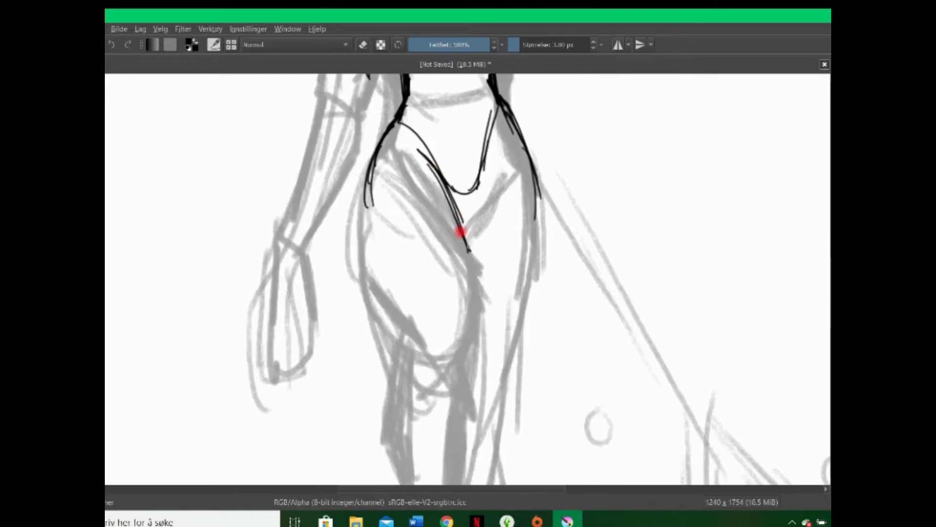
{"action": "left_click_drag", "start_coordinate": [402, 125], "coordinate": [470, 292]}
{"action": "mouse_move", "coordinate": [386, 146]}
{"action": "left_mouse_down"}
{"action": "mouse_move", "coordinate": [371, 254]}
{"action": "mouse_move", "coordinate": [424, 307]}
{"action": "left_mouse_up"}
{"action": "left_click_drag", "start_coordinate": [453, 266], "coordinate": [468, 327]}
{"action": "left_click_drag", "start_coordinate": [536, 171], "coordinate": [512, 308]}
{"action": "left_click_drag", "start_coordinate": [536, 200], "coordinate": [512, 351]}
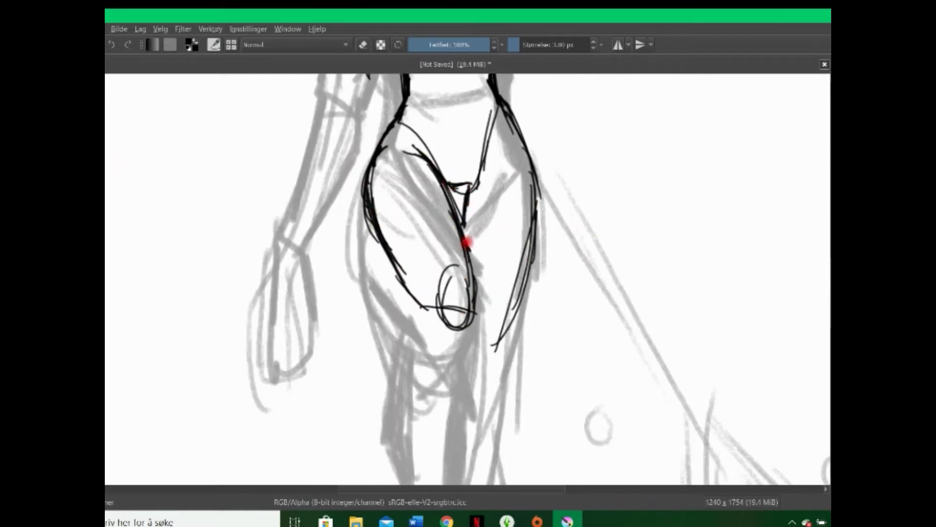
{"action": "left_click_drag", "start_coordinate": [402, 302], "coordinate": [424, 405]}
{"action": "left_click_drag", "start_coordinate": [475, 307], "coordinate": [442, 453]}
{"action": "left_click_drag", "start_coordinate": [515, 312], "coordinate": [477, 485]}
Ink the lower legs and pointed feet in black.
{"action": "scroll", "coordinate": [439, 381], "scroll_direction": "down", "scroll_amount": 5}
{"action": "left_click_drag", "start_coordinate": [414, 268], "coordinate": [429, 363]}
{"action": "left_click_drag", "start_coordinate": [447, 266], "coordinate": [429, 361]}
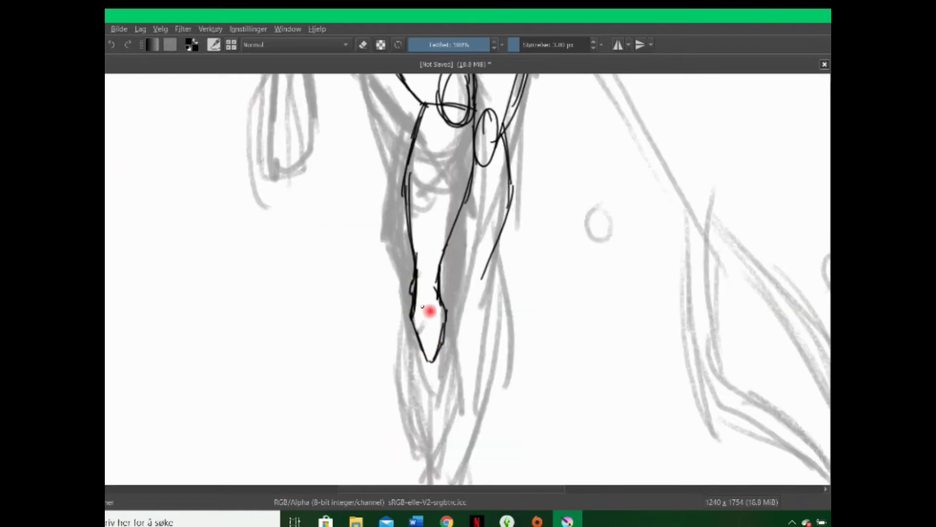
{"action": "left_click_drag", "start_coordinate": [495, 237], "coordinate": [470, 352]}
{"action": "left_click_drag", "start_coordinate": [451, 234], "coordinate": [443, 431]}
{"action": "left_click_drag", "start_coordinate": [441, 361], "coordinate": [473, 446]}
{"action": "scroll", "coordinate": [477, 297], "scroll_direction": "up", "scroll_amount": 1}
Ink the arm from shoulder to wrist, with the hand, in black.
{"action": "left_click", "coordinate": [160, 29]}
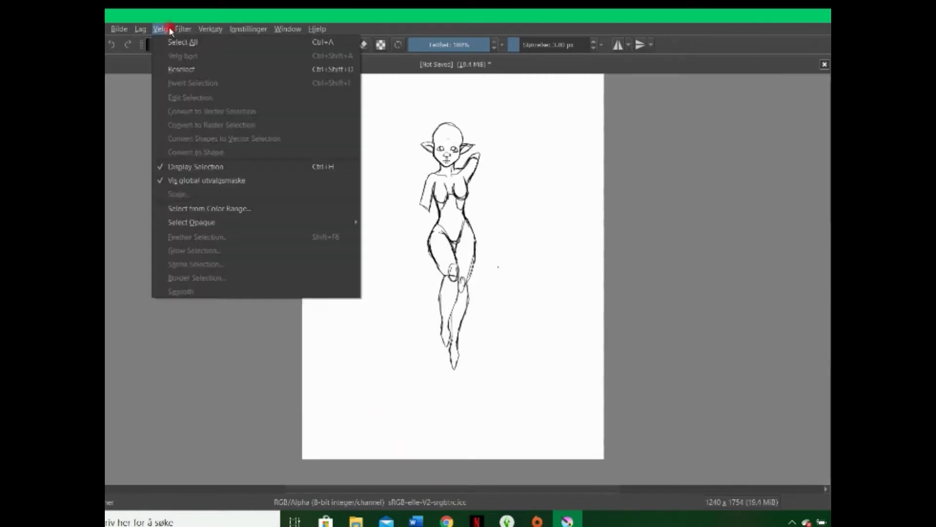
{"action": "left_click", "coordinate": [176, 174]}
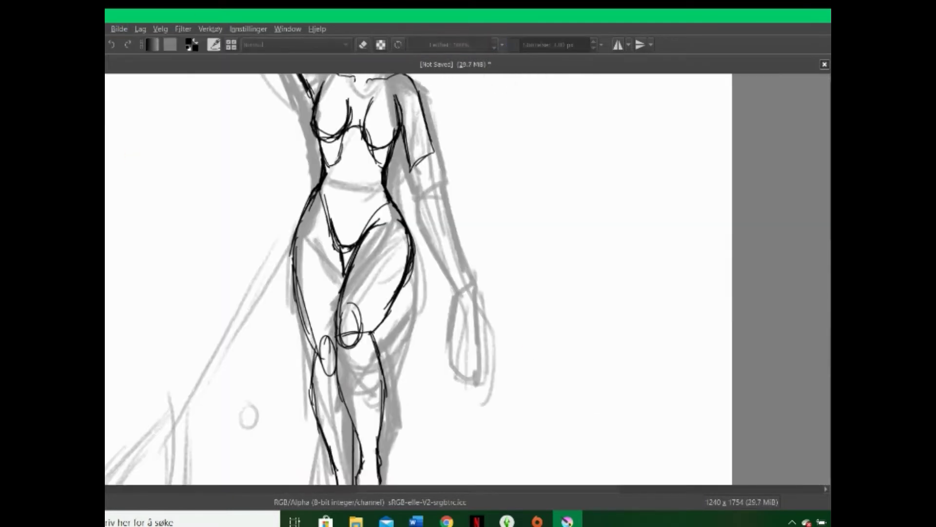
{"action": "mouse_move", "coordinate": [432, 152]}
{"action": "left_mouse_down"}
{"action": "mouse_move", "coordinate": [414, 199]}
{"action": "mouse_move", "coordinate": [453, 312]}
{"action": "left_mouse_up"}
{"action": "left_click_drag", "start_coordinate": [414, 199], "coordinate": [443, 287]}
{"action": "scroll", "coordinate": [312, 155], "scroll_direction": "up", "scroll_amount": 5}
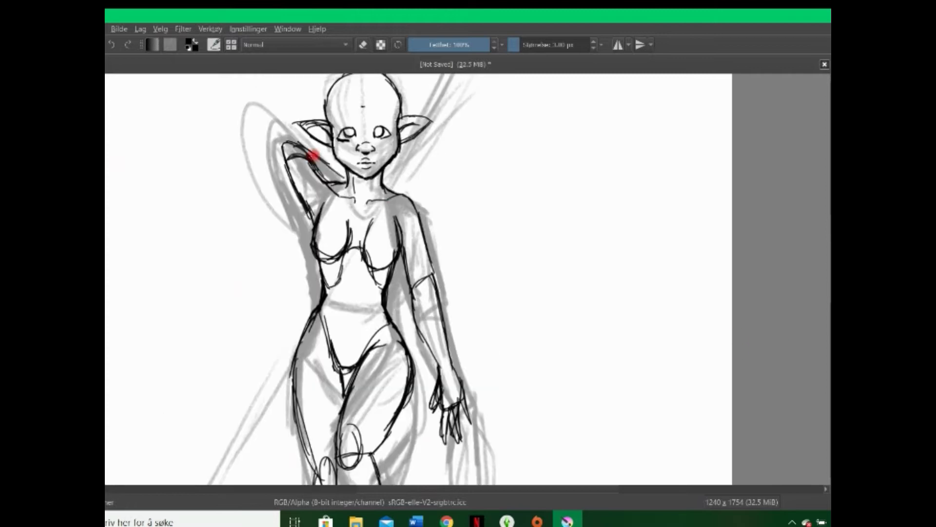
{"action": "scroll", "coordinate": [377, 178], "scroll_direction": "down", "scroll_amount": 3}
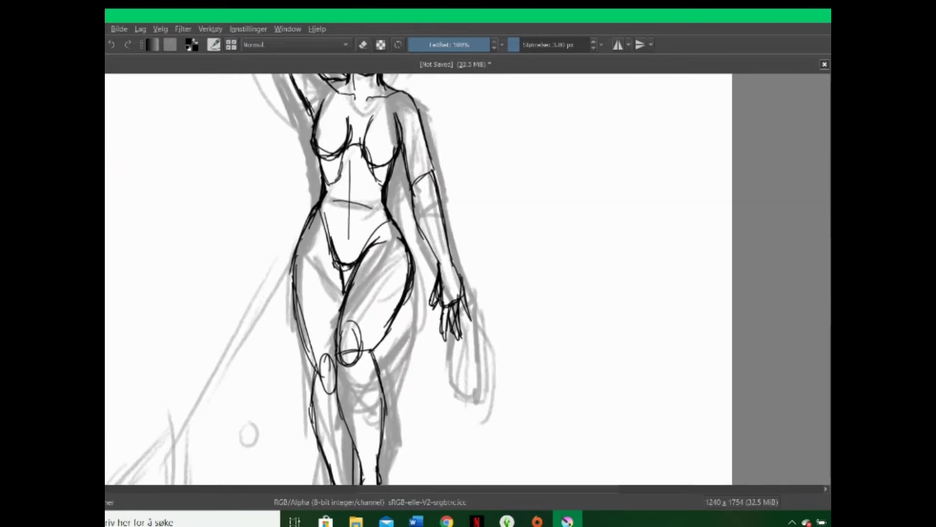
Draw the long straight spear shaft diagonally across the figure.
{"action": "key", "text": "minus"}
{"action": "mouse_move", "coordinate": [313, 351]}
{"action": "left_mouse_down"}
{"action": "mouse_move", "coordinate": [470, 77]}
{"action": "mouse_move", "coordinate": [307, 352]}
{"action": "left_mouse_up"}
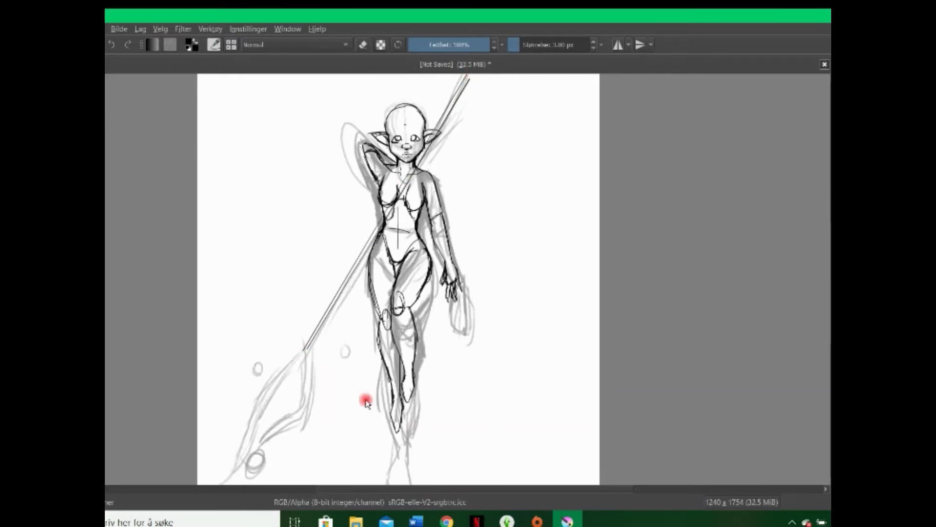
{"action": "scroll", "coordinate": [366, 397], "scroll_direction": "up", "scroll_amount": 5}
{"action": "scroll", "coordinate": [615, 209], "scroll_direction": "up", "scroll_amount": 3}
Ink the inner and outer edges of the leaf-shaped spear blade and the lower orb circle.
{"action": "key", "text": "minus"}
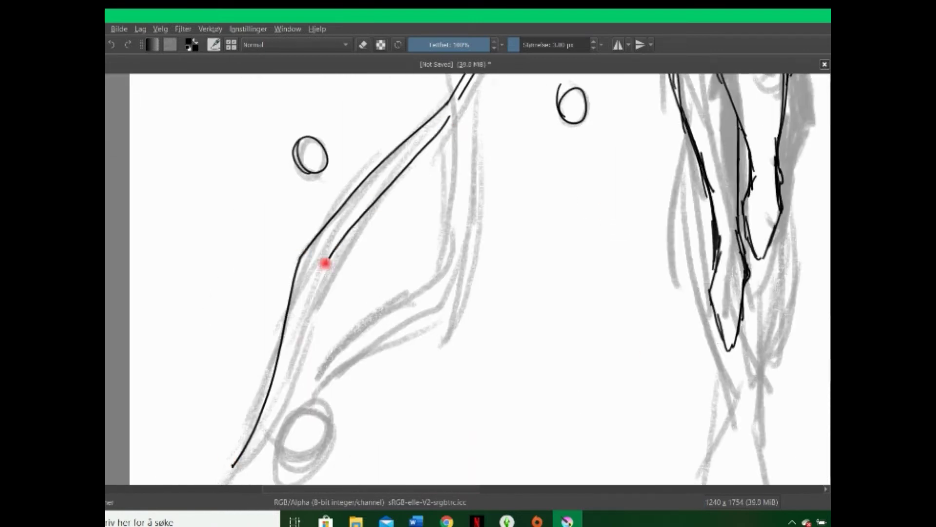
{"action": "left_click_drag", "start_coordinate": [324, 260], "coordinate": [447, 286]}
{"action": "key", "text": "ctrl+z"}
{"action": "left_click_drag", "start_coordinate": [447, 130], "coordinate": [325, 382]}
{"action": "left_click_drag", "start_coordinate": [286, 428], "coordinate": [335, 458]}
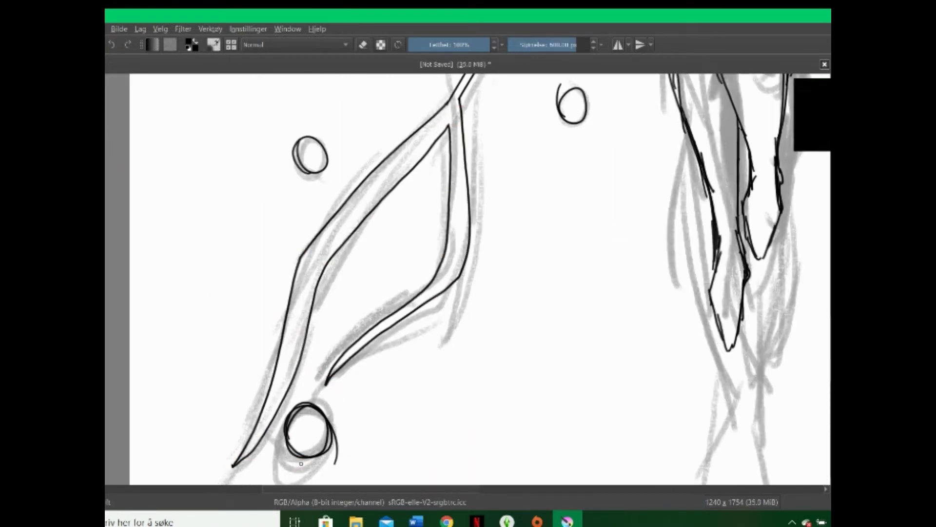
Paint the three floating orbs in light and dark shades of green.
{"action": "left_click", "coordinate": [805, 139]}
{"action": "left_click_drag", "start_coordinate": [299, 144], "coordinate": [309, 151]}
{"action": "left_click_drag", "start_coordinate": [566, 98], "coordinate": [569, 105]}
{"action": "left_click_drag", "start_coordinate": [292, 419], "coordinate": [326, 443]}
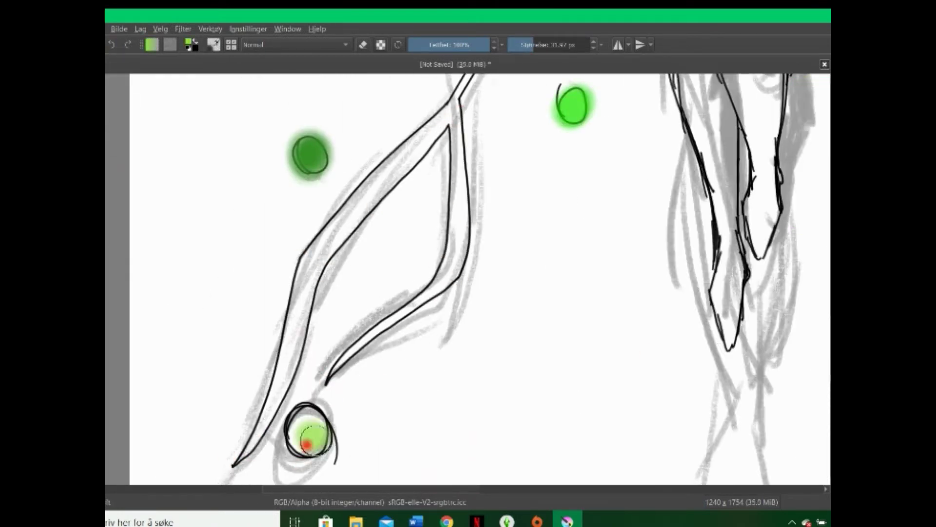
{"action": "left_click", "coordinate": [310, 153], "text": "ctrl"}
{"action": "left_click_drag", "start_coordinate": [561, 97], "coordinate": [583, 117]}
{"action": "left_click_drag", "start_coordinate": [292, 141], "coordinate": [297, 157]}
{"action": "left_click_drag", "start_coordinate": [292, 419], "coordinate": [327, 443]}
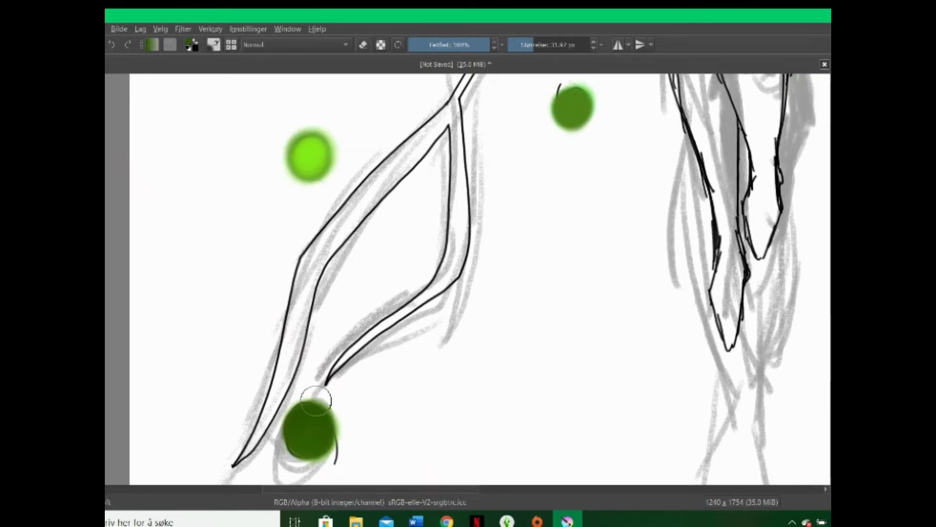
Zoom out, toggle the eraser on and off, and adjust the brush size.
{"action": "key", "text": "minus"}
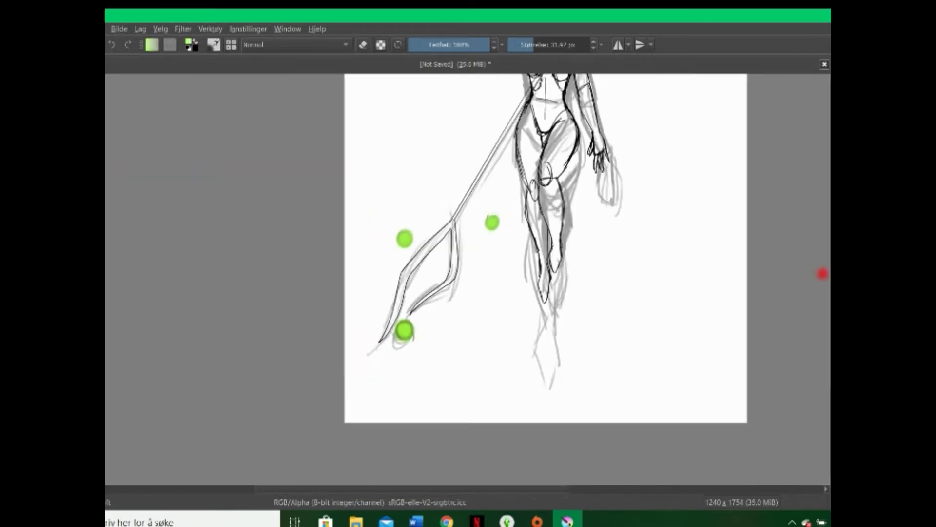
{"action": "key", "text": "minus"}
{"action": "key", "text": "e"}
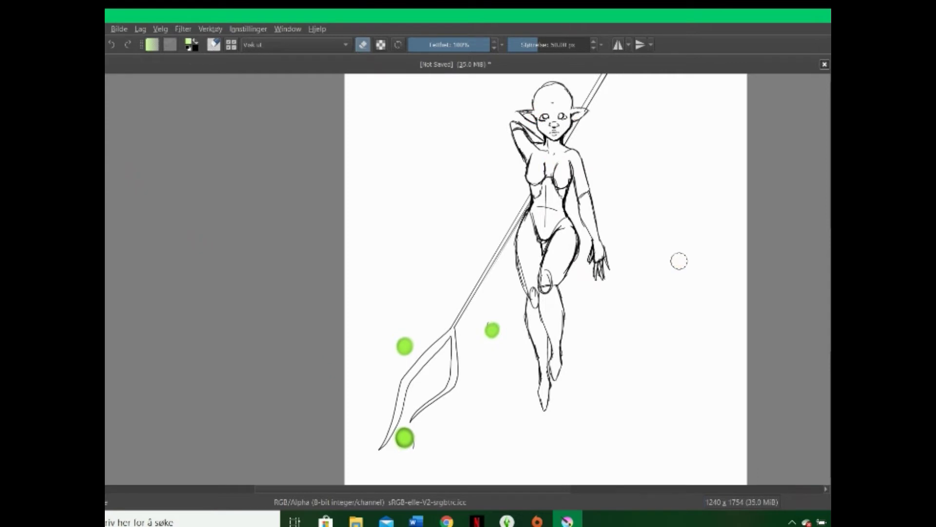
{"action": "key", "text": "plus"}
Draw the dark-green V-shaped collar with a 3 px brush.
{"action": "key", "text": "e"}
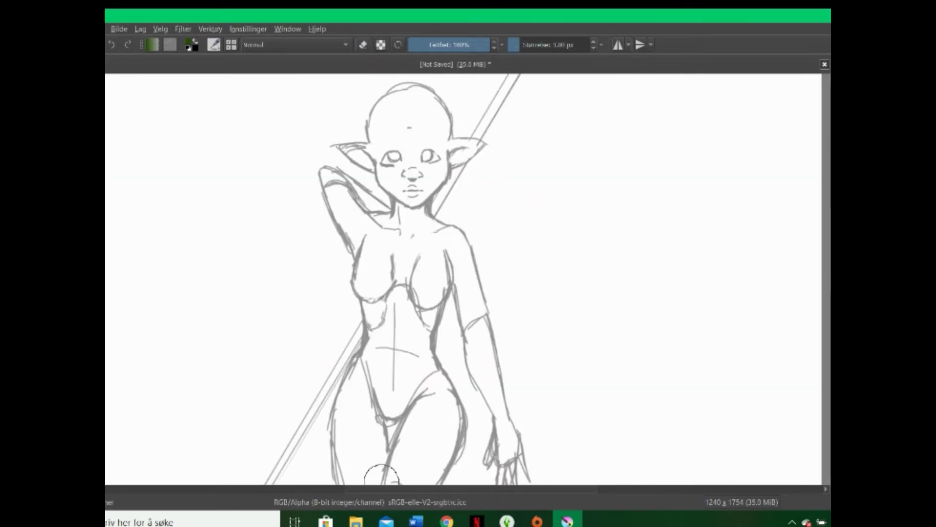
{"action": "mouse_move", "coordinate": [364, 202]}
{"action": "left_mouse_down"}
{"action": "mouse_move", "coordinate": [392, 208]}
{"action": "mouse_move", "coordinate": [459, 342]}
{"action": "left_mouse_up"}
{"action": "key", "text": "ctrl+z"}
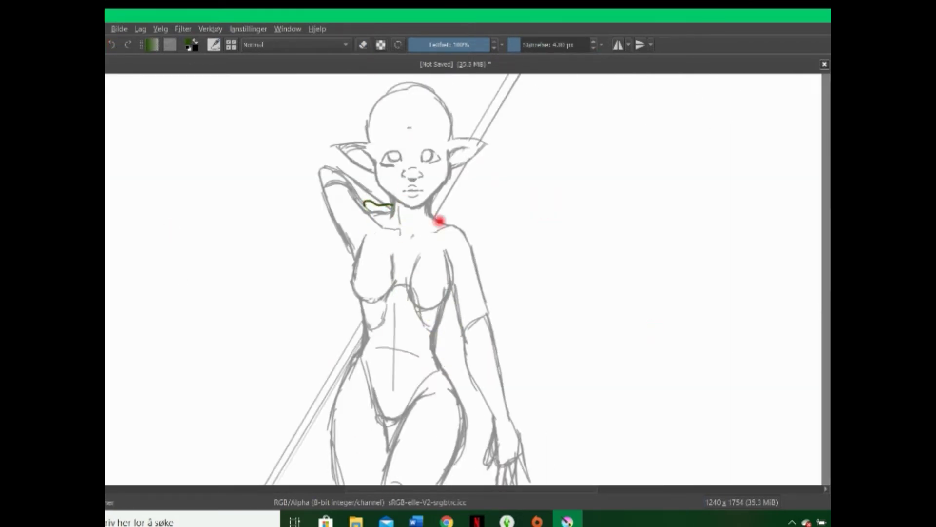
{"action": "left_click_drag", "start_coordinate": [427, 224], "coordinate": [390, 197]}
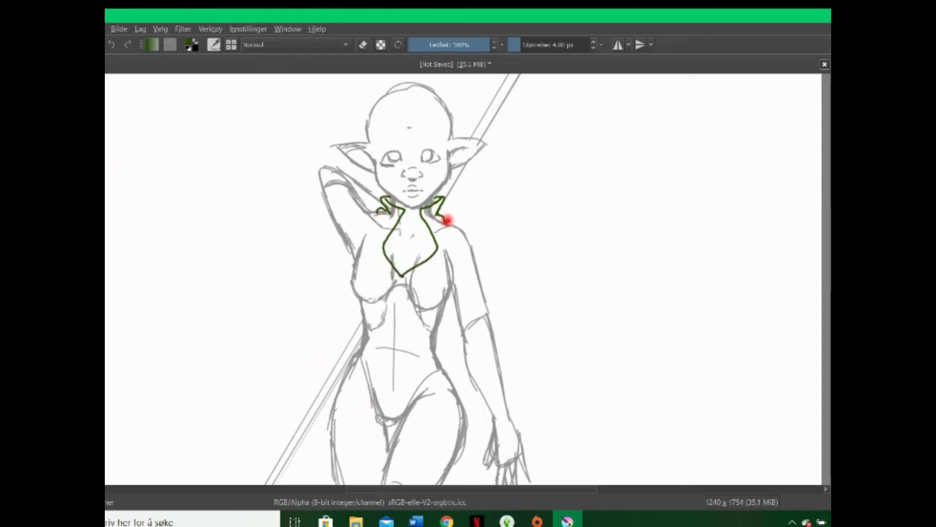
Draw the cape flaring over the shoulders and down the left arm, redoing its edges.
{"action": "left_click_drag", "start_coordinate": [447, 220], "coordinate": [453, 326]}
{"action": "mouse_move", "coordinate": [352, 190]}
{"action": "left_mouse_down"}
{"action": "mouse_move", "coordinate": [359, 319]}
{"action": "mouse_move", "coordinate": [458, 337]}
{"action": "left_mouse_up"}
{"action": "key", "text": "ctrl+z"}
{"action": "left_click_drag", "start_coordinate": [359, 319], "coordinate": [453, 369]}
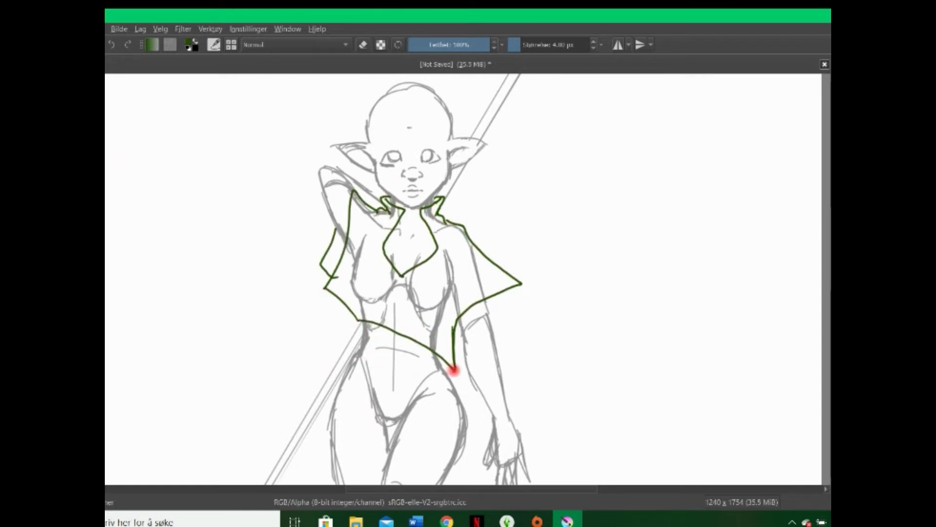
{"action": "key", "text": "ctrl+z"}
{"action": "key", "text": "ctrl+z"}
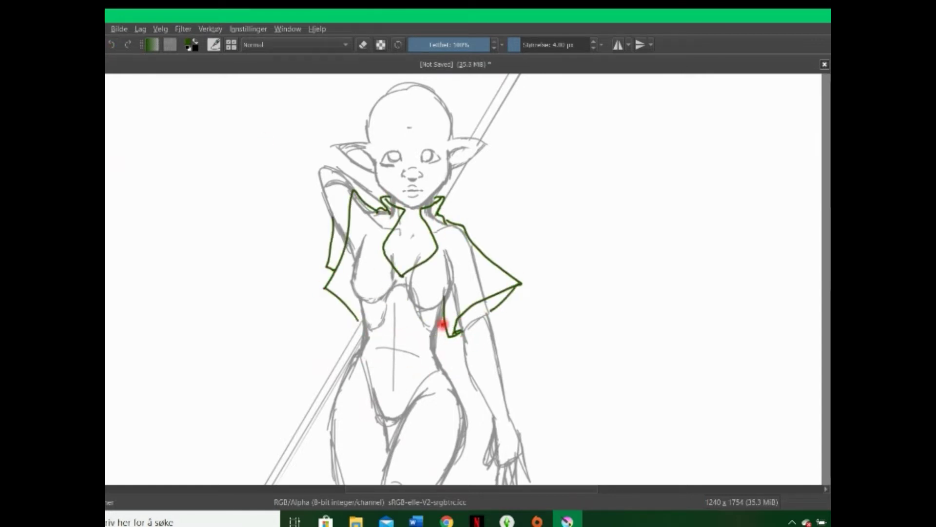
{"action": "key", "text": "ctrl+z"}
{"action": "key", "text": "ctrl+z"}
{"action": "key", "text": "ctrl+z"}
{"action": "key", "text": "ctrl+z"}
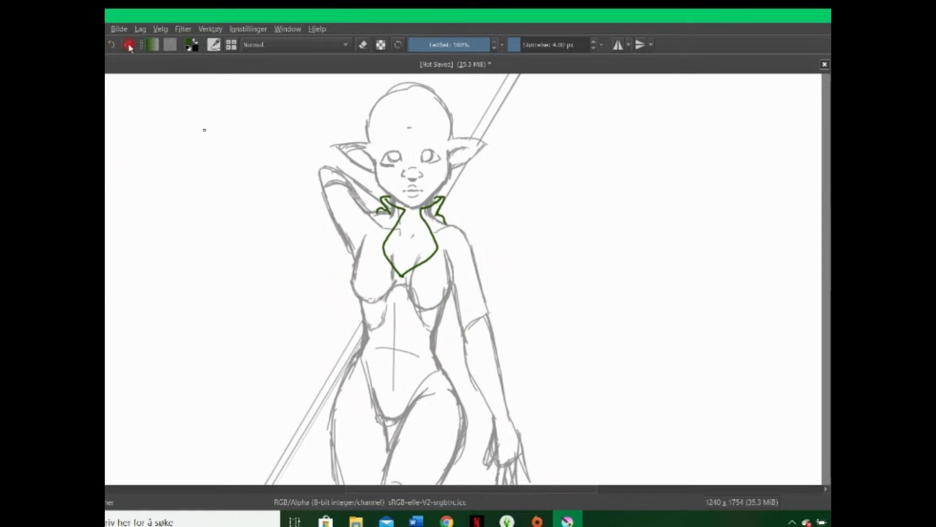
{"action": "key", "text": "ctrl+shift+z"}
{"action": "left_click_drag", "start_coordinate": [354, 193], "coordinate": [342, 266]}
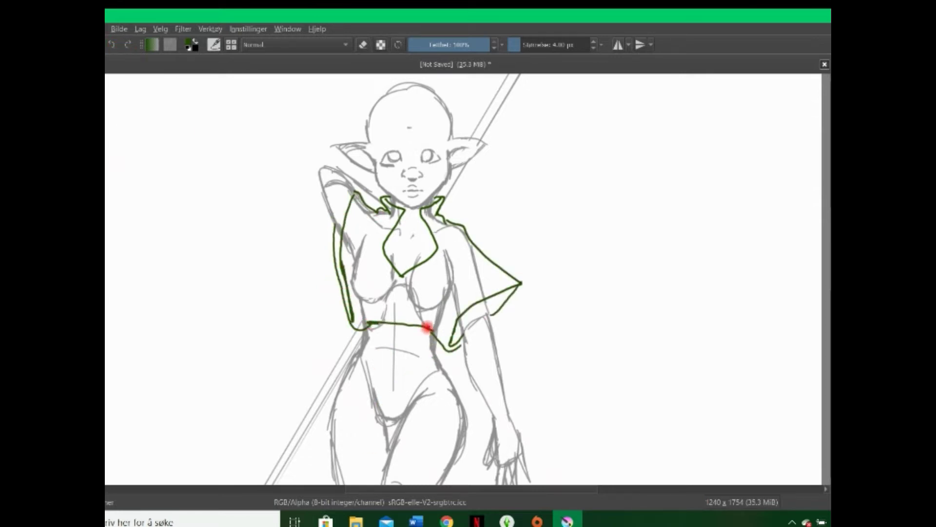
Draw the waist belt with a hooked bottom edge in dark green.
{"action": "left_click_drag", "start_coordinate": [367, 322], "coordinate": [434, 345]}
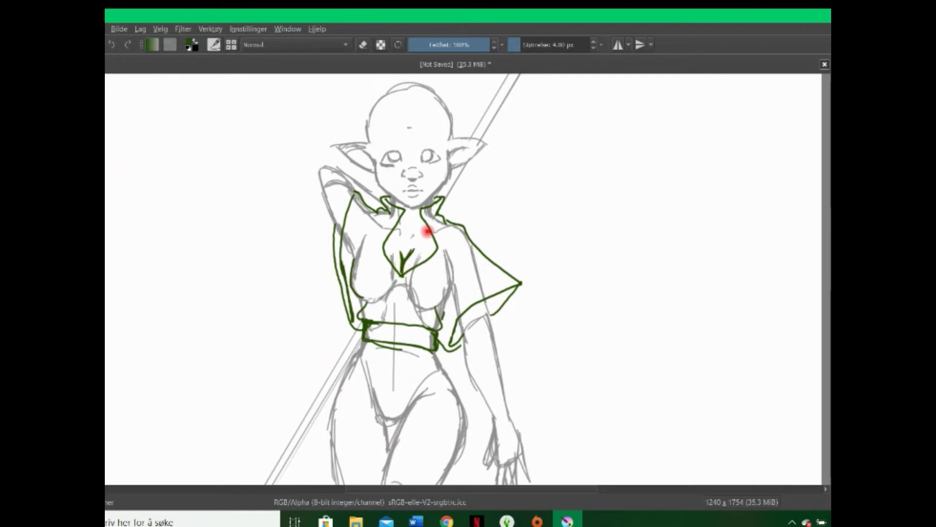
{"action": "left_click", "coordinate": [114, 46]}
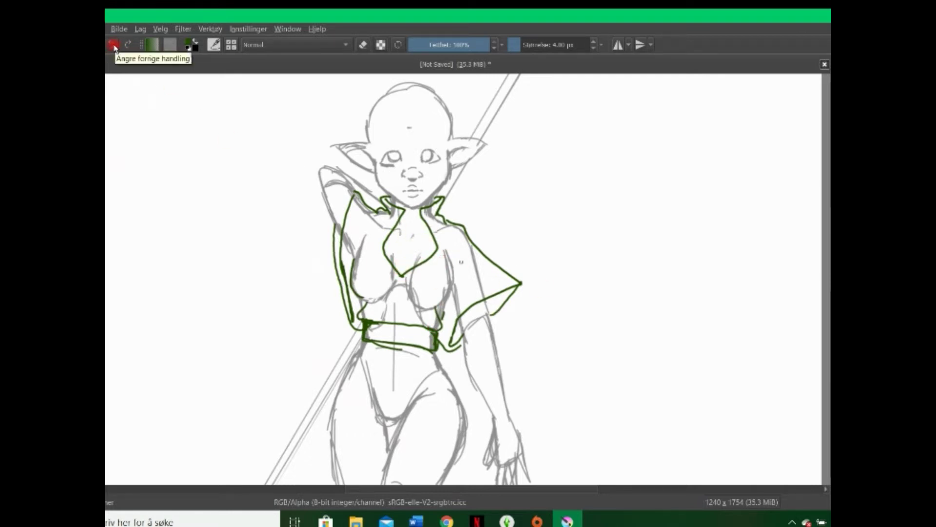
{"action": "left_click_drag", "start_coordinate": [358, 357], "coordinate": [439, 359]}
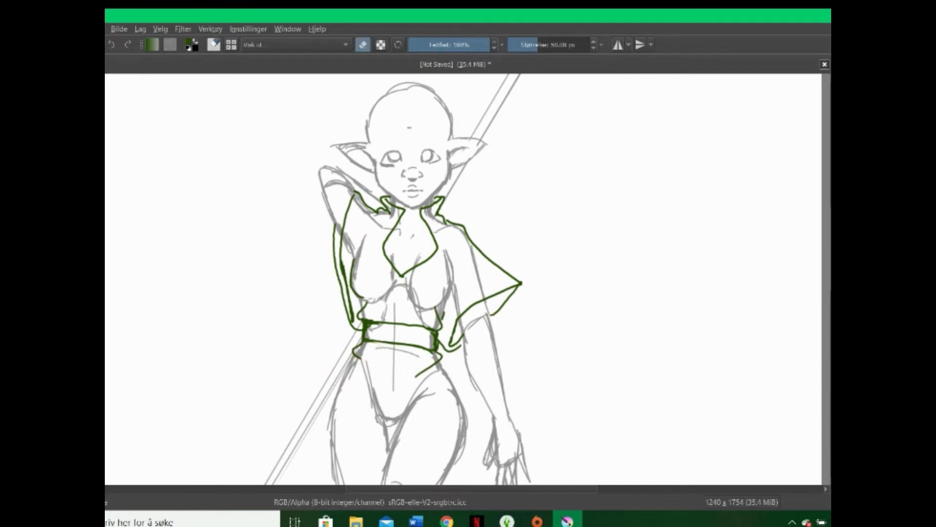
{"action": "scroll", "coordinate": [829, 255], "scroll_direction": "down", "scroll_amount": 3}
{"action": "left_click_drag", "start_coordinate": [445, 246], "coordinate": [346, 306]}
Trace the costume's hips and thighs in dark green.
{"action": "left_click_drag", "start_coordinate": [351, 229], "coordinate": [345, 318]}
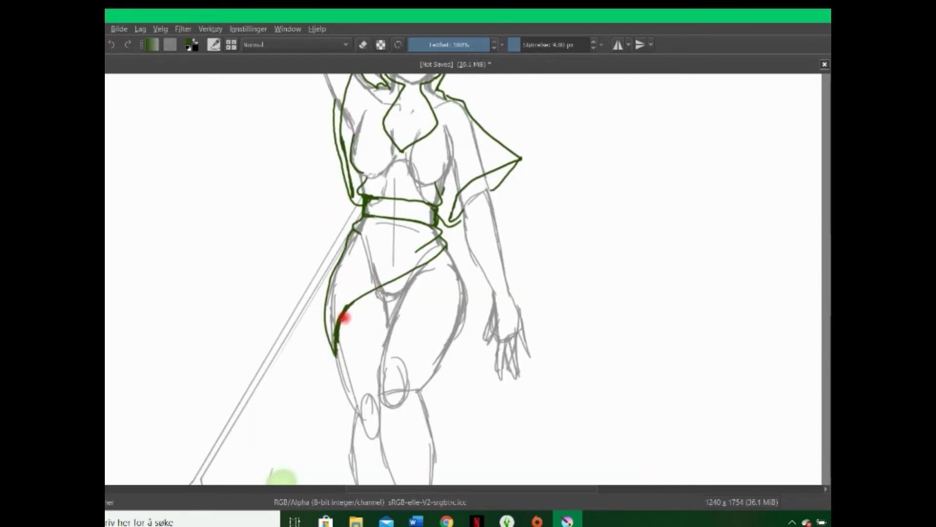
{"action": "scroll", "coordinate": [458, 176], "scroll_direction": "up", "scroll_amount": 2}
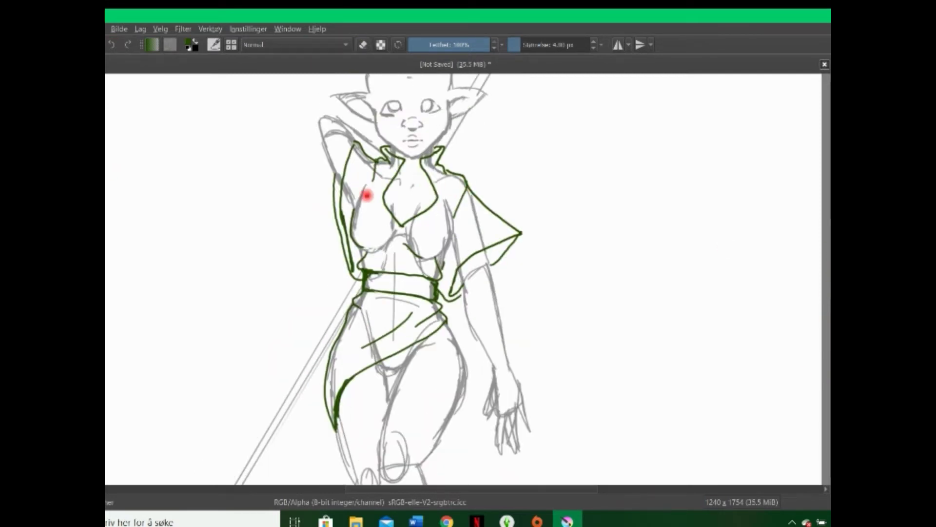
{"action": "scroll", "coordinate": [366, 195], "scroll_direction": "down", "scroll_amount": 5}
{"action": "left_click_drag", "start_coordinate": [417, 267], "coordinate": [382, 213]}
{"action": "left_click_drag", "start_coordinate": [458, 214], "coordinate": [428, 277]}
{"action": "mouse_move", "coordinate": [358, 291]}
{"action": "left_mouse_down"}
{"action": "mouse_move", "coordinate": [344, 240]}
{"action": "mouse_move", "coordinate": [358, 289]}
{"action": "left_mouse_up"}
{"action": "left_click_drag", "start_coordinate": [337, 220], "coordinate": [385, 210]}
{"action": "left_click_drag", "start_coordinate": [424, 267], "coordinate": [465, 136]}
{"action": "left_click_drag", "start_coordinate": [390, 203], "coordinate": [405, 167]}
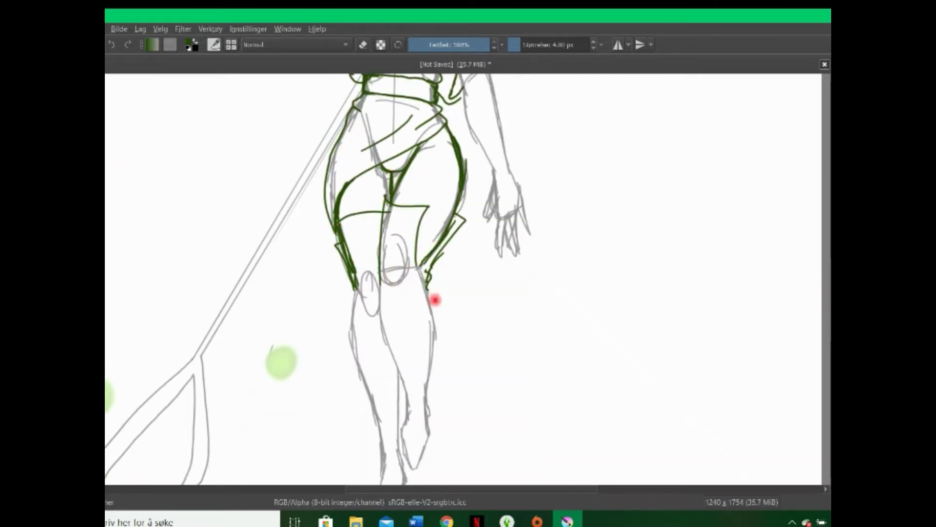
Outline the lower legs, shins and boots in dark green, redoing the shin strokes.
{"action": "left_click_drag", "start_coordinate": [435, 300], "coordinate": [426, 395]}
{"action": "mouse_move", "coordinate": [358, 290]}
{"action": "left_mouse_down"}
{"action": "mouse_move", "coordinate": [351, 351]}
{"action": "mouse_move", "coordinate": [383, 454]}
{"action": "left_mouse_up"}
{"action": "scroll", "coordinate": [403, 250], "scroll_direction": "down", "scroll_amount": 3}
{"action": "left_click_drag", "start_coordinate": [379, 387], "coordinate": [407, 409]}
{"action": "left_click_drag", "start_coordinate": [410, 273], "coordinate": [410, 414]}
{"action": "left_click", "coordinate": [113, 48]}
{"action": "left_click", "coordinate": [112, 48]}
{"action": "left_click", "coordinate": [113, 49]}
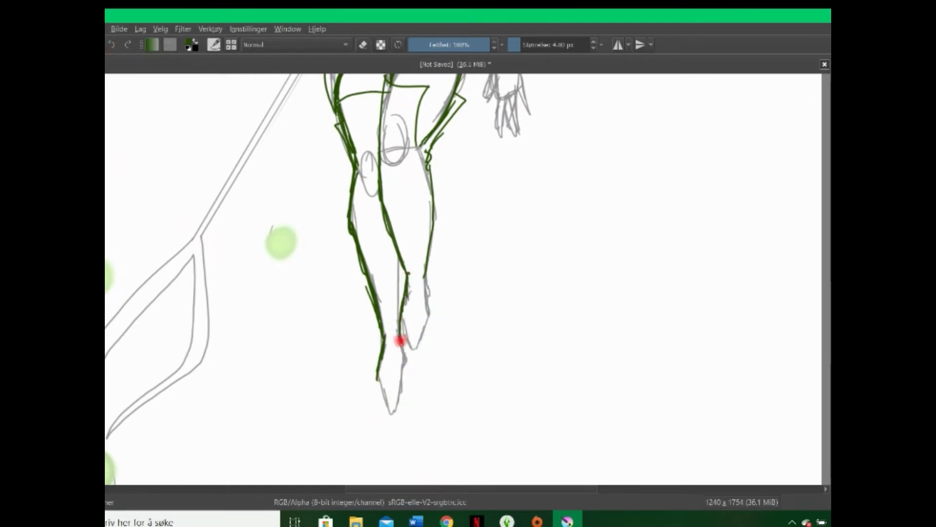
{"action": "left_click_drag", "start_coordinate": [428, 273], "coordinate": [433, 293]}
{"action": "left_click_drag", "start_coordinate": [404, 307], "coordinate": [399, 324]}
{"action": "left_click_drag", "start_coordinate": [378, 376], "coordinate": [410, 356]}
{"action": "left_click_drag", "start_coordinate": [406, 266], "coordinate": [400, 299]}
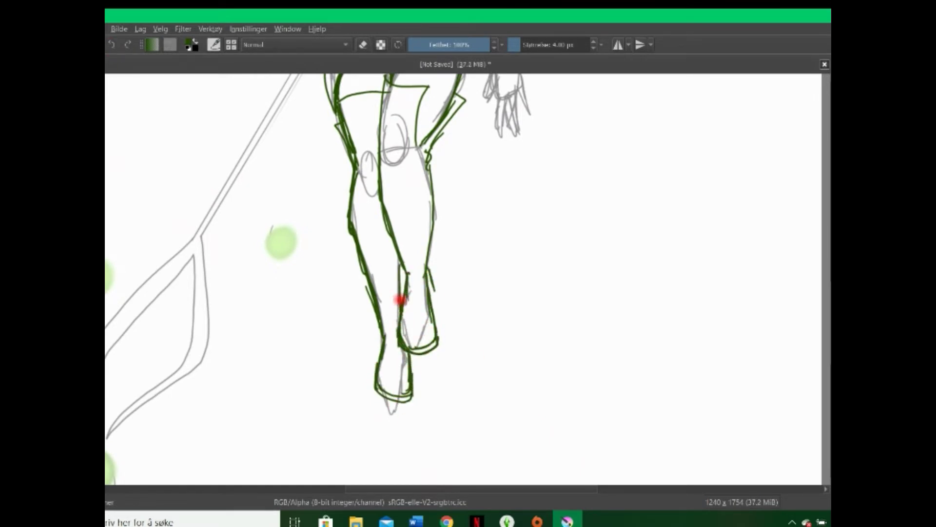
Ink the forearm glove line in green and add an arc over the head.
{"action": "scroll", "coordinate": [502, 372], "scroll_direction": "up", "scroll_amount": 5}
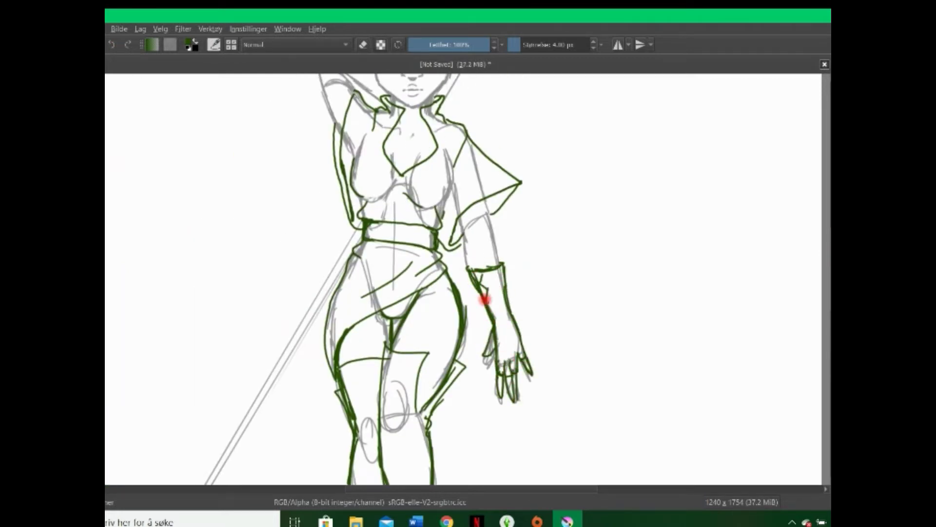
{"action": "left_click", "coordinate": [113, 44]}
{"action": "left_click_drag", "start_coordinate": [501, 268], "coordinate": [495, 290]}
{"action": "left_click", "coordinate": [112, 48]}
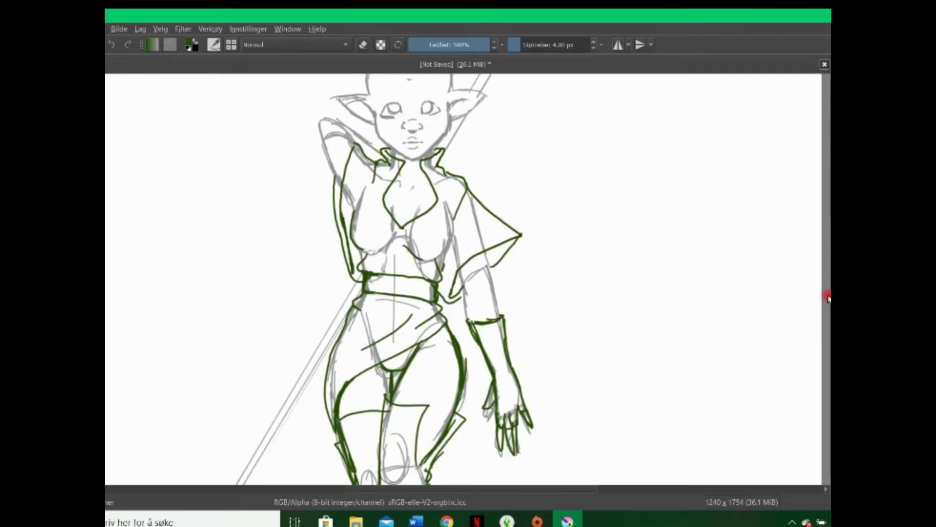
{"action": "scroll", "coordinate": [463, 278], "scroll_direction": "up", "scroll_amount": 3}
{"action": "left_click_drag", "start_coordinate": [424, 180], "coordinate": [471, 157]}
Rough in the head outline and first hair strokes, undoing stray scribbles.
{"action": "left_click", "coordinate": [112, 44]}
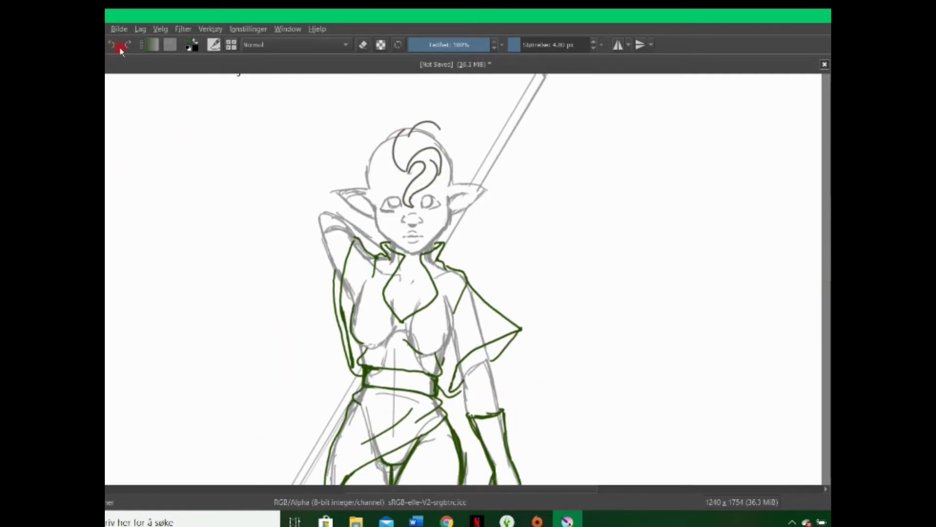
{"action": "left_click", "coordinate": [112, 44]}
{"action": "left_click_drag", "start_coordinate": [381, 149], "coordinate": [439, 146]}
{"action": "left_click_drag", "start_coordinate": [376, 185], "coordinate": [448, 187]}
{"action": "left_click_drag", "start_coordinate": [376, 161], "coordinate": [372, 249]}
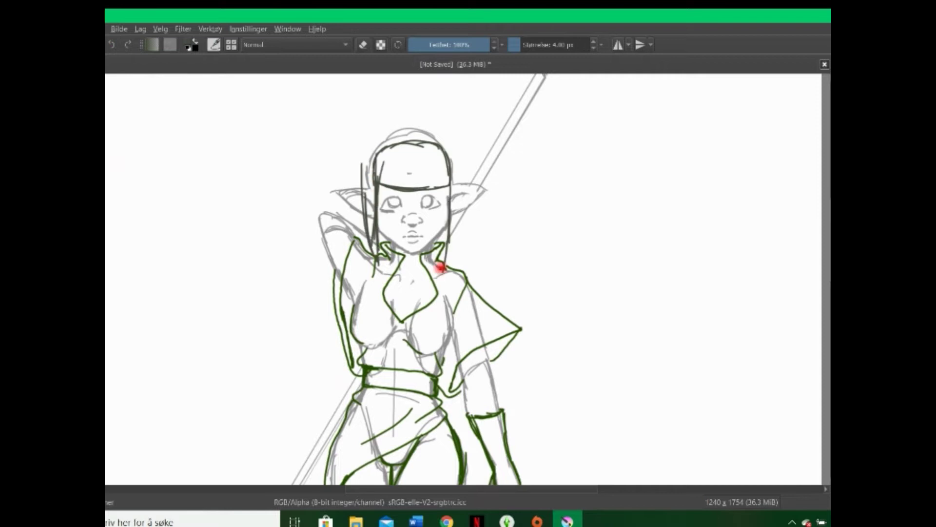
{"action": "left_click_drag", "start_coordinate": [451, 181], "coordinate": [461, 253]}
{"action": "left_click", "coordinate": [112, 44]}
{"action": "left_click", "coordinate": [112, 44]}
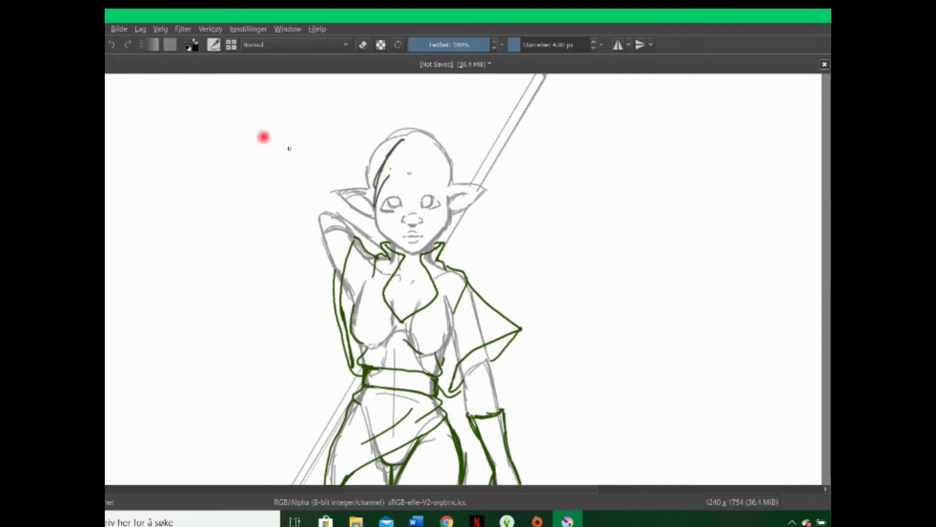
Draw the bob haircut's crown arc and face-framing side strands.
{"action": "mouse_move", "coordinate": [405, 141]}
{"action": "left_mouse_down"}
{"action": "mouse_move", "coordinate": [377, 193]}
{"action": "mouse_move", "coordinate": [387, 193]}
{"action": "left_mouse_up"}
{"action": "left_click_drag", "start_coordinate": [402, 182], "coordinate": [419, 201]}
{"action": "left_click_drag", "start_coordinate": [433, 161], "coordinate": [446, 198]}
{"action": "left_click_drag", "start_coordinate": [405, 139], "coordinate": [446, 190]}
{"action": "left_click_drag", "start_coordinate": [380, 173], "coordinate": [367, 224]}
{"action": "left_click_drag", "start_coordinate": [456, 181], "coordinate": [444, 244]}
{"action": "key", "text": "ctrl+z"}
{"action": "key", "text": "ctrl+z"}
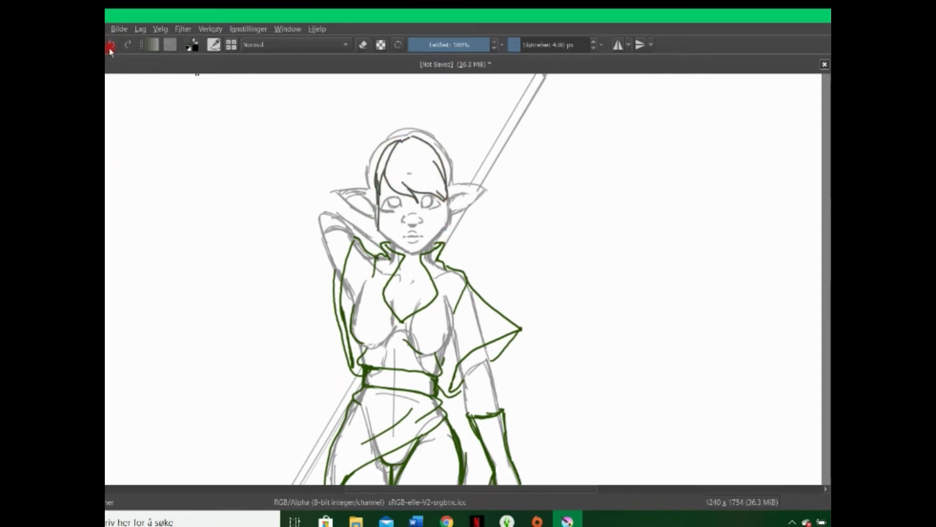
{"action": "left_click_drag", "start_coordinate": [451, 158], "coordinate": [447, 239]}
{"action": "mouse_move", "coordinate": [365, 156]}
{"action": "left_mouse_down"}
{"action": "mouse_move", "coordinate": [364, 239]}
{"action": "mouse_move", "coordinate": [361, 193]}
{"action": "left_mouse_up"}
Extend the long side hair strands down past the shoulders.
{"action": "left_click_drag", "start_coordinate": [327, 253], "coordinate": [287, 397]}
{"action": "left_click_drag", "start_coordinate": [458, 227], "coordinate": [577, 468]}
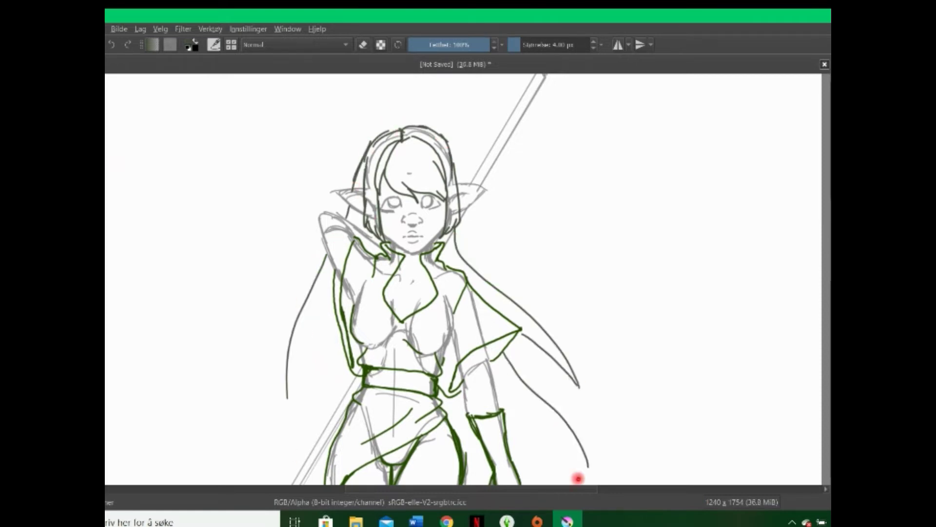
{"action": "scroll", "coordinate": [577, 439], "scroll_direction": "down", "scroll_amount": 3}
{"action": "left_click_drag", "start_coordinate": [285, 275], "coordinate": [296, 353]}
{"action": "left_click_drag", "start_coordinate": [517, 253], "coordinate": [568, 341]}
{"action": "left_click_drag", "start_coordinate": [519, 249], "coordinate": [575, 305]}
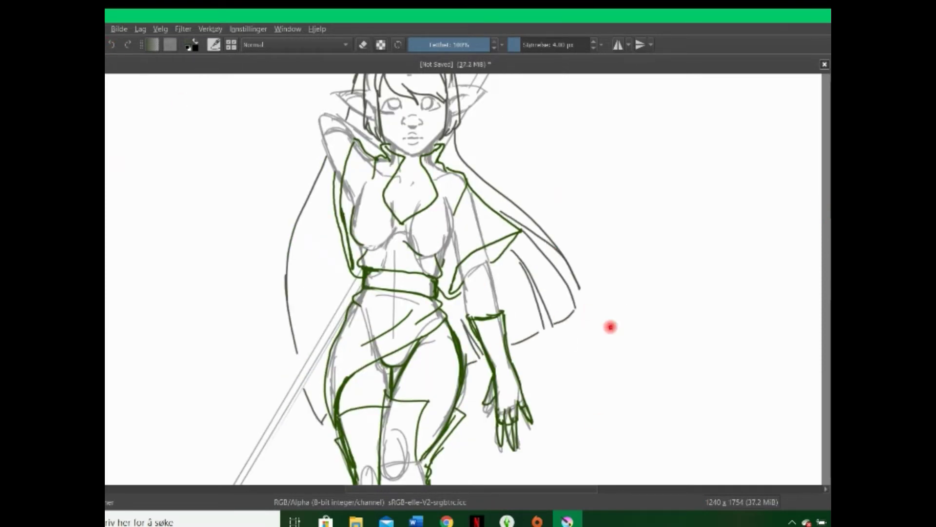
{"action": "scroll", "coordinate": [821, 230], "scroll_direction": "up", "scroll_amount": 2}
Draw the pendant necklace with its chain and oval pendant.
{"action": "left_click_drag", "start_coordinate": [396, 290], "coordinate": [401, 305]}
{"action": "left_click_drag", "start_coordinate": [430, 269], "coordinate": [405, 290]}
{"action": "left_click_drag", "start_coordinate": [400, 258], "coordinate": [424, 263]}
{"action": "left_click_drag", "start_coordinate": [396, 286], "coordinate": [402, 295]}
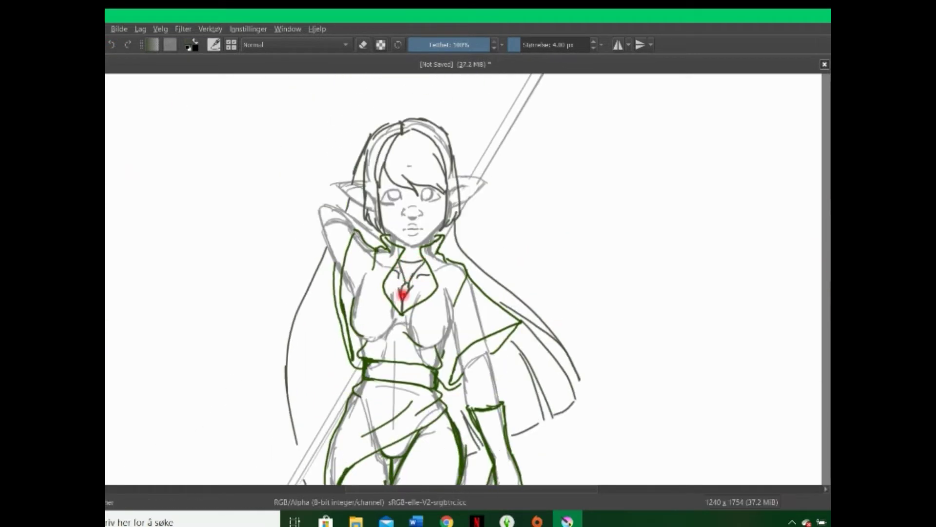
{"action": "left_click_drag", "start_coordinate": [339, 299], "coordinate": [236, 338]}
{"action": "key", "text": "ctrl+z"}
{"action": "left_click_drag", "start_coordinate": [427, 264], "coordinate": [397, 418]}
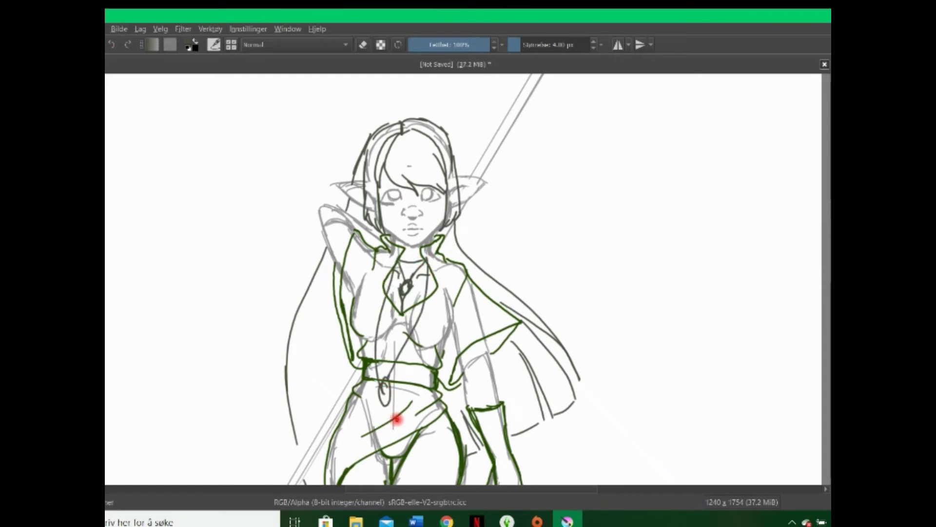
Erase the stray green lines on the chest and torso.
{"action": "key", "text": "e"}
{"action": "left_click_drag", "start_coordinate": [441, 307], "coordinate": [364, 268]}
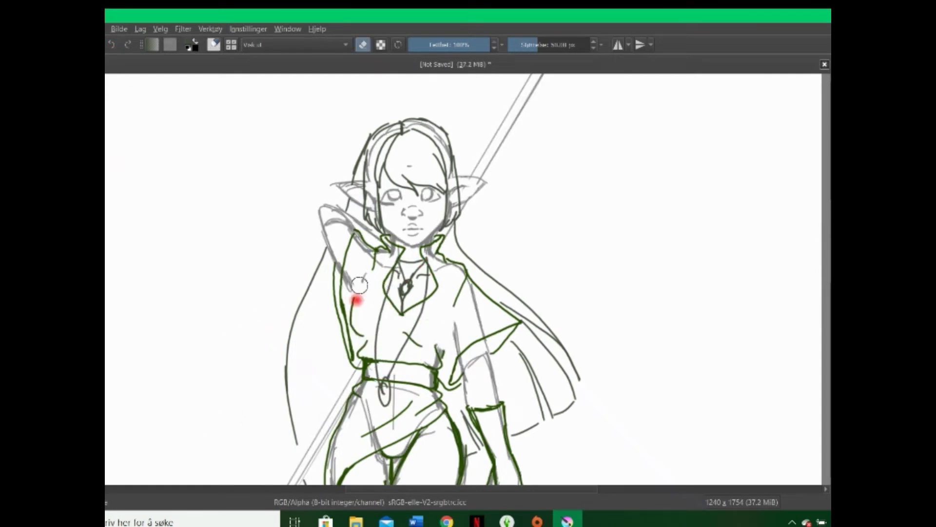
{"action": "key", "text": "Delete"}
{"action": "key", "text": "ctrl+z"}
{"action": "key", "text": "e"}
{"action": "key", "text": "e"}
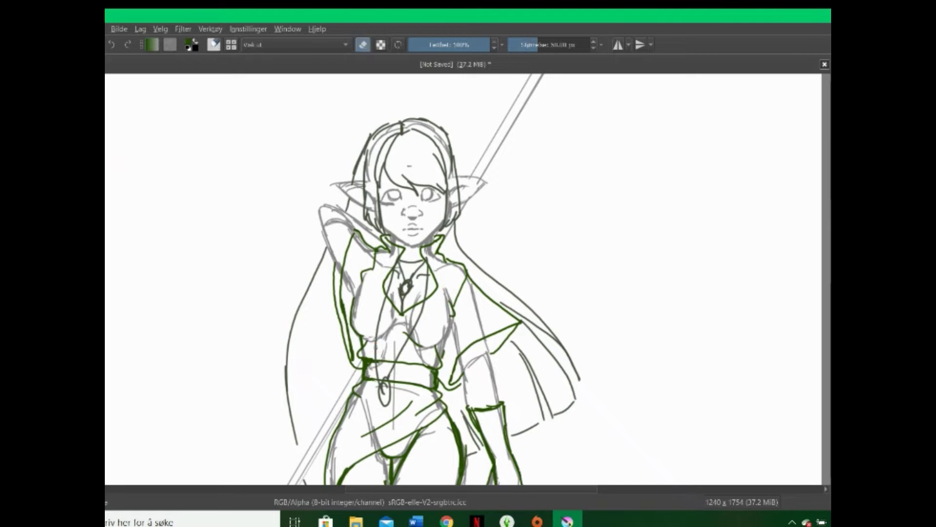
{"action": "mouse_move", "coordinate": [390, 361]}
{"action": "left_mouse_down"}
{"action": "mouse_move", "coordinate": [360, 247]}
{"action": "mouse_move", "coordinate": [382, 240]}
{"action": "mouse_move", "coordinate": [449, 350]}
{"action": "mouse_move", "coordinate": [432, 259]}
{"action": "left_mouse_up"}
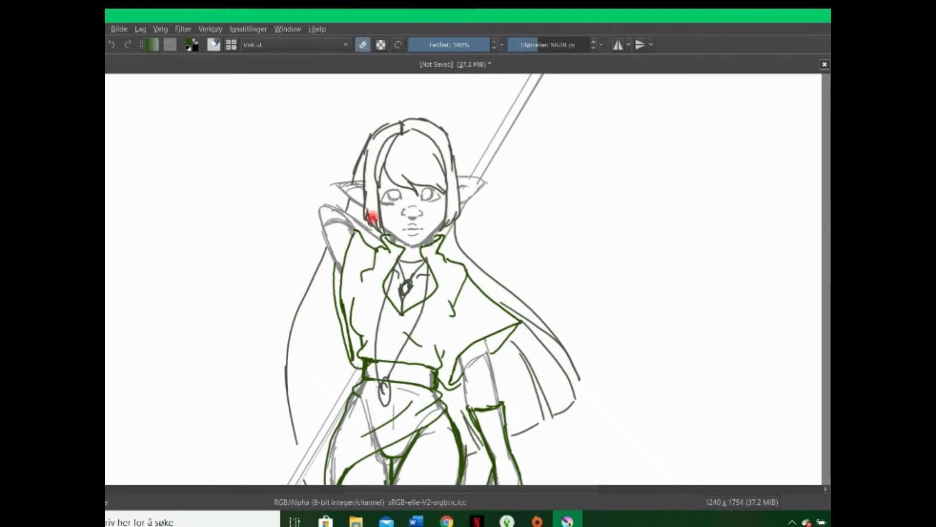
Mirror the whole image horizontally from the Image menu.
{"action": "scroll", "coordinate": [755, 245], "scroll_direction": "down", "scroll_amount": 5}
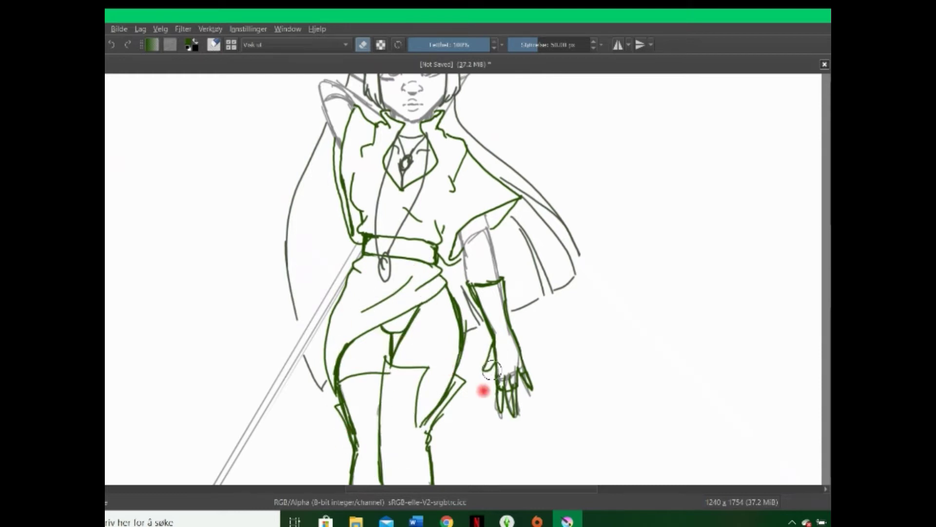
{"action": "scroll", "coordinate": [828, 336], "scroll_direction": "down", "scroll_amount": 9}
{"action": "scroll", "coordinate": [828, 337], "scroll_direction": "up", "scroll_amount": 12}
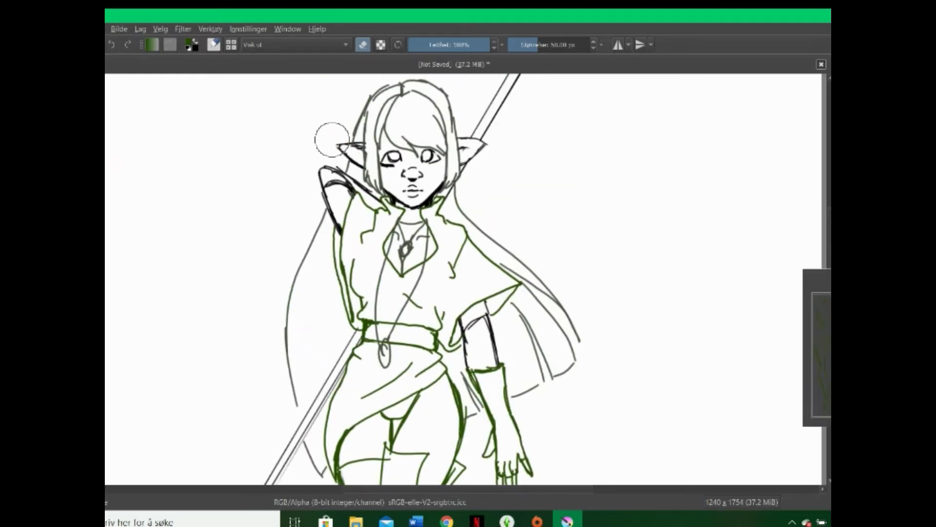
{"action": "scroll", "coordinate": [355, 398], "scroll_direction": "down", "scroll_amount": 5}
{"action": "left_click", "coordinate": [119, 28]}
{"action": "left_click", "coordinate": [204, 155]}
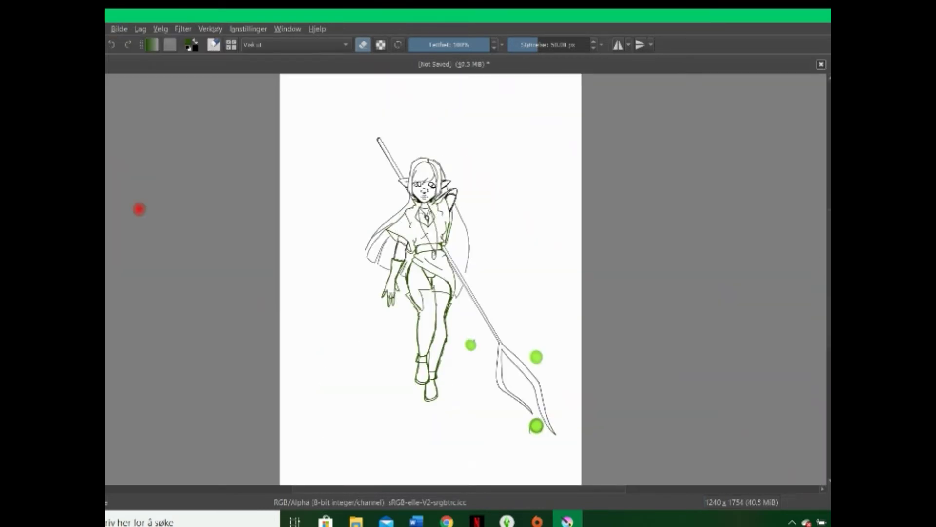
{"action": "scroll", "coordinate": [556, 422], "scroll_direction": "up", "scroll_amount": 5}
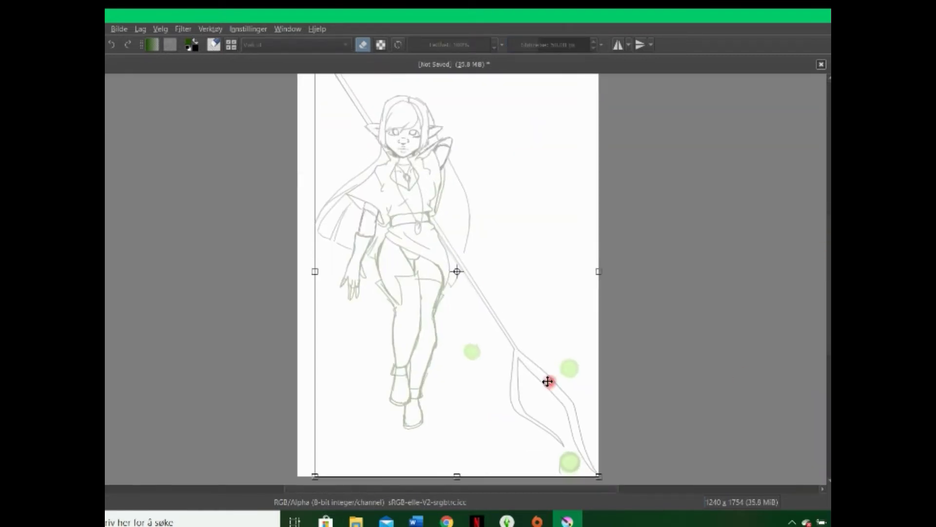
Move and rescale the line art higher on the page and apply the transform.
{"action": "left_click_drag", "start_coordinate": [299, 94], "coordinate": [551, 298]}
{"action": "left_click_drag", "start_coordinate": [504, 350], "coordinate": [558, 342]}
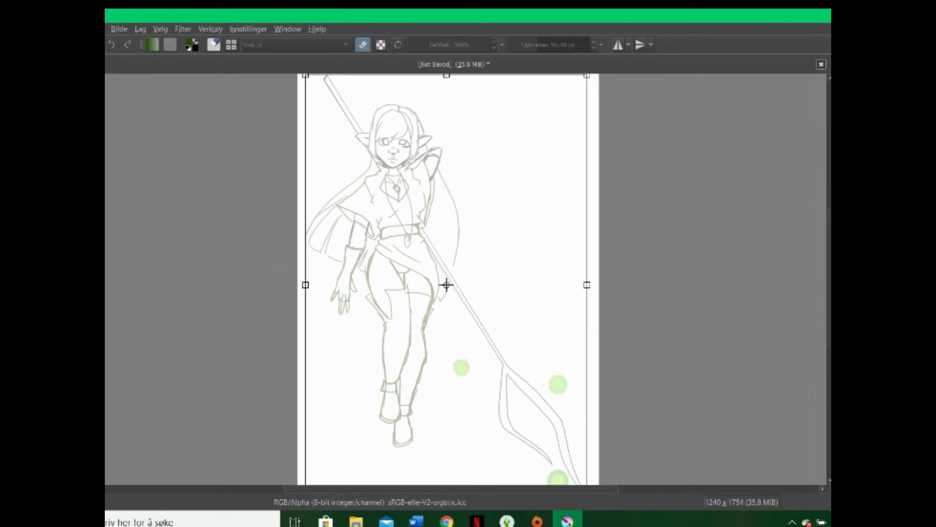
{"action": "key", "text": "Return"}
{"action": "scroll", "coordinate": [372, 138], "scroll_direction": "up", "scroll_amount": 5}
{"action": "scroll", "coordinate": [415, 349], "scroll_direction": "up", "scroll_amount": 2}
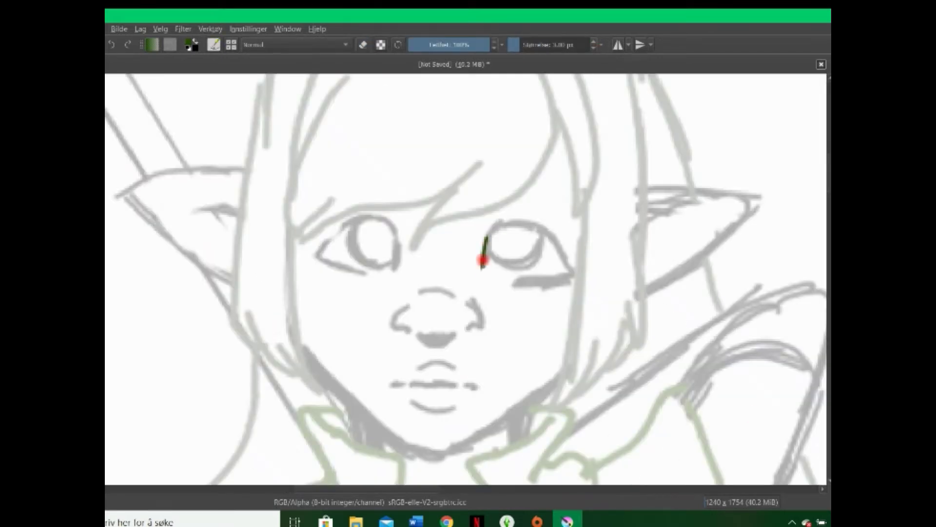
Paint the right eye with dark outline, green iris, pupil, highlights and lashes.
{"action": "key", "text": "ctrl+z"}
{"action": "mouse_move", "coordinate": [485, 229]}
{"action": "left_mouse_down"}
{"action": "mouse_move", "coordinate": [481, 267]}
{"action": "mouse_move", "coordinate": [529, 282]}
{"action": "mouse_move", "coordinate": [512, 215]}
{"action": "mouse_move", "coordinate": [496, 269]}
{"action": "left_mouse_up"}
{"action": "left_click_drag", "start_coordinate": [499, 233], "coordinate": [540, 214]}
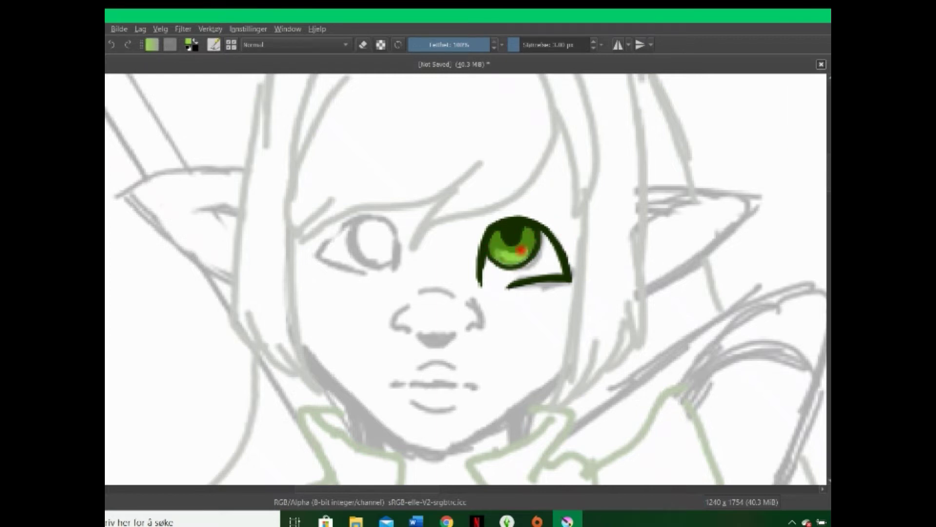
{"action": "left_click_drag", "start_coordinate": [497, 256], "coordinate": [528, 249]}
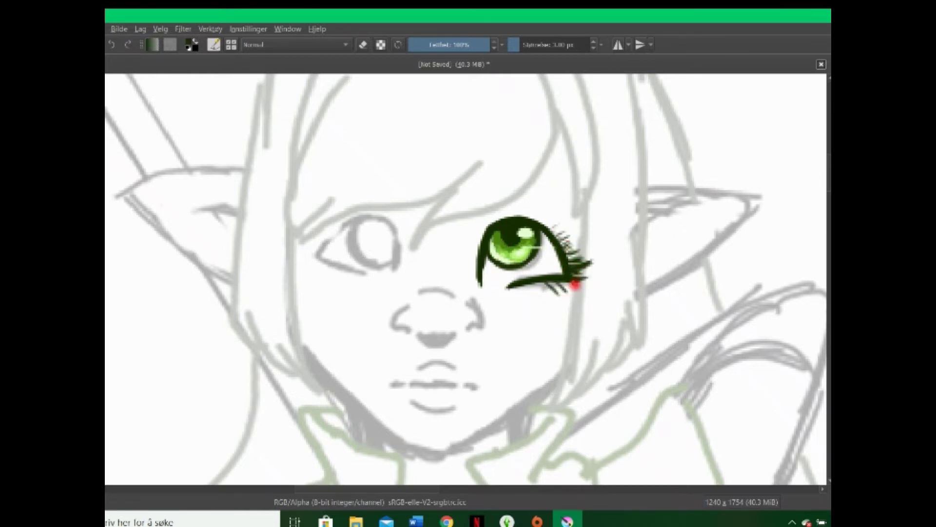
{"action": "left_click_drag", "start_coordinate": [550, 231], "coordinate": [536, 217]}
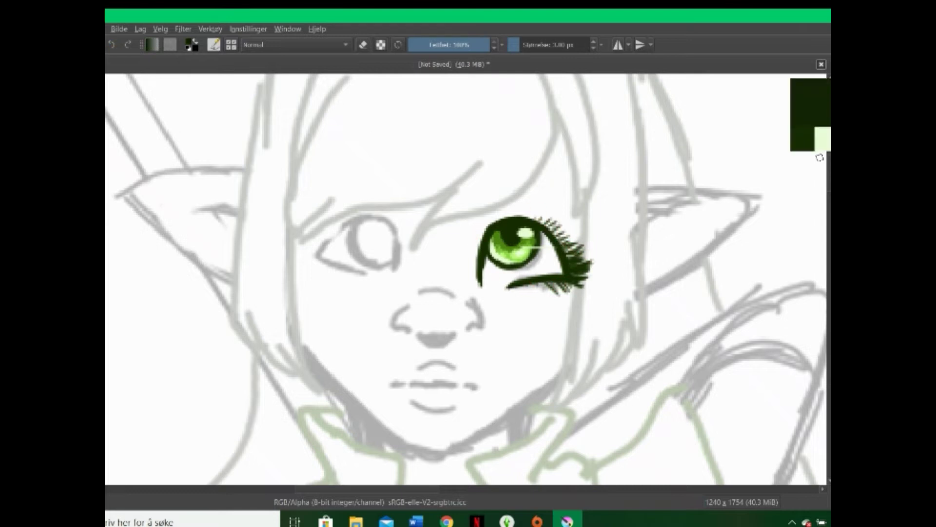
Copy the painted green eye and place the duplicate on the face's other side.
{"action": "key", "text": "ctrl+t"}
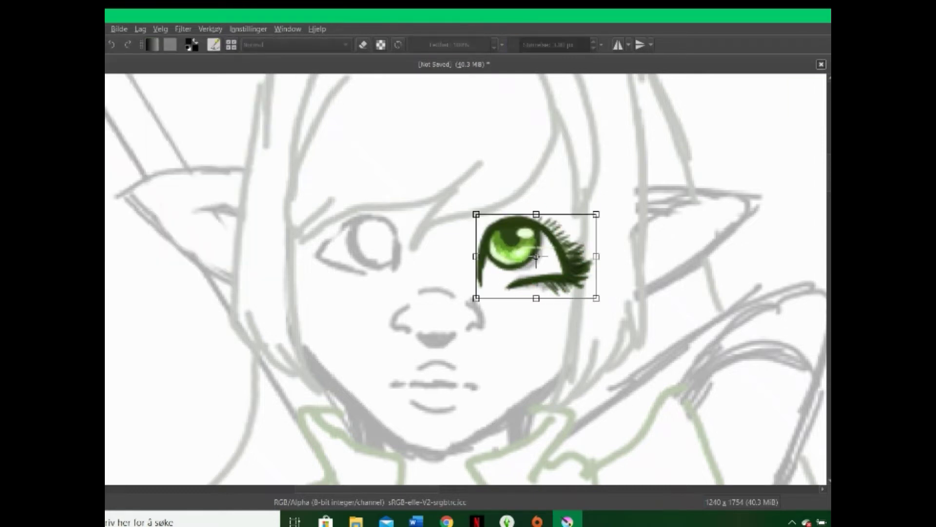
{"action": "key", "text": "Return"}
{"action": "scroll", "coordinate": [469, 277], "scroll_direction": "down", "scroll_amount": 5}
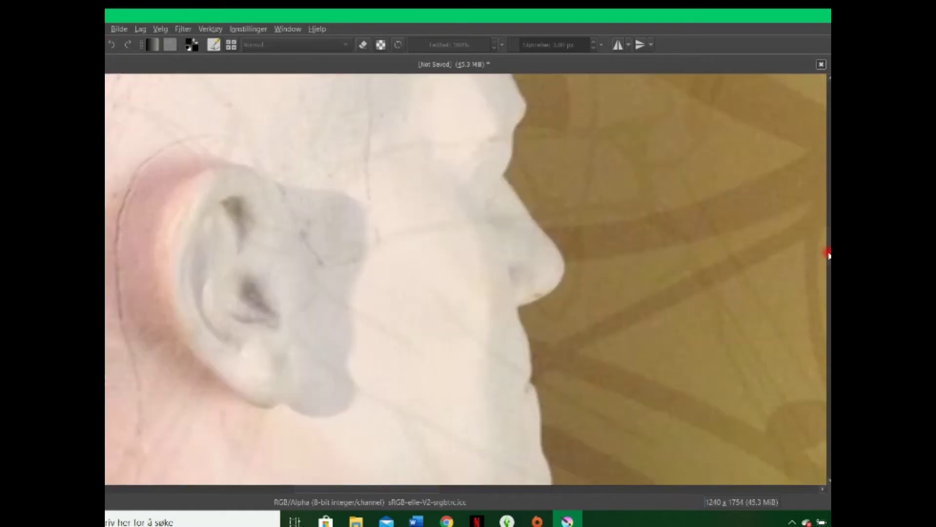
{"action": "left_click", "coordinate": [141, 29]}
{"action": "left_click", "coordinate": [152, 69]}
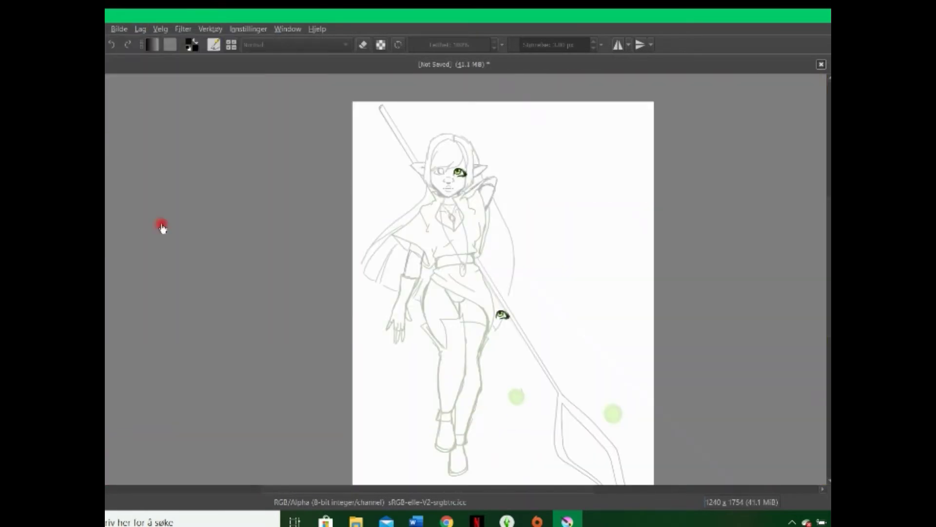
{"action": "left_click_drag", "start_coordinate": [502, 314], "coordinate": [445, 171]}
{"action": "scroll", "coordinate": [445, 170], "scroll_direction": "up", "scroll_amount": 6}
{"action": "scroll", "coordinate": [431, 246], "scroll_direction": "up", "scroll_amount": 2}
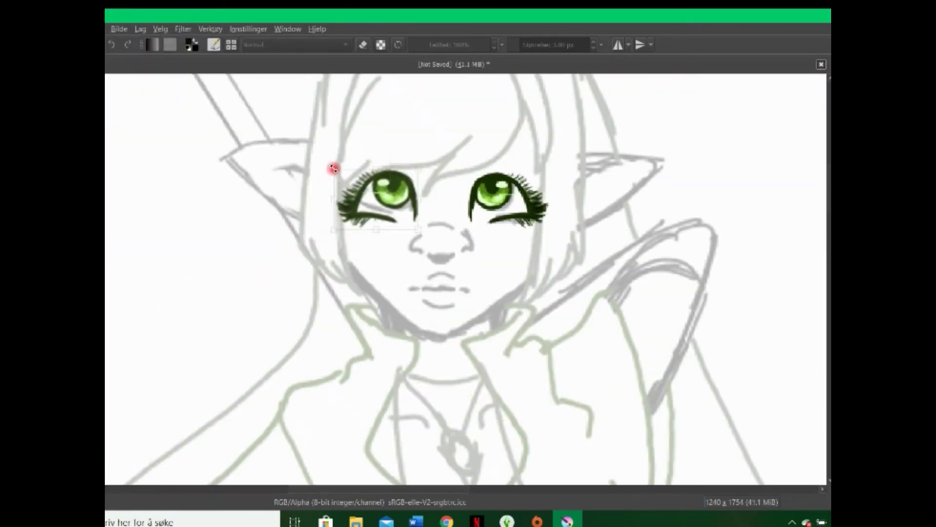
{"action": "left_click_drag", "start_coordinate": [389, 200], "coordinate": [391, 201]}
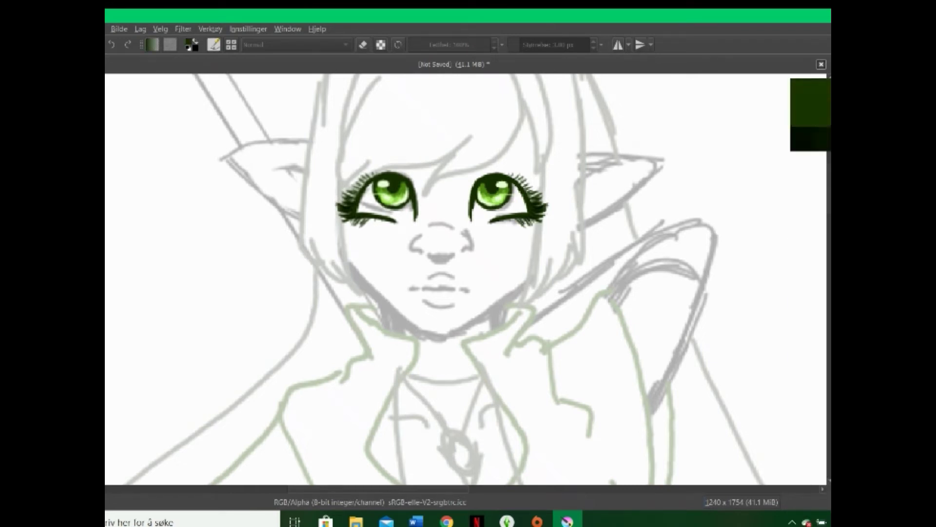
{"action": "scroll", "coordinate": [517, 107], "scroll_direction": "up", "scroll_amount": 1}
{"action": "scroll", "coordinate": [518, 108], "scroll_direction": "up", "scroll_amount": 3}
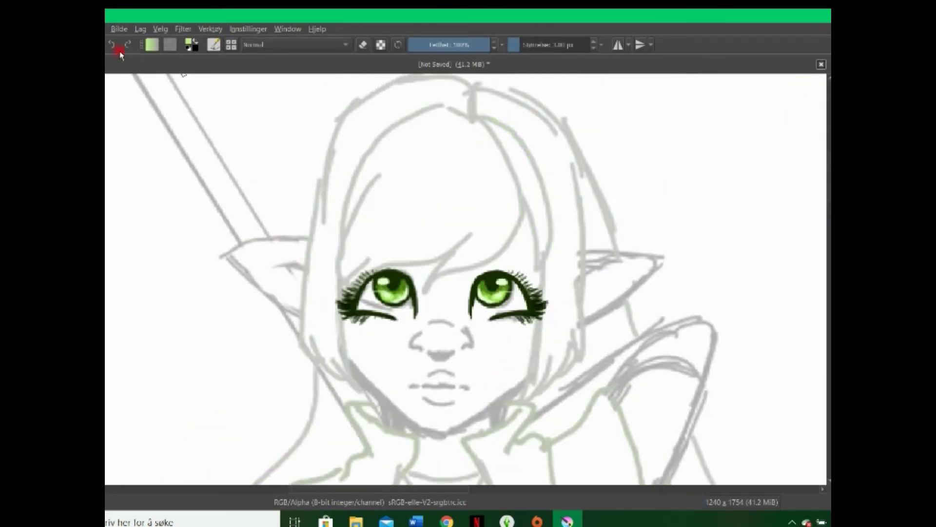
Trace the hair outline, outer strands and forehead strand in light green.
{"action": "left_click_drag", "start_coordinate": [488, 115], "coordinate": [534, 210]}
{"action": "left_click_drag", "start_coordinate": [337, 288], "coordinate": [487, 113]}
{"action": "left_click_drag", "start_coordinate": [346, 253], "coordinate": [385, 180]}
{"action": "left_click_drag", "start_coordinate": [537, 180], "coordinate": [540, 277]}
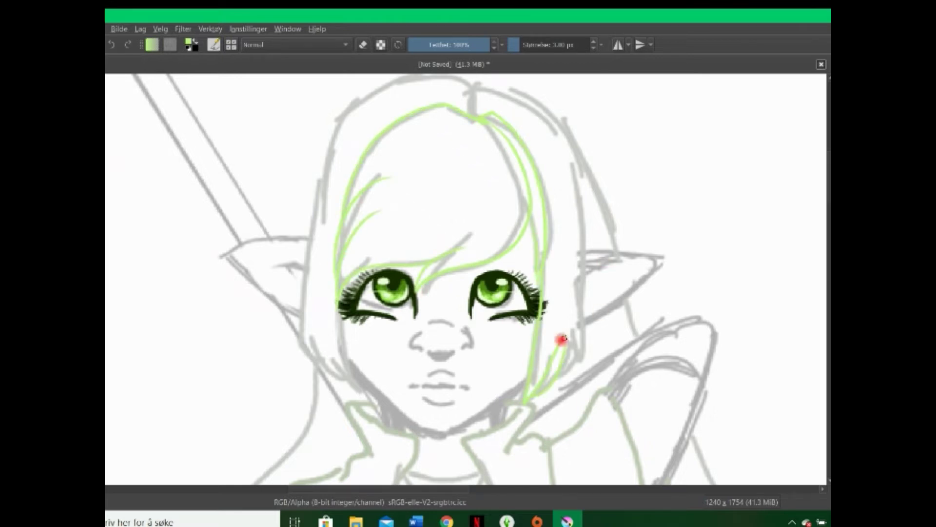
{"action": "left_click_drag", "start_coordinate": [560, 339], "coordinate": [580, 187]}
{"action": "left_click_drag", "start_coordinate": [329, 134], "coordinate": [337, 330]}
{"action": "mouse_move", "coordinate": [354, 264]}
{"action": "left_mouse_down"}
{"action": "mouse_move", "coordinate": [469, 142]}
{"action": "mouse_move", "coordinate": [505, 251]}
{"action": "left_mouse_up"}
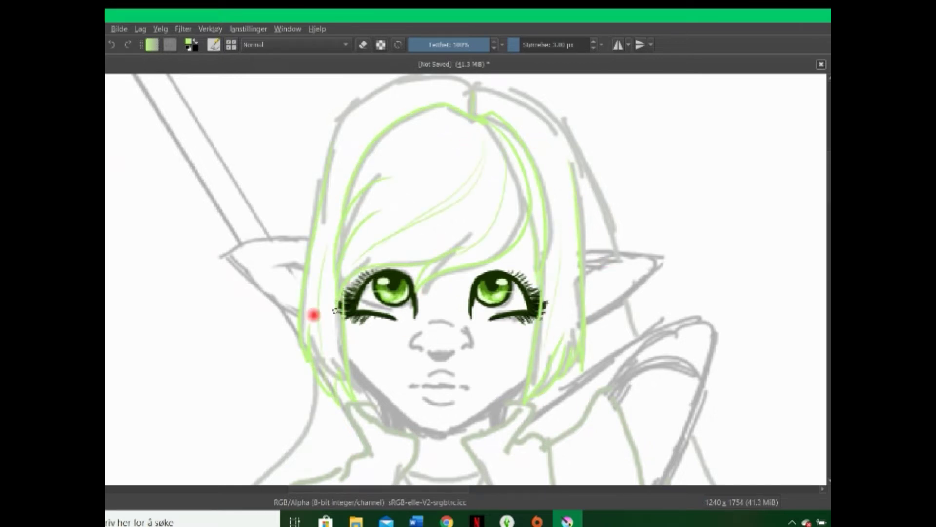
{"action": "mouse_move", "coordinate": [560, 239]}
{"action": "left_mouse_down"}
{"action": "mouse_move", "coordinate": [482, 93]}
{"action": "mouse_move", "coordinate": [531, 140]}
{"action": "left_mouse_up"}
Erase stray lines around the hair and upper body.
{"action": "scroll", "coordinate": [459, 98], "scroll_direction": "up", "scroll_amount": 1}
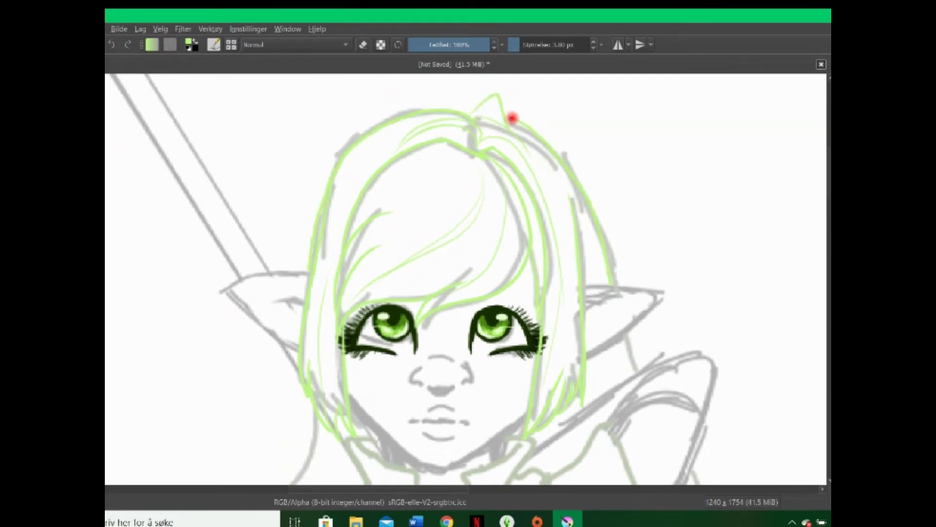
{"action": "scroll", "coordinate": [129, 371], "scroll_direction": "down", "scroll_amount": 5}
{"action": "scroll", "coordinate": [402, 275], "scroll_direction": "up", "scroll_amount": 3}
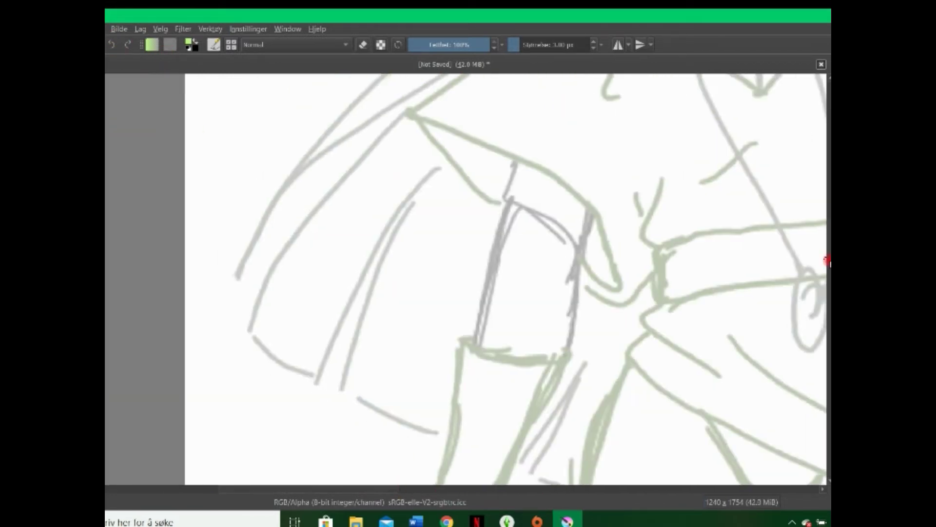
{"action": "key", "text": "e"}
{"action": "key", "text": "e"}
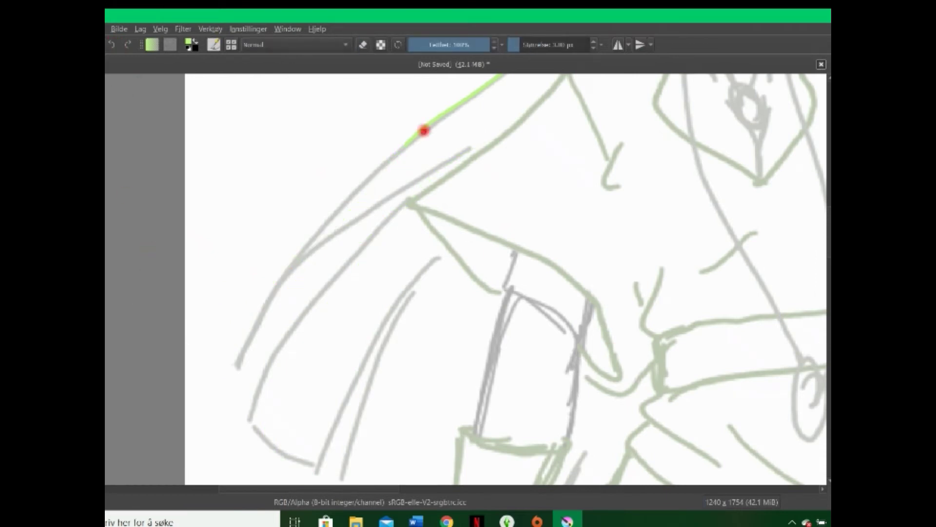
{"action": "left_click_drag", "start_coordinate": [422, 130], "coordinate": [238, 361]}
{"action": "scroll", "coordinate": [504, 303], "scroll_direction": "down", "scroll_amount": 1}
{"action": "left_click_drag", "start_coordinate": [408, 149], "coordinate": [243, 373]}
{"action": "left_click_drag", "start_coordinate": [407, 246], "coordinate": [397, 475]}
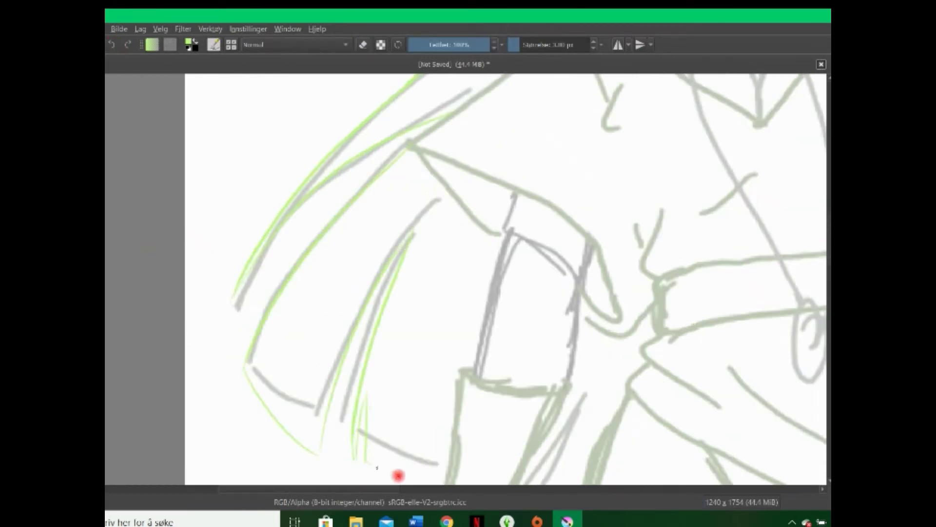
{"action": "scroll", "coordinate": [397, 341], "scroll_direction": "down", "scroll_amount": 4}
{"action": "left_click_drag", "start_coordinate": [366, 246], "coordinate": [405, 263]}
Trace the remaining light-green strands near the arm and along the cape edge.
{"action": "left_click_drag", "start_coordinate": [561, 227], "coordinate": [522, 272]}
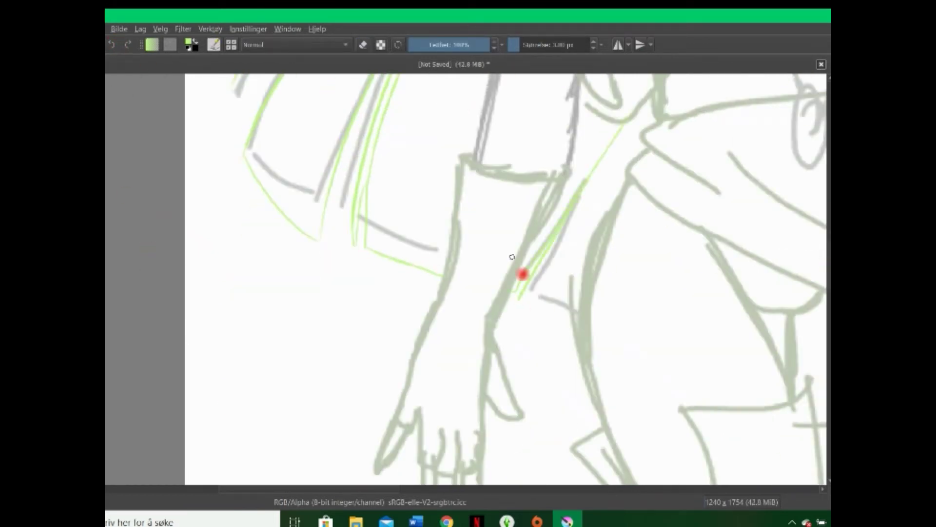
{"action": "scroll", "coordinate": [585, 320], "scroll_direction": "right", "scroll_amount": 9}
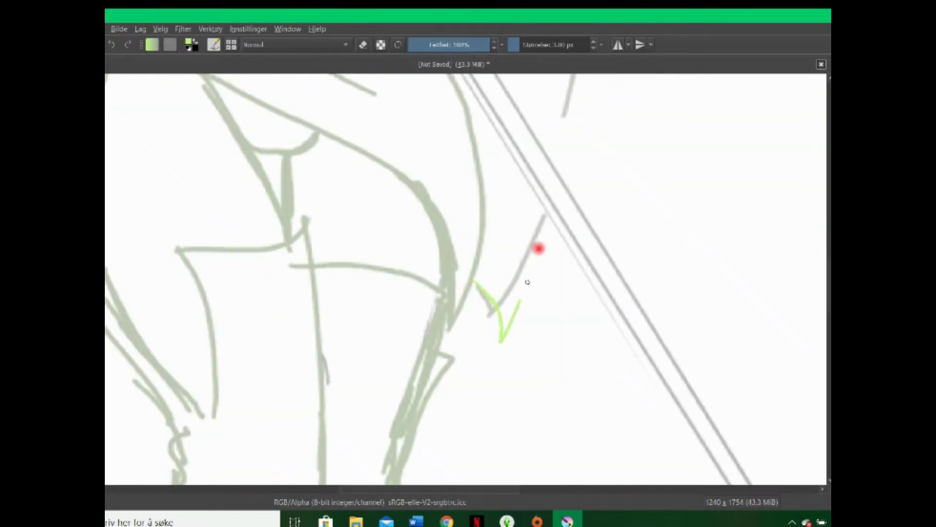
{"action": "left_click_drag", "start_coordinate": [502, 314], "coordinate": [539, 219]}
{"action": "scroll", "coordinate": [608, 114], "scroll_direction": "up", "scroll_amount": 2}
{"action": "mouse_move", "coordinate": [581, 75]}
{"action": "left_mouse_down"}
{"action": "mouse_move", "coordinate": [593, 102]}
{"action": "mouse_move", "coordinate": [578, 429]}
{"action": "left_mouse_up"}
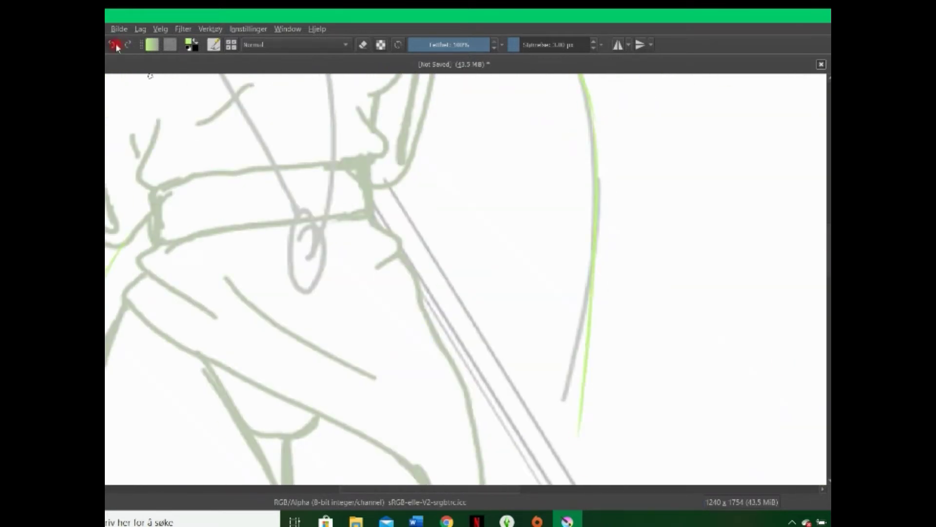
{"action": "scroll", "coordinate": [580, 429], "scroll_direction": "down", "scroll_amount": 4}
{"action": "scroll", "coordinate": [536, 439], "scroll_direction": "down", "scroll_amount": 1}
{"action": "key", "text": "e"}
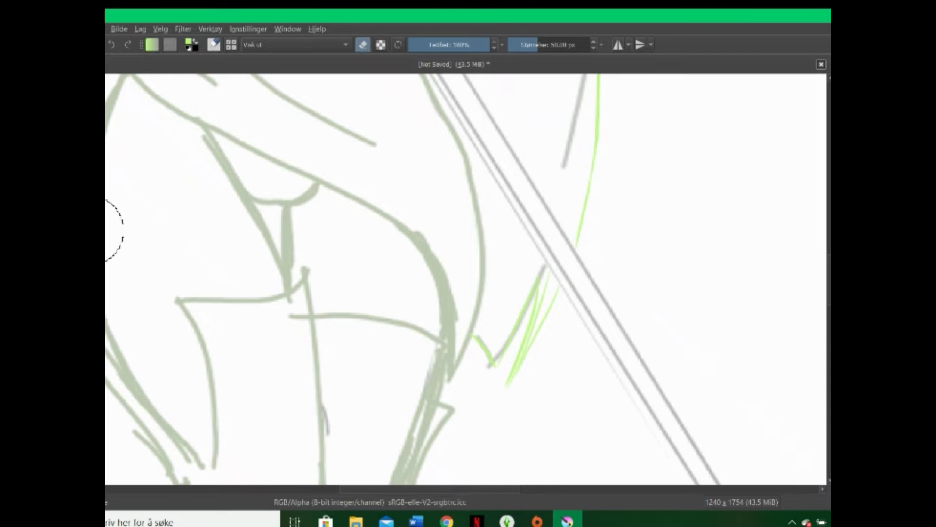
{"action": "key", "text": "e"}
{"action": "scroll", "coordinate": [809, 188], "scroll_direction": "up", "scroll_amount": 5}
{"action": "scroll", "coordinate": [809, 188], "scroll_direction": "down", "scroll_amount": 3}
{"action": "scroll", "coordinate": [809, 189], "scroll_direction": "down", "scroll_amount": 2}
{"action": "scroll", "coordinate": [449, 482], "scroll_direction": "down", "scroll_amount": 3}
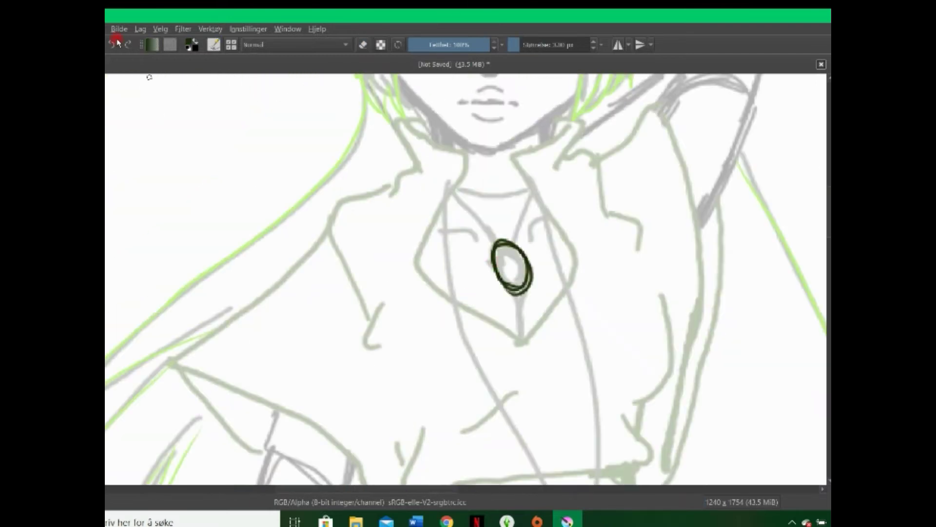
Ink the lower pendant ring and crescent clasp dark, then pick a beige colour.
{"action": "left_click_drag", "start_coordinate": [504, 255], "coordinate": [782, 247]}
{"action": "left_click_drag", "start_coordinate": [575, 243], "coordinate": [575, 244]}
{"action": "left_click_drag", "start_coordinate": [559, 227], "coordinate": [594, 223]}
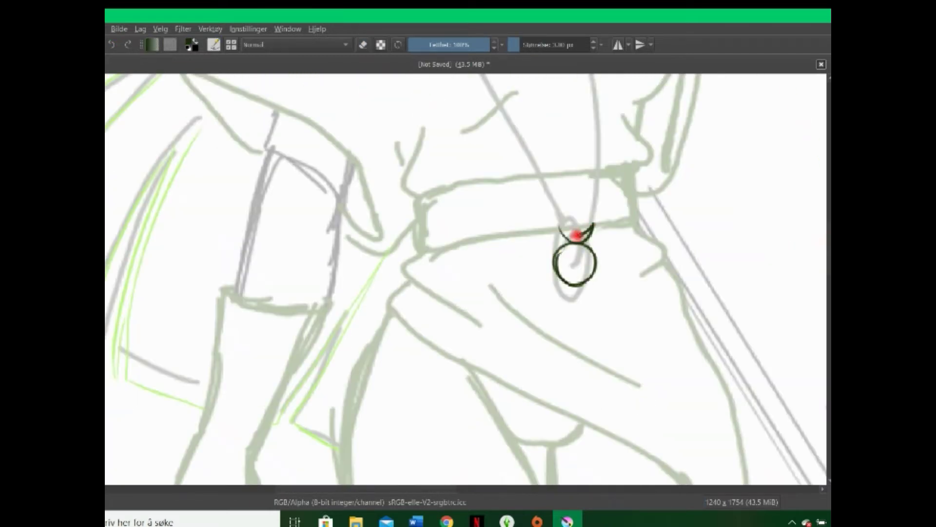
{"action": "scroll", "coordinate": [600, 250], "scroll_direction": "down", "scroll_amount": 5}
{"action": "scroll", "coordinate": [600, 251], "scroll_direction": "up", "scroll_amount": 10}
{"action": "left_click", "coordinate": [765, 263], "text": "ctrl"}
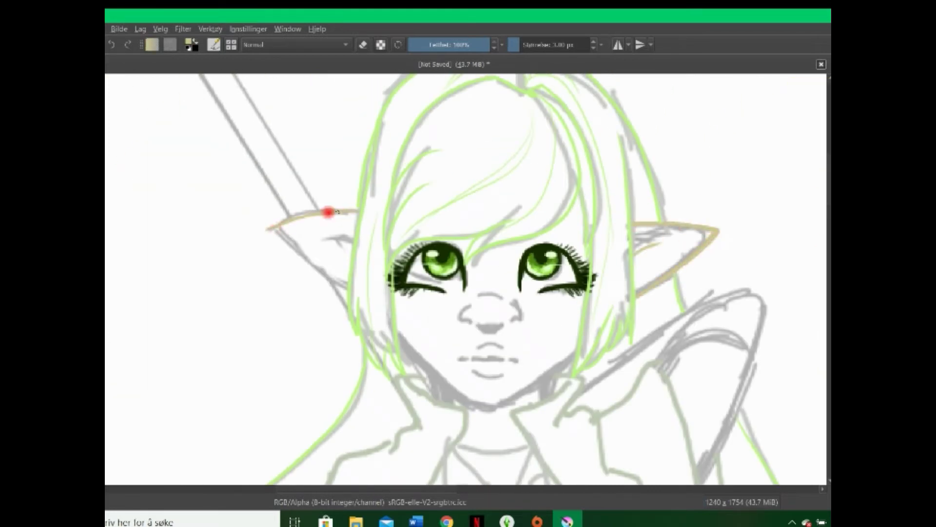
Stroke the ear edge and facial contours in beige over the sketch.
{"action": "left_click_drag", "start_coordinate": [268, 228], "coordinate": [334, 274]}
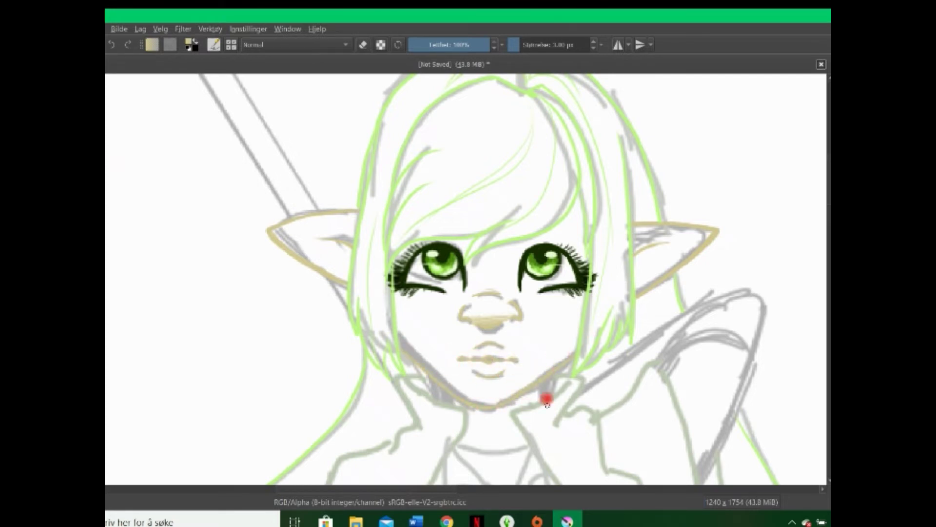
{"action": "scroll", "coordinate": [546, 401], "scroll_direction": "down", "scroll_amount": 1}
{"action": "scroll", "coordinate": [585, 380], "scroll_direction": "down", "scroll_amount": 4}
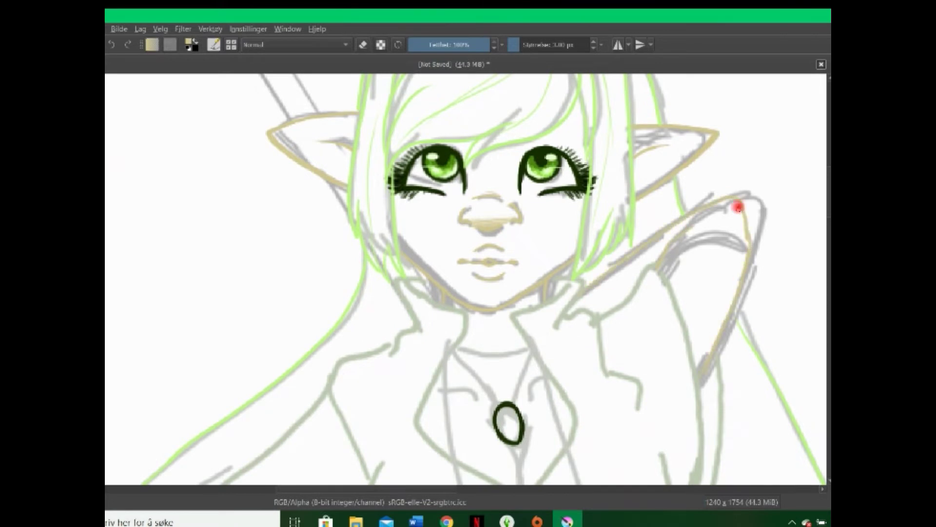
{"action": "scroll", "coordinate": [585, 341], "scroll_direction": "down", "scroll_amount": 5}
{"action": "scroll", "coordinate": [488, 293], "scroll_direction": "down", "scroll_amount": 5}
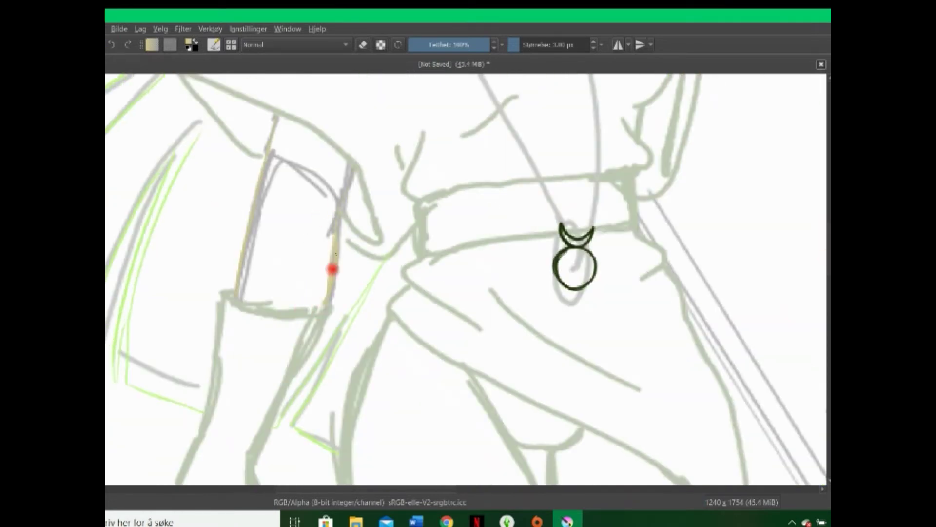
{"action": "scroll", "coordinate": [516, 381], "scroll_direction": "up", "scroll_amount": 5}
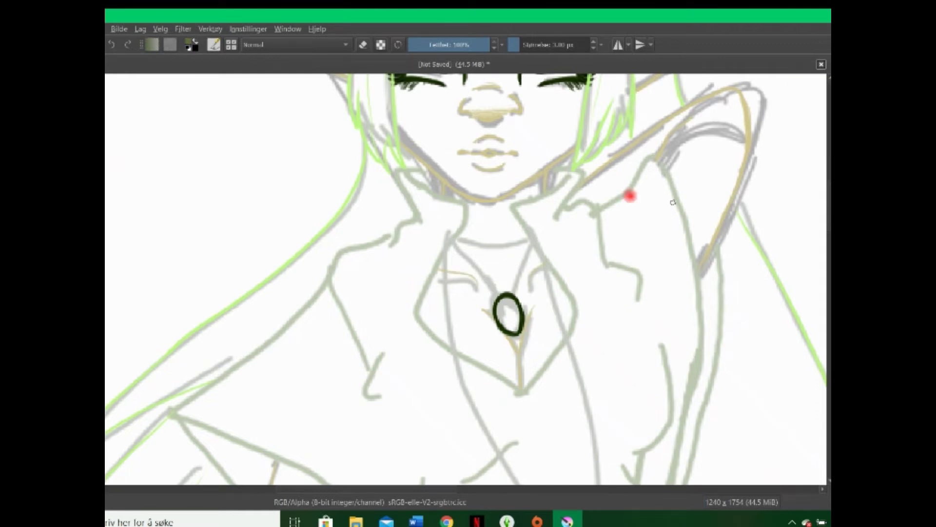
Ink the high collar, its fold and the V-shaped neckline in dark green.
{"action": "mouse_move", "coordinate": [569, 178]}
{"action": "left_mouse_down"}
{"action": "mouse_move", "coordinate": [512, 205]}
{"action": "mouse_move", "coordinate": [565, 169]}
{"action": "left_mouse_up"}
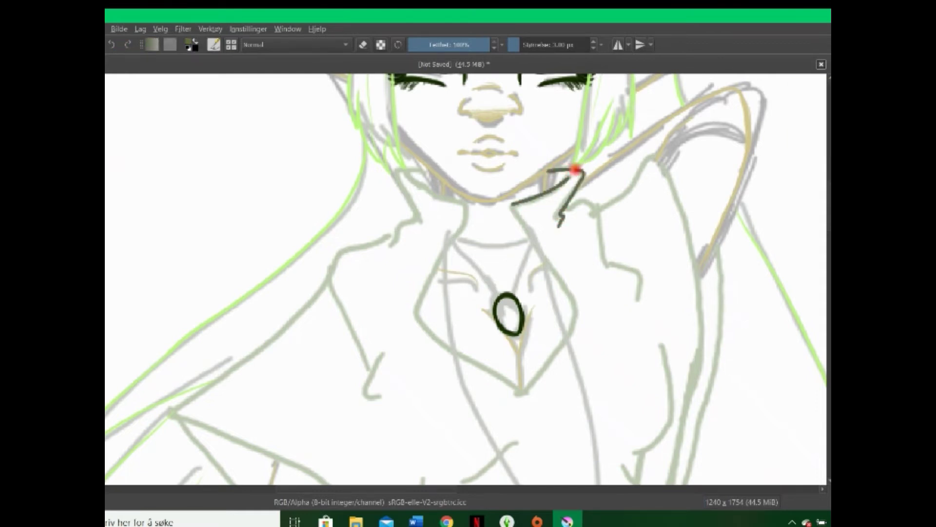
{"action": "left_click_drag", "start_coordinate": [410, 169], "coordinate": [390, 246]}
{"action": "left_click_drag", "start_coordinate": [415, 212], "coordinate": [426, 239]}
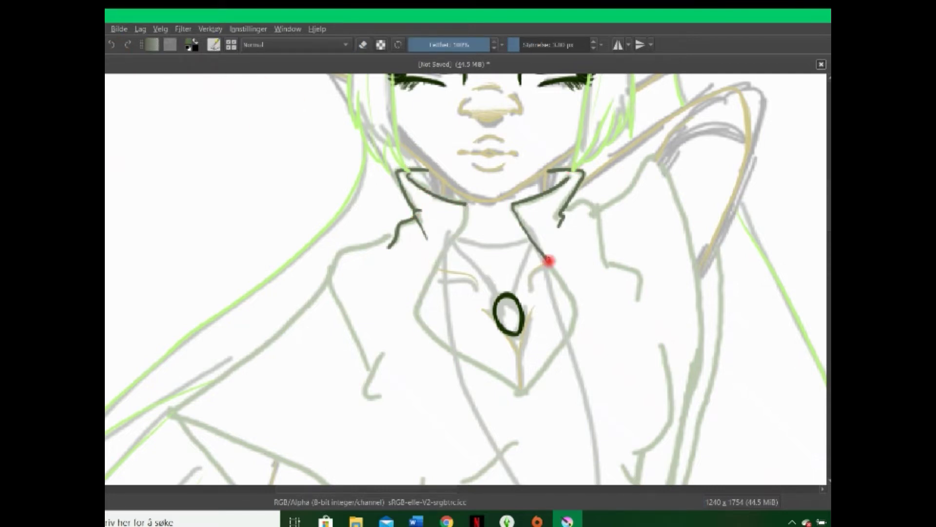
{"action": "left_click_drag", "start_coordinate": [549, 260], "coordinate": [521, 385]}
{"action": "left_click_drag", "start_coordinate": [461, 205], "coordinate": [522, 385]}
{"action": "key", "text": "ctrl+z"}
{"action": "left_click_drag", "start_coordinate": [461, 205], "coordinate": [522, 381]}
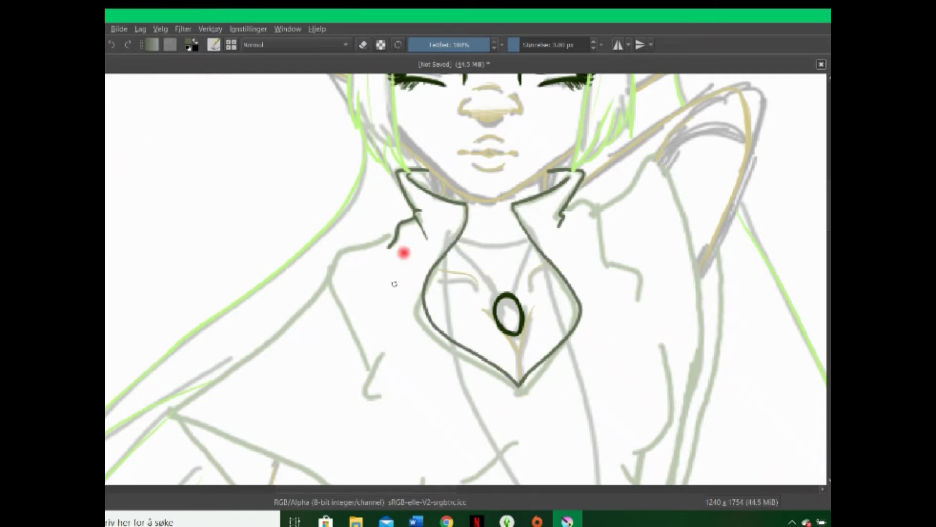
Ink the chest curves, diagonal fold and the left shoulder and arm line.
{"action": "scroll", "coordinate": [650, 151], "scroll_direction": "down", "scroll_amount": 5}
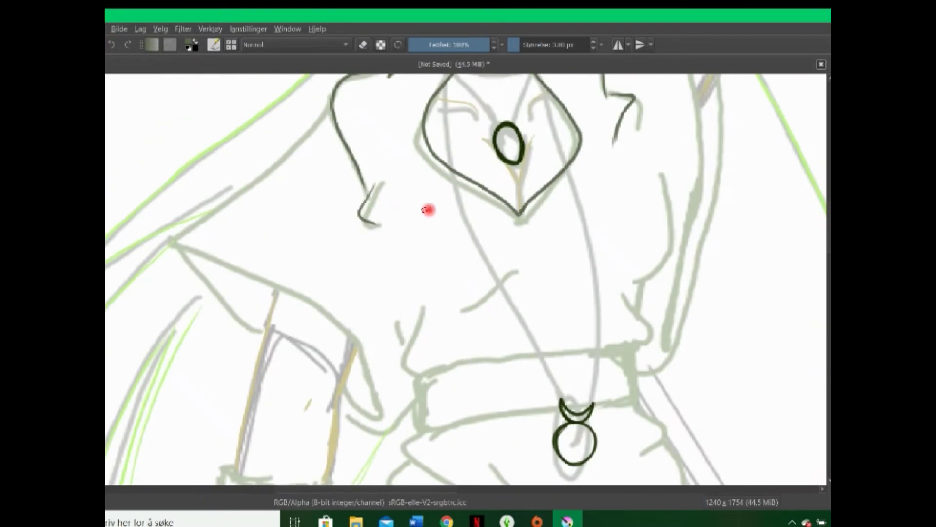
{"action": "left_click_drag", "start_coordinate": [656, 164], "coordinate": [634, 288]}
{"action": "left_click_drag", "start_coordinate": [566, 237], "coordinate": [460, 311]}
{"action": "left_click_drag", "start_coordinate": [425, 301], "coordinate": [414, 378]}
{"action": "left_click_drag", "start_coordinate": [624, 294], "coordinate": [620, 354]}
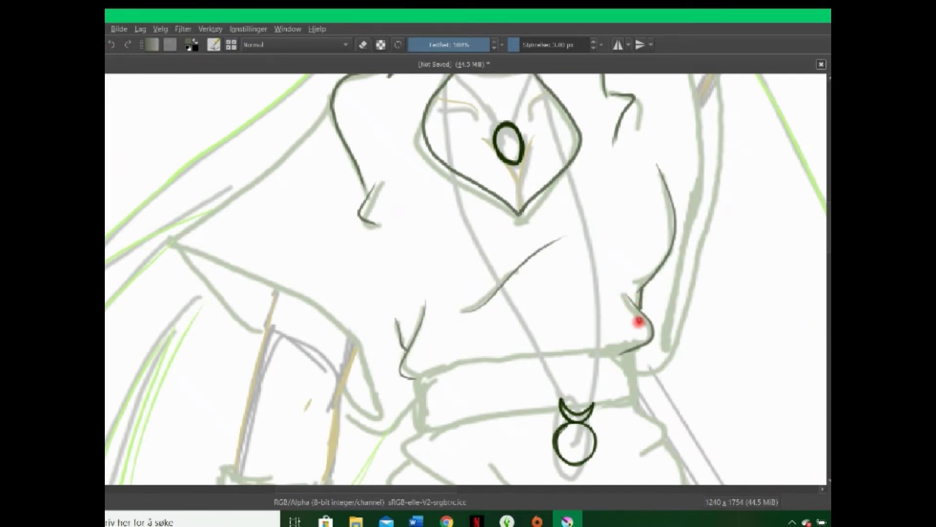
{"action": "mouse_move", "coordinate": [332, 105]}
{"action": "left_mouse_down"}
{"action": "mouse_move", "coordinate": [172, 271]}
{"action": "mouse_move", "coordinate": [252, 370]}
{"action": "left_mouse_up"}
{"action": "key", "text": "ctrl+z"}
{"action": "mouse_move", "coordinate": [183, 256]}
{"action": "left_mouse_down"}
{"action": "mouse_move", "coordinate": [251, 276]}
{"action": "mouse_move", "coordinate": [376, 424]}
{"action": "mouse_move", "coordinate": [345, 415]}
{"action": "left_mouse_up"}
{"action": "left_click_drag", "start_coordinate": [172, 266], "coordinate": [254, 370]}
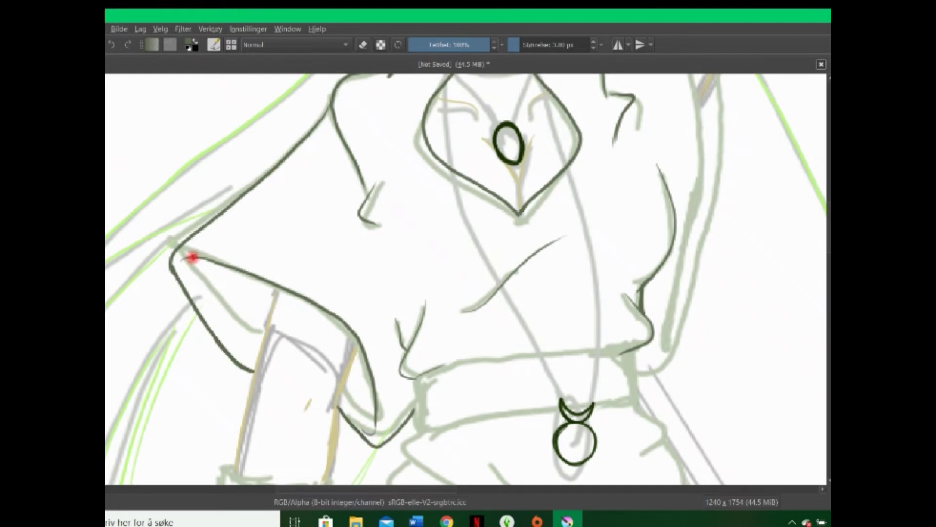
Ink the right chest side, right sleeve edges and under-shoulder curves.
{"action": "scroll", "coordinate": [546, 345], "scroll_direction": "down", "scroll_amount": 3}
{"action": "left_click_drag", "start_coordinate": [656, 184], "coordinate": [683, 463]}
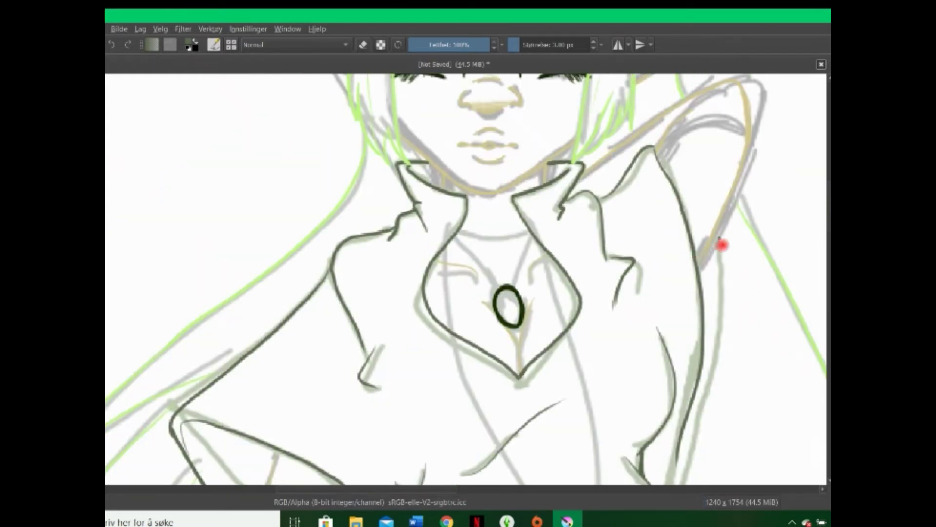
{"action": "left_click_drag", "start_coordinate": [719, 244], "coordinate": [692, 473]}
{"action": "scroll", "coordinate": [692, 473], "scroll_direction": "up", "scroll_amount": 3}
{"action": "scroll", "coordinate": [824, 226], "scroll_direction": "down", "scroll_amount": 1}
{"action": "left_click_drag", "start_coordinate": [638, 293], "coordinate": [690, 220]}
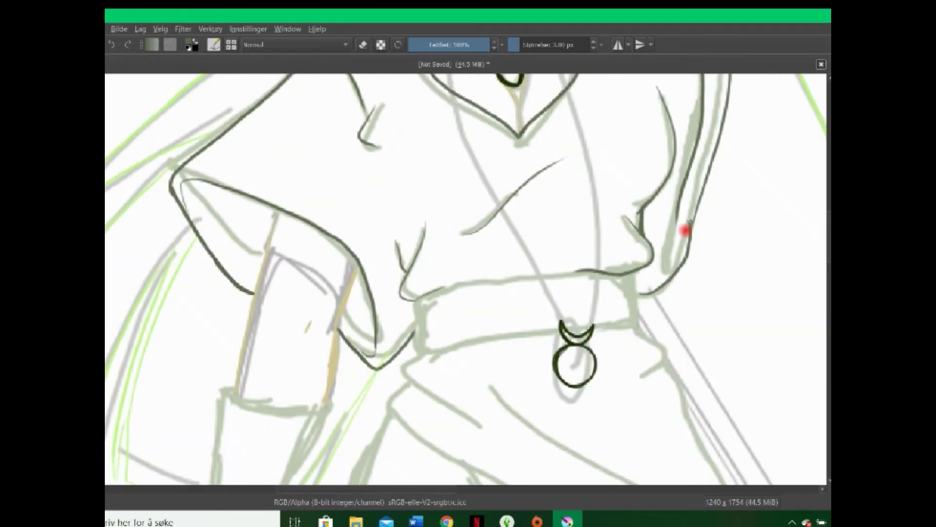
{"action": "left_click_drag", "start_coordinate": [671, 261], "coordinate": [697, 203]}
{"action": "left_click_drag", "start_coordinate": [419, 347], "coordinate": [478, 412]}
{"action": "left_click_drag", "start_coordinate": [636, 331], "coordinate": [615, 392]}
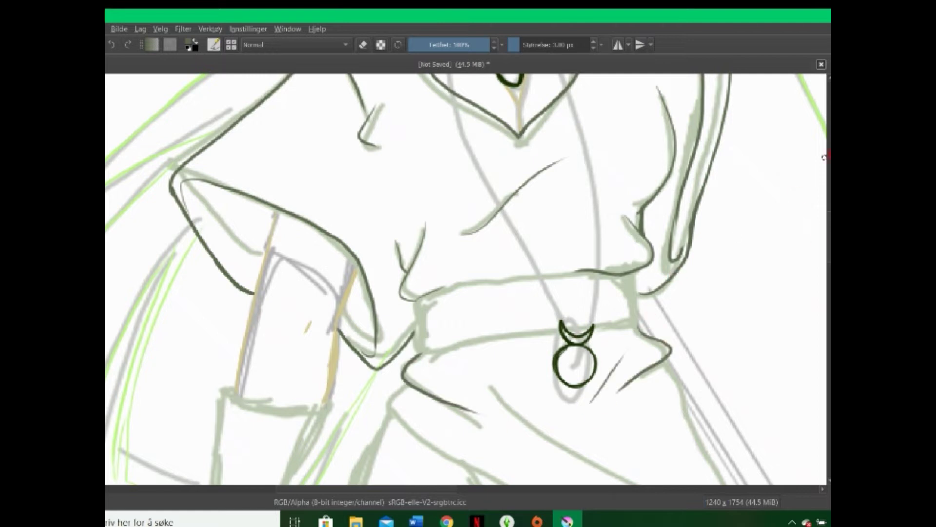
Draw the long skirt curve from the belt down the hip, redoing it cleanly.
{"action": "scroll", "coordinate": [434, 299], "scroll_direction": "down", "scroll_amount": 3}
{"action": "left_click_drag", "start_coordinate": [429, 293], "coordinate": [727, 471]}
{"action": "left_click", "coordinate": [111, 44]}
{"action": "scroll", "coordinate": [405, 178], "scroll_direction": "down", "scroll_amount": 2}
{"action": "left_click_drag", "start_coordinate": [405, 178], "coordinate": [721, 452]}
{"action": "left_click_drag", "start_coordinate": [669, 125], "coordinate": [682, 149]}
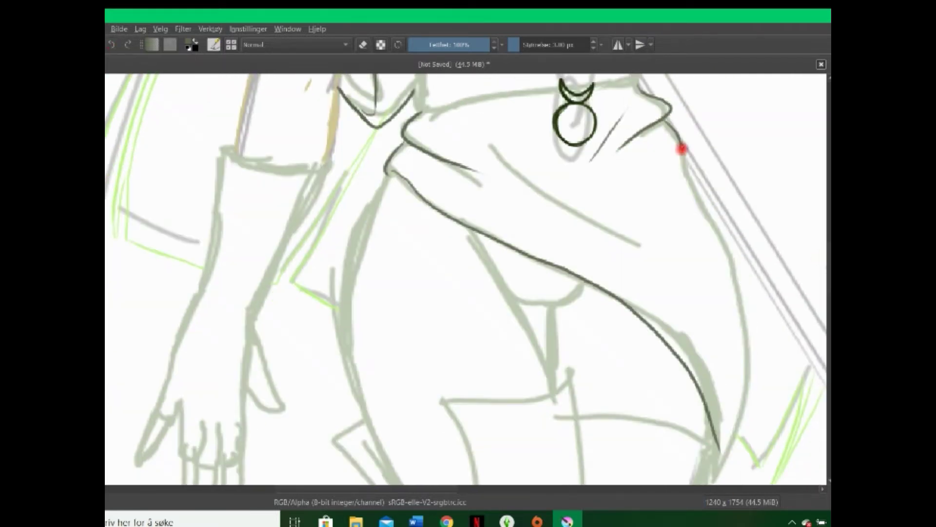
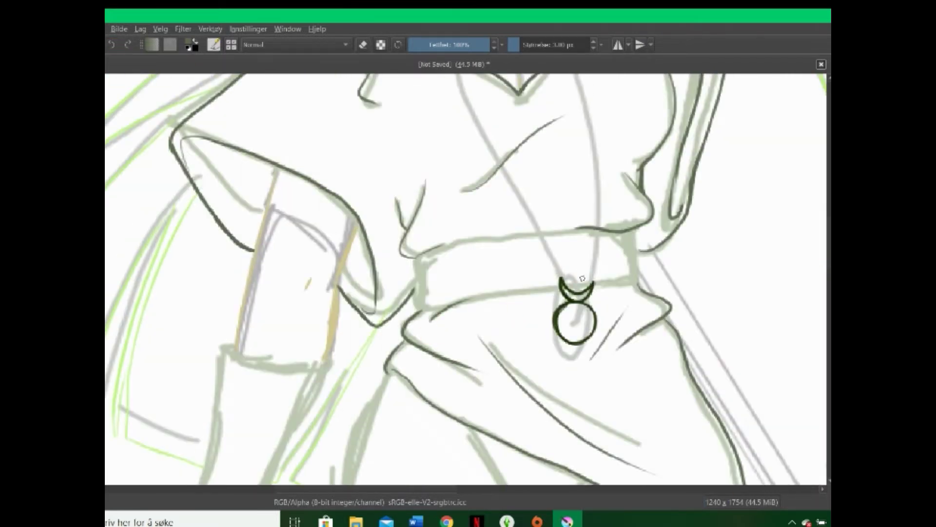
Ink the belt outline: its top, bottom and vertical edges.
{"action": "left_click_drag", "start_coordinate": [418, 258], "coordinate": [419, 303]}
{"action": "left_click", "coordinate": [111, 44]}
{"action": "left_click_drag", "start_coordinate": [628, 234], "coordinate": [632, 279]}
{"action": "mouse_move", "coordinate": [426, 255]}
{"action": "left_mouse_down"}
{"action": "mouse_move", "coordinate": [428, 305]}
{"action": "mouse_move", "coordinate": [502, 239]}
{"action": "mouse_move", "coordinate": [616, 230]}
{"action": "left_mouse_up"}
{"action": "left_click_drag", "start_coordinate": [428, 305], "coordinate": [631, 279]}
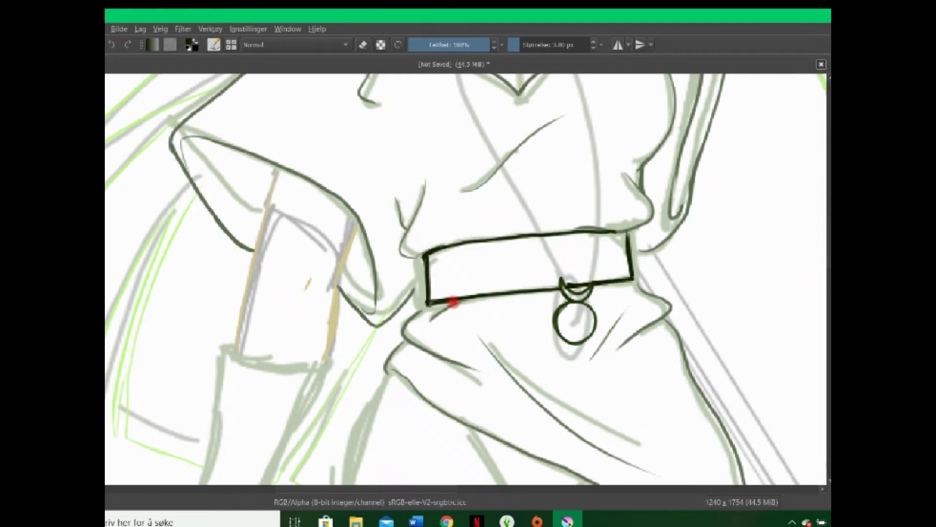
{"action": "scroll", "coordinate": [815, 360], "scroll_direction": "down", "scroll_amount": 10}
{"action": "scroll", "coordinate": [731, 292], "scroll_direction": "down", "scroll_amount": 1}
Ink the band around the left leg and the surrounding contours.
{"action": "mouse_move", "coordinate": [434, 203]}
{"action": "left_mouse_down"}
{"action": "mouse_move", "coordinate": [425, 255]}
{"action": "mouse_move", "coordinate": [438, 204]}
{"action": "left_mouse_up"}
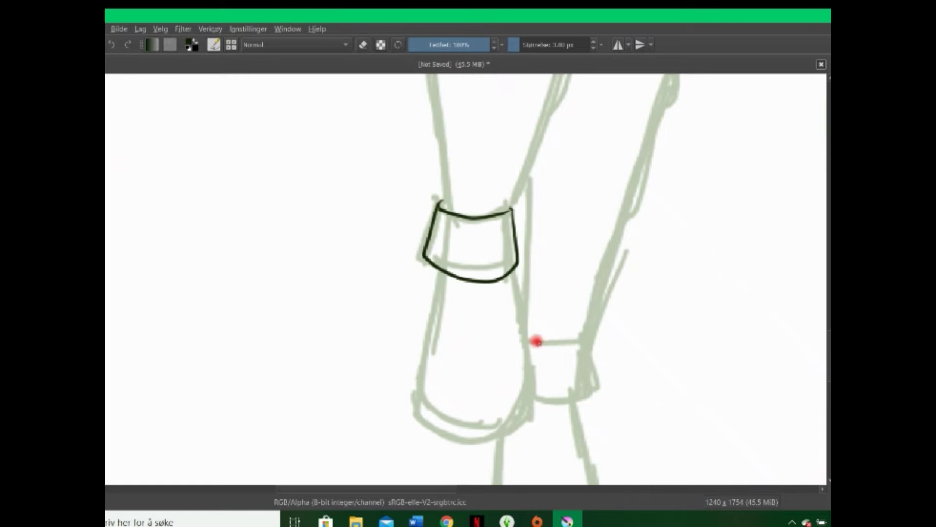
{"action": "left_click_drag", "start_coordinate": [536, 341], "coordinate": [583, 334]}
{"action": "scroll", "coordinate": [583, 335], "scroll_direction": "down", "scroll_amount": 5}
{"action": "mouse_move", "coordinate": [415, 139]}
{"action": "left_mouse_down"}
{"action": "mouse_move", "coordinate": [430, 188]}
{"action": "mouse_move", "coordinate": [528, 155]}
{"action": "left_mouse_up"}
{"action": "mouse_move", "coordinate": [493, 277]}
{"action": "left_mouse_down"}
{"action": "mouse_move", "coordinate": [525, 335]}
{"action": "mouse_move", "coordinate": [494, 274]}
{"action": "left_mouse_up"}
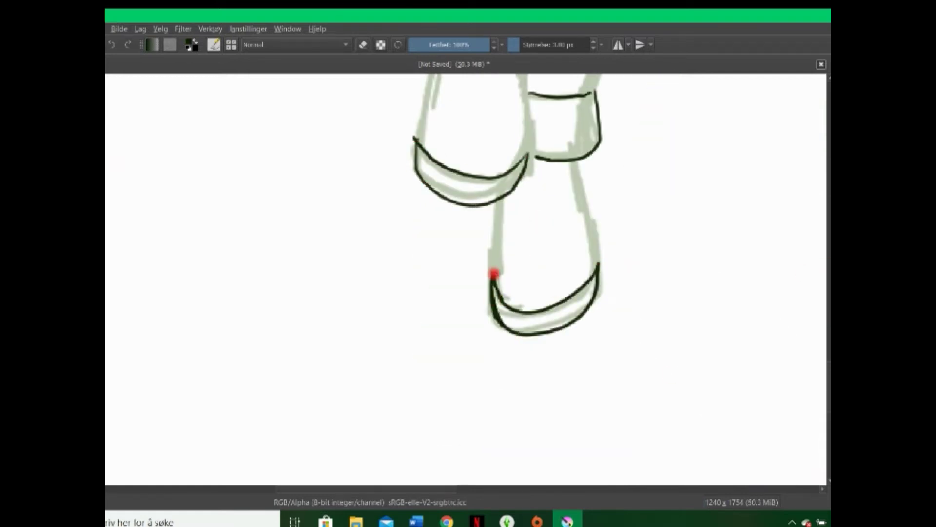
{"action": "scroll", "coordinate": [494, 273], "scroll_direction": "up", "scroll_amount": 15}
{"action": "left_click_drag", "start_coordinate": [456, 217], "coordinate": [507, 288]}
{"action": "left_click_drag", "start_coordinate": [532, 222], "coordinate": [510, 280]}
{"action": "left_click_drag", "start_coordinate": [448, 232], "coordinate": [531, 486]}
{"action": "scroll", "coordinate": [594, 336], "scroll_direction": "down", "scroll_amount": 3}
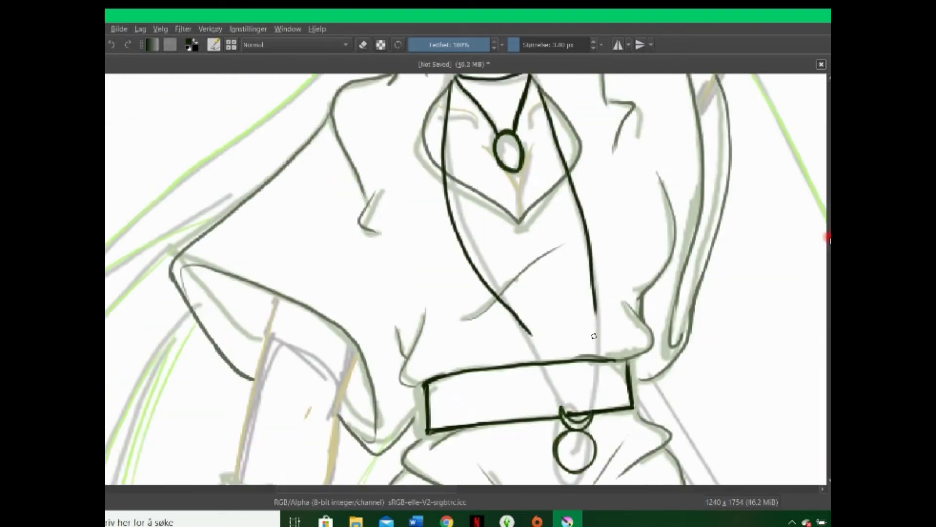
{"action": "scroll", "coordinate": [593, 336], "scroll_direction": "down", "scroll_amount": 2}
Ink the two pendant chain lines running up to the belt.
{"action": "left_click_drag", "start_coordinate": [519, 241], "coordinate": [568, 331]}
{"action": "left_click_drag", "start_coordinate": [583, 330], "coordinate": [597, 207]}
{"action": "scroll", "coordinate": [597, 208], "scroll_direction": "up", "scroll_amount": 7}
{"action": "scroll", "coordinate": [227, 254], "scroll_direction": "down", "scroll_amount": 9}
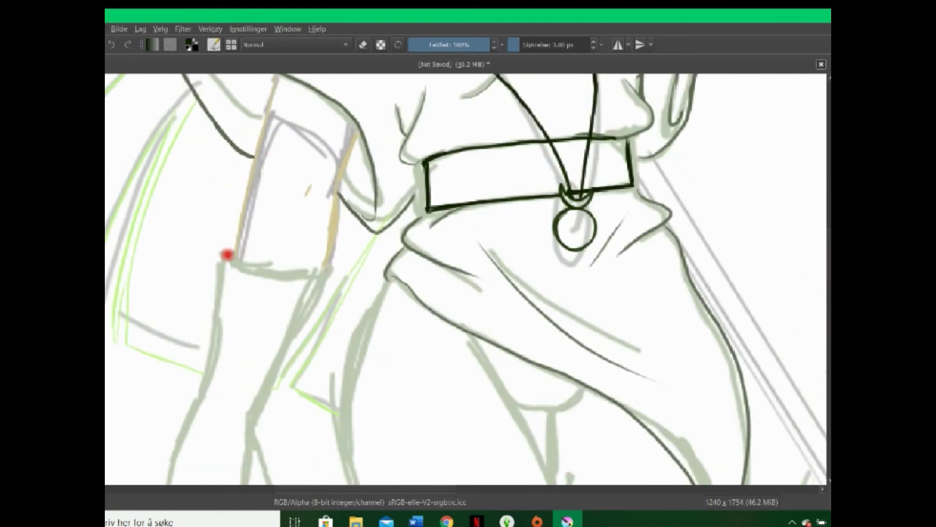
Ink both edges of the trouser leg and double the cuff edges.
{"action": "left_click_drag", "start_coordinate": [233, 249], "coordinate": [190, 414]}
{"action": "mouse_move", "coordinate": [252, 429]}
{"action": "left_mouse_down"}
{"action": "mouse_move", "coordinate": [327, 265]}
{"action": "mouse_move", "coordinate": [229, 252]}
{"action": "left_mouse_up"}
{"action": "scroll", "coordinate": [442, 235], "scroll_direction": "down", "scroll_amount": 10}
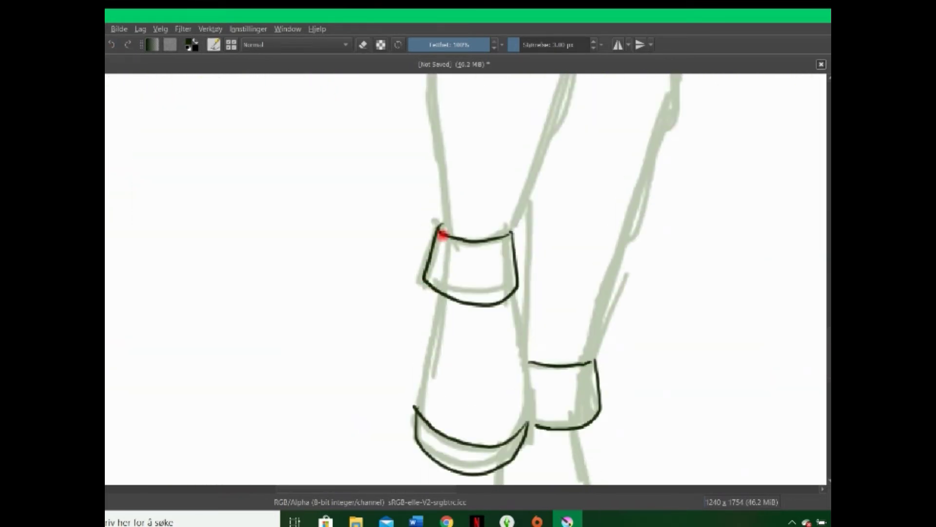
{"action": "left_click_drag", "start_coordinate": [442, 236], "coordinate": [427, 282]}
{"action": "left_click_drag", "start_coordinate": [591, 358], "coordinate": [598, 409]}
{"action": "scroll", "coordinate": [633, 258], "scroll_direction": "up", "scroll_amount": 10}
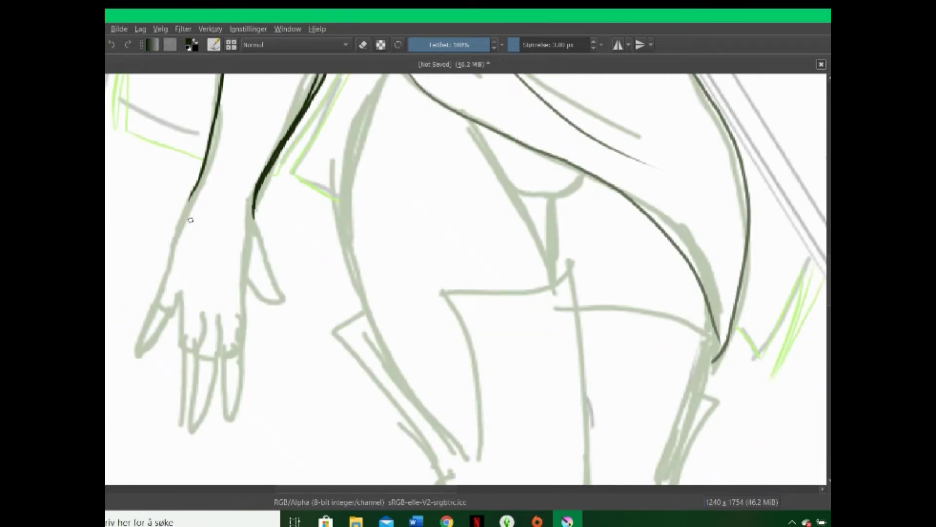
Ink the hand's left and right edges, with guide lines on the fingers.
{"action": "left_click_drag", "start_coordinate": [195, 298], "coordinate": [170, 336]}
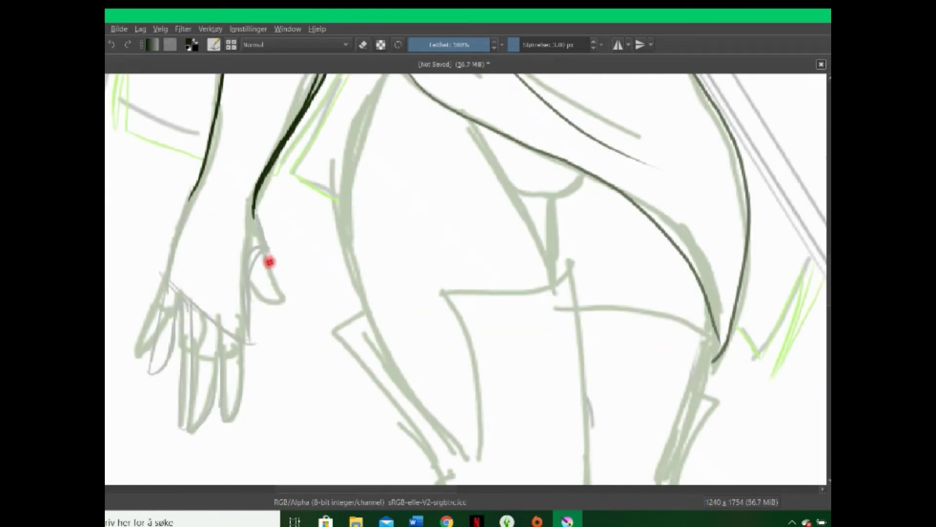
{"action": "left_click_drag", "start_coordinate": [191, 192], "coordinate": [162, 307]}
{"action": "mouse_move", "coordinate": [253, 214]}
{"action": "left_mouse_down"}
{"action": "mouse_move", "coordinate": [265, 245]}
{"action": "mouse_move", "coordinate": [222, 356]}
{"action": "mouse_move", "coordinate": [170, 263]}
{"action": "left_mouse_up"}
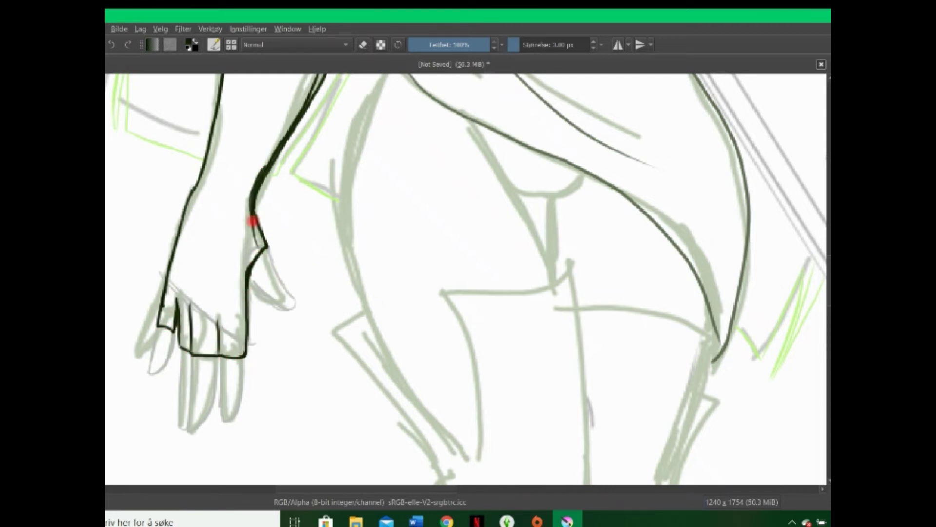
{"action": "left_click_drag", "start_coordinate": [252, 221], "coordinate": [305, 83]}
{"action": "scroll", "coordinate": [465, 279], "scroll_direction": "up", "scroll_amount": 2}
{"action": "scroll", "coordinate": [465, 280], "scroll_direction": "down", "scroll_amount": 4}
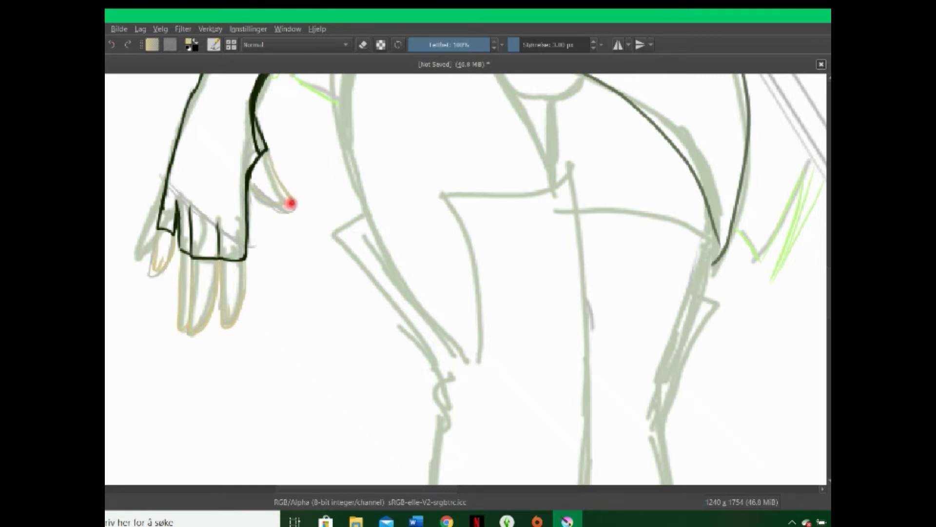
{"action": "scroll", "coordinate": [291, 203], "scroll_direction": "up", "scroll_amount": 5}
{"action": "scroll", "coordinate": [290, 203], "scroll_direction": "down", "scroll_amount": 2}
Ink the hip lines, erasing doubled strokes to leave one smooth upper curve.
{"action": "left_click_drag", "start_coordinate": [390, 107], "coordinate": [457, 483]}
{"action": "left_click_drag", "start_coordinate": [429, 146], "coordinate": [555, 323]}
{"action": "left_click_drag", "start_coordinate": [483, 167], "coordinate": [554, 324]}
{"action": "key", "text": "ctrl+z"}
{"action": "key", "text": "ctrl+z"}
{"action": "left_click_drag", "start_coordinate": [412, 144], "coordinate": [490, 190]}
{"action": "left_click_drag", "start_coordinate": [592, 222], "coordinate": [516, 237]}
{"action": "left_click_drag", "start_coordinate": [545, 240], "coordinate": [551, 317]}
{"action": "left_click_drag", "start_coordinate": [707, 366], "coordinate": [711, 375]}
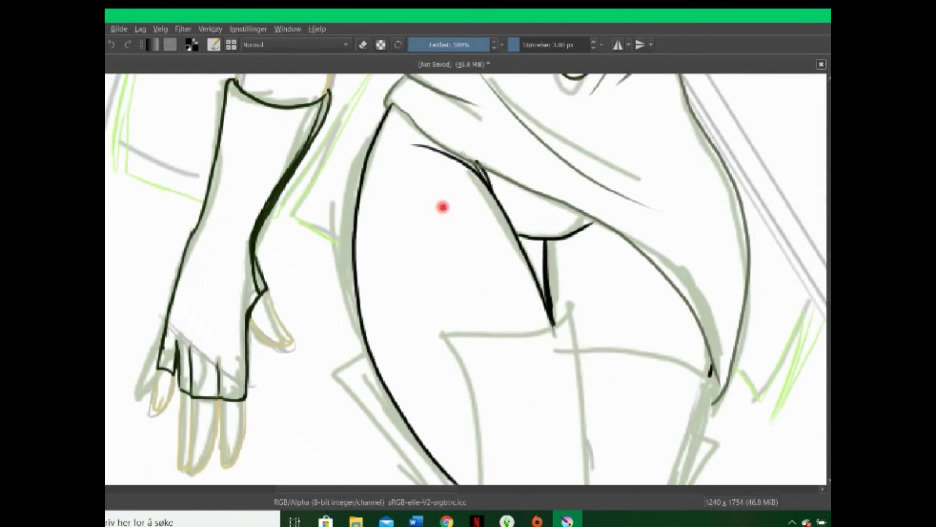
{"action": "key", "text": "e"}
{"action": "left_click_drag", "start_coordinate": [490, 190], "coordinate": [463, 159]}
{"action": "key", "text": "e"}
{"action": "left_click_drag", "start_coordinate": [412, 145], "coordinate": [487, 186]}
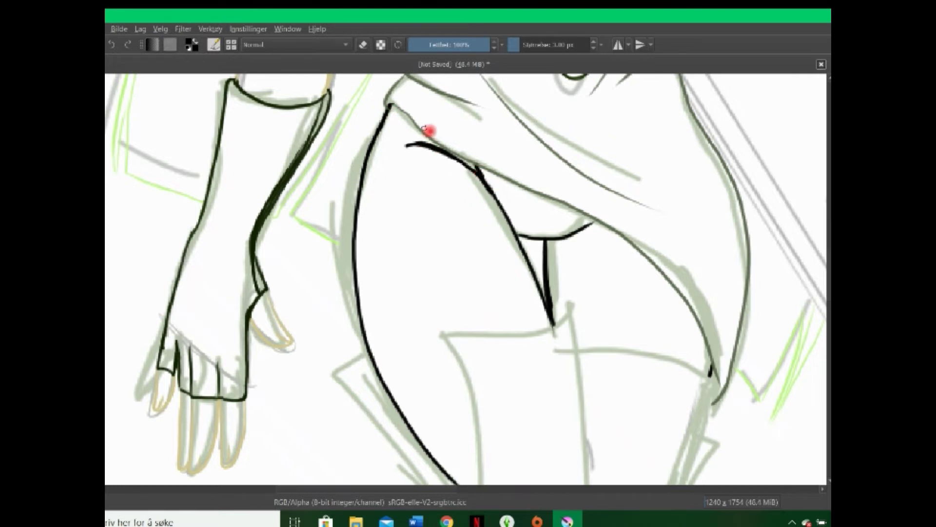
Ink the pocket flap, left leg contour, right hip curve and right thigh.
{"action": "scroll", "coordinate": [623, 299], "scroll_direction": "up", "scroll_amount": 10}
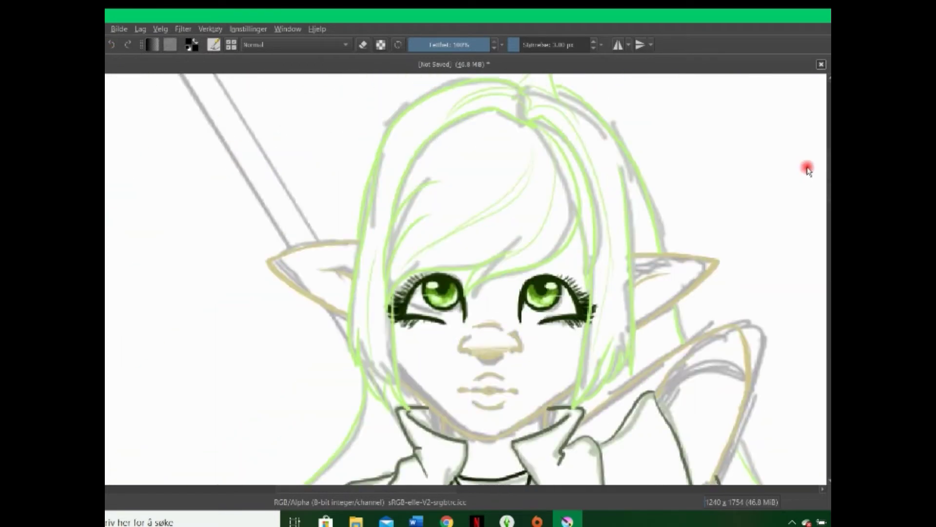
{"action": "scroll", "coordinate": [807, 167], "scroll_direction": "down", "scroll_amount": 15}
{"action": "left_click_drag", "start_coordinate": [439, 157], "coordinate": [575, 142]}
{"action": "left_click_drag", "start_coordinate": [574, 142], "coordinate": [582, 361]}
{"action": "left_click_drag", "start_coordinate": [439, 157], "coordinate": [470, 334]}
{"action": "left_click_drag", "start_coordinate": [337, 198], "coordinate": [468, 327]}
{"action": "left_click_drag", "start_coordinate": [369, 176], "coordinate": [456, 395]}
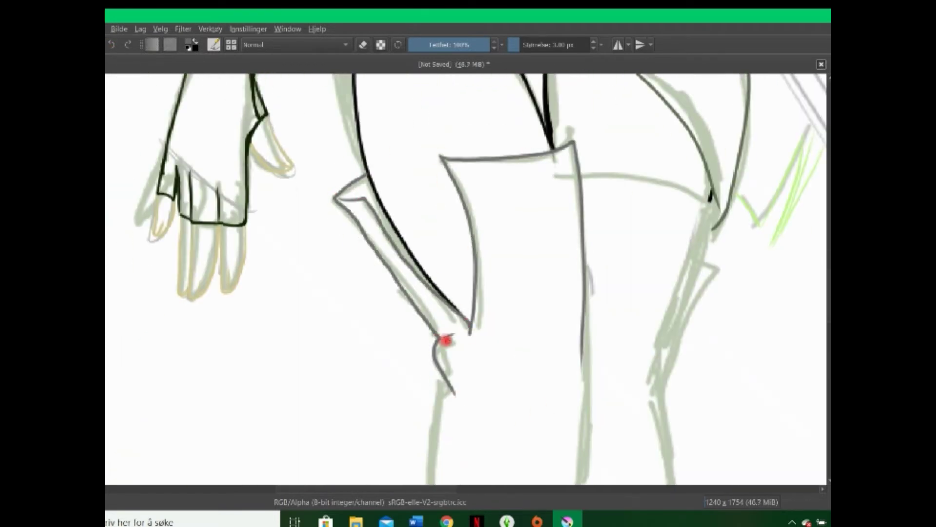
{"action": "mouse_move", "coordinate": [581, 171]}
{"action": "left_mouse_down"}
{"action": "mouse_move", "coordinate": [712, 200]}
{"action": "mouse_move", "coordinate": [707, 260]}
{"action": "left_mouse_up"}
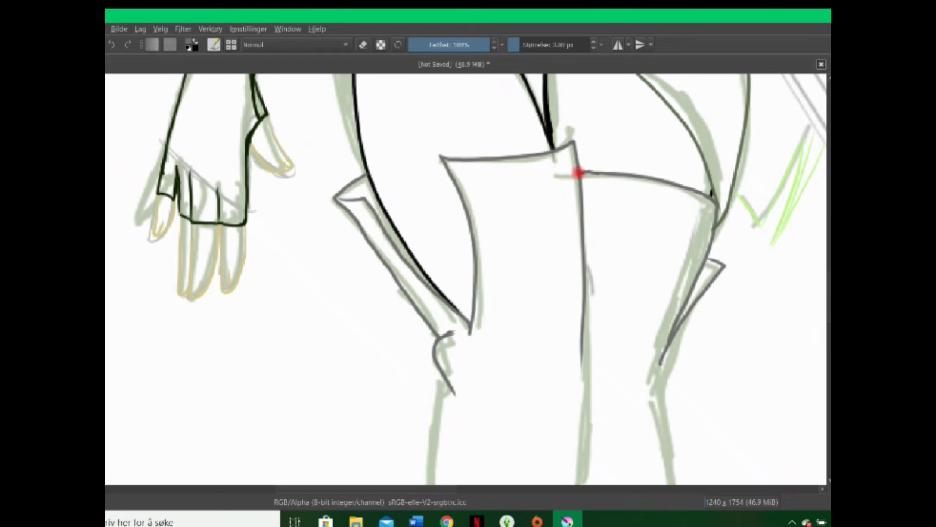
Ink the lower-leg contours and the right leg's outer line.
{"action": "scroll", "coordinate": [577, 171], "scroll_direction": "down", "scroll_amount": 10}
{"action": "left_click_drag", "start_coordinate": [441, 126], "coordinate": [448, 420]}
{"action": "mouse_move", "coordinate": [580, 113]}
{"action": "left_mouse_down"}
{"action": "mouse_move", "coordinate": [511, 424]}
{"action": "mouse_move", "coordinate": [583, 85]}
{"action": "left_mouse_up"}
{"action": "key", "text": "ctrl+z"}
{"action": "left_click_drag", "start_coordinate": [671, 117], "coordinate": [600, 456]}
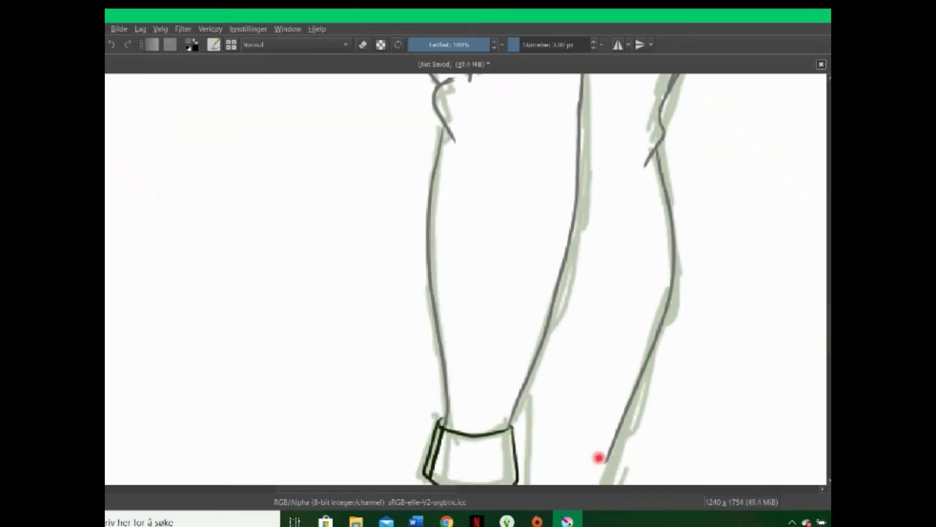
{"action": "scroll", "coordinate": [599, 455], "scroll_direction": "down", "scroll_amount": 5}
{"action": "left_click_drag", "start_coordinate": [418, 356], "coordinate": [440, 239]}
{"action": "left_click_drag", "start_coordinate": [512, 242], "coordinate": [529, 368]}
{"action": "left_click_drag", "start_coordinate": [651, 98], "coordinate": [589, 307]}
{"action": "left_click_drag", "start_coordinate": [526, 141], "coordinate": [522, 269]}
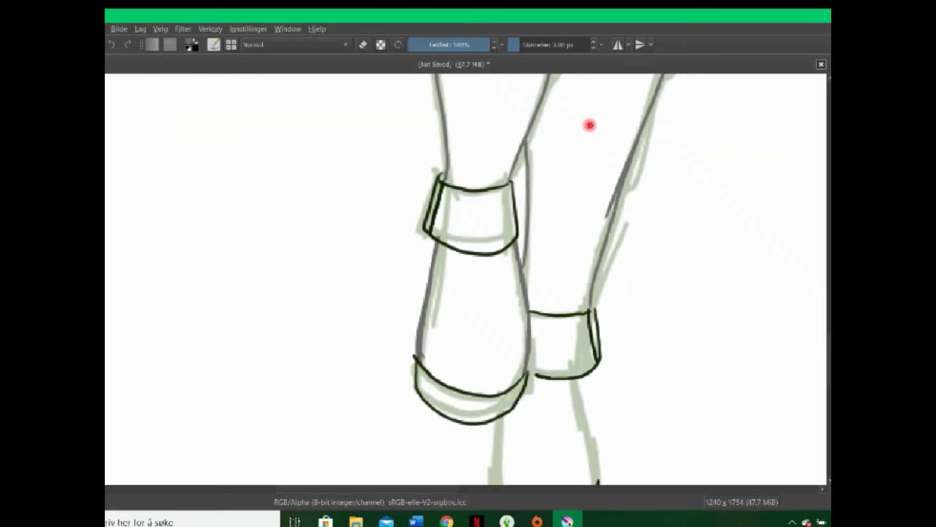
Erase stray ink strokes on the lower legs.
{"action": "key", "text": "e"}
{"action": "key", "text": "e"}
{"action": "scroll", "coordinate": [558, 204], "scroll_direction": "down", "scroll_amount": 5}
{"action": "left_click_drag", "start_coordinate": [503, 232], "coordinate": [493, 304]}
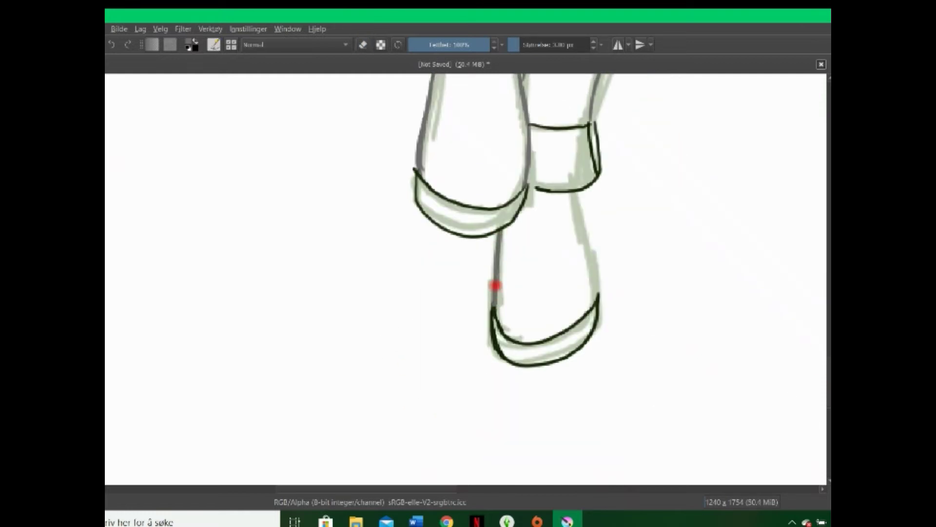
{"action": "left_click_drag", "start_coordinate": [596, 299], "coordinate": [576, 192]}
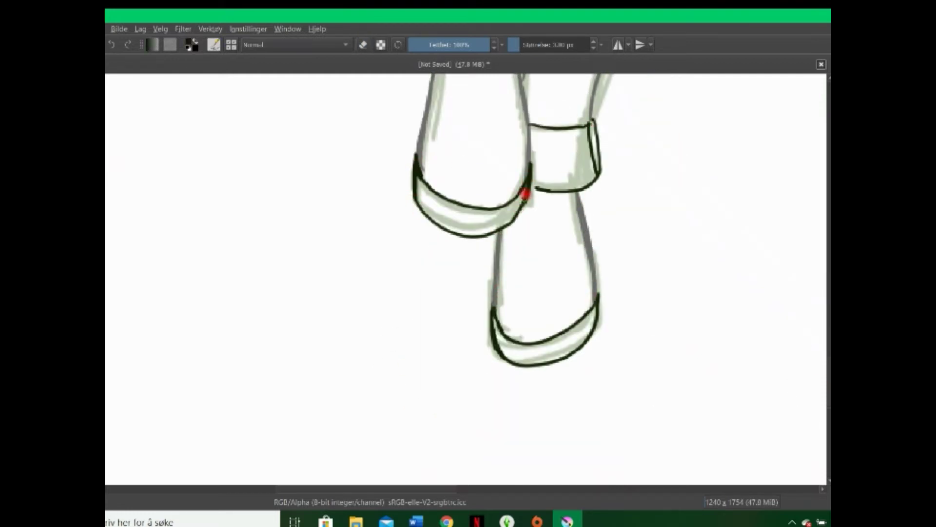
{"action": "scroll", "coordinate": [596, 299], "scroll_direction": "up", "scroll_amount": 5}
Mirror the view and add green zigzag lacing to the belt end and right cuff, plus a trailing lace.
{"action": "key", "text": "m"}
{"action": "scroll", "coordinate": [444, 375], "scroll_direction": "up", "scroll_amount": 10}
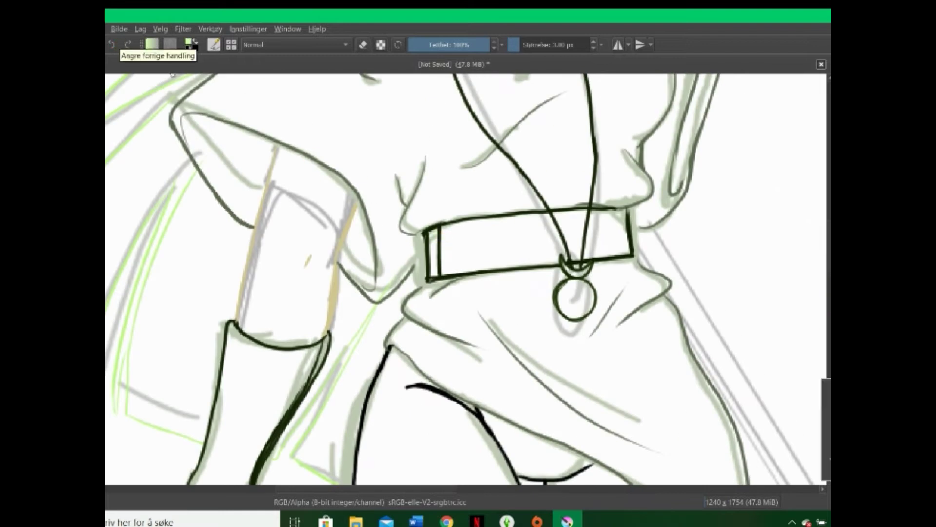
{"action": "left_click_drag", "start_coordinate": [435, 243], "coordinate": [428, 428]}
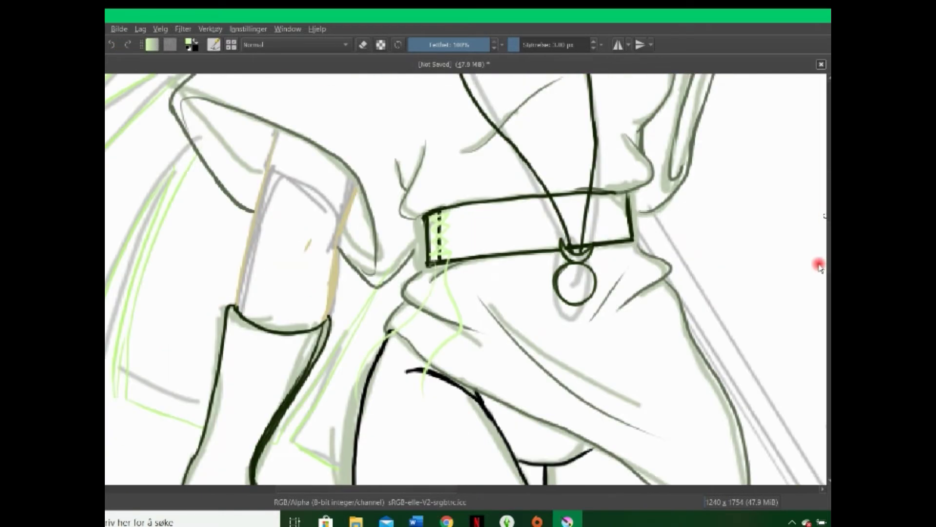
{"action": "scroll", "coordinate": [819, 264], "scroll_direction": "down", "scroll_amount": 5}
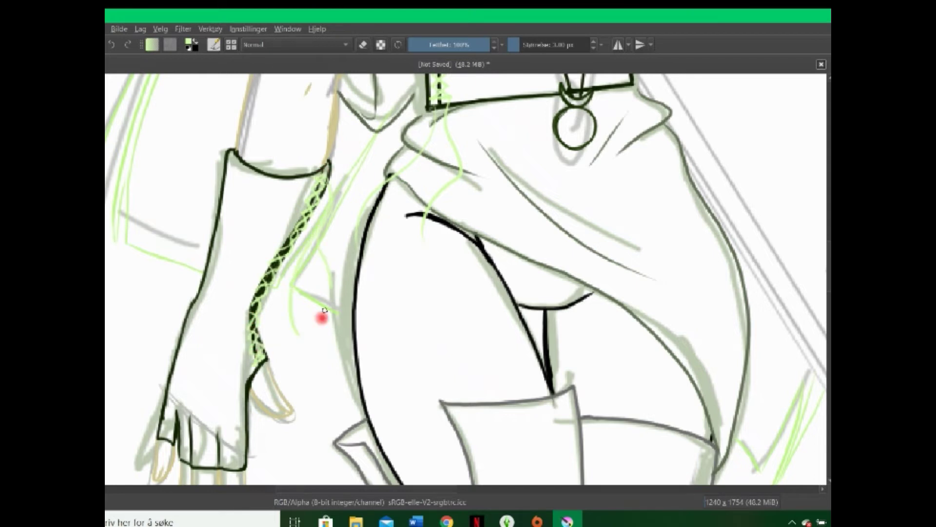
{"action": "scroll", "coordinate": [433, 222], "scroll_direction": "down", "scroll_amount": 5}
{"action": "left_click_drag", "start_coordinate": [441, 205], "coordinate": [283, 417]}
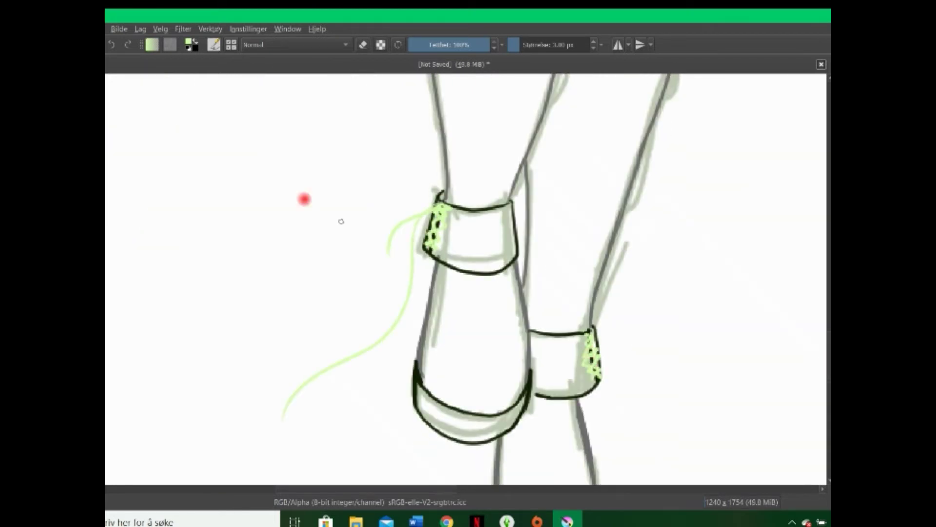
{"action": "mouse_move", "coordinate": [591, 334]}
{"action": "left_mouse_down"}
{"action": "mouse_move", "coordinate": [590, 378]}
{"action": "mouse_move", "coordinate": [721, 429]}
{"action": "left_mouse_up"}
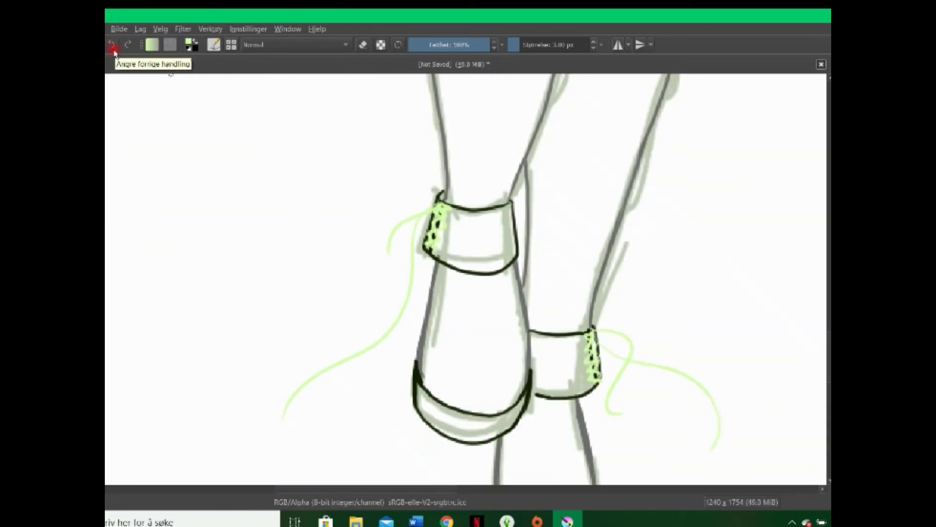
{"action": "scroll", "coordinate": [828, 167], "scroll_direction": "up", "scroll_amount": 10}
{"action": "scroll", "coordinate": [366, 417], "scroll_direction": "down", "scroll_amount": 10}
{"action": "scroll", "coordinate": [365, 418], "scroll_direction": "down", "scroll_amount": 5}
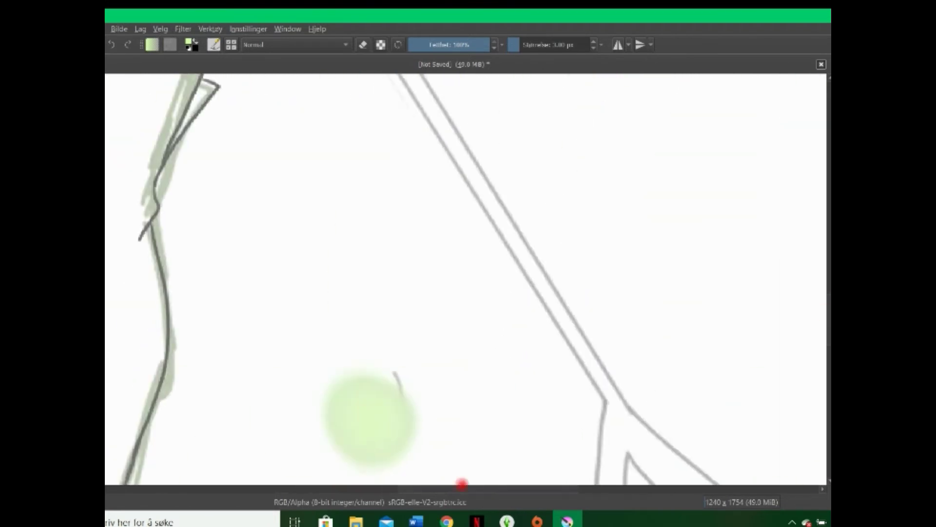
Zoom out to the whole page, zoom into the head and torso, then zoom out again.
{"action": "key", "text": "shift+4"}
{"action": "scroll", "coordinate": [422, 283], "scroll_direction": "up", "scroll_amount": 1}
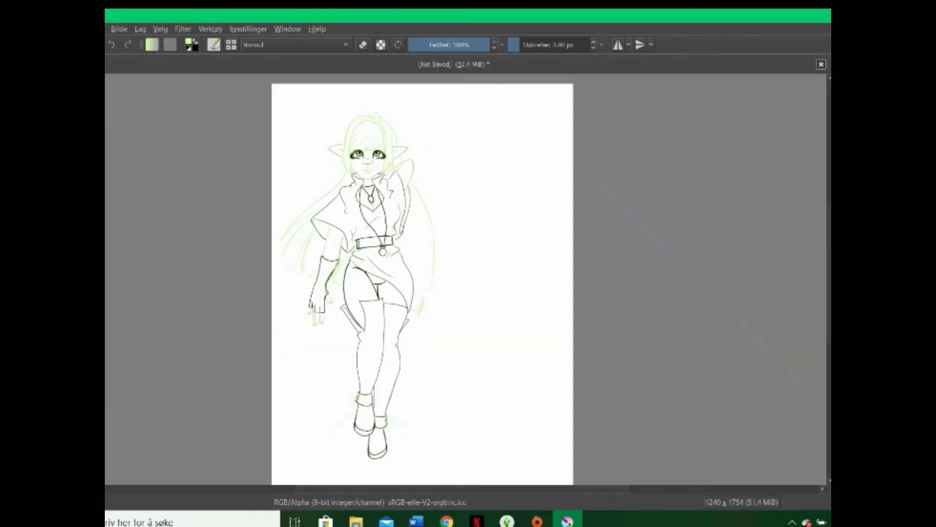
{"action": "left_click_drag", "start_coordinate": [318, 115], "coordinate": [418, 215]}
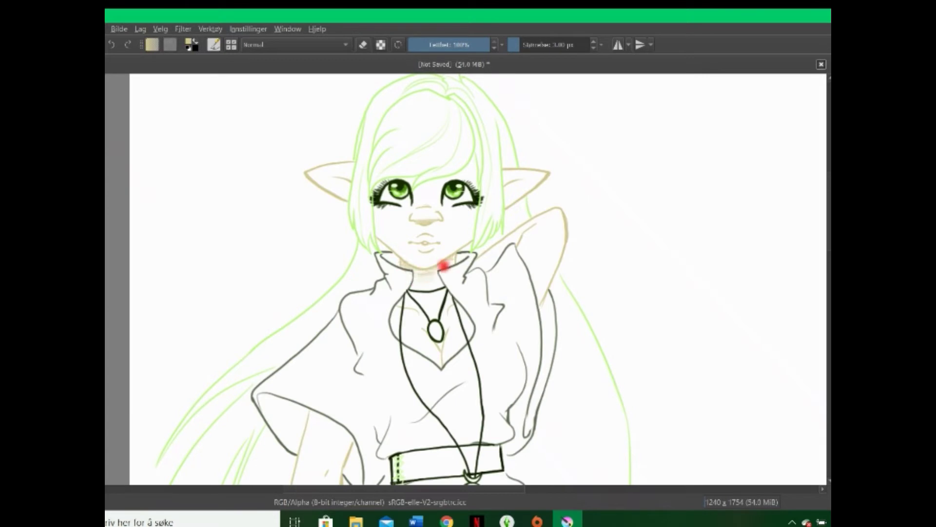
{"action": "scroll", "coordinate": [346, 186], "scroll_direction": "down", "scroll_amount": 8}
{"action": "scroll", "coordinate": [334, 196], "scroll_direction": "up", "scroll_amount": 3}
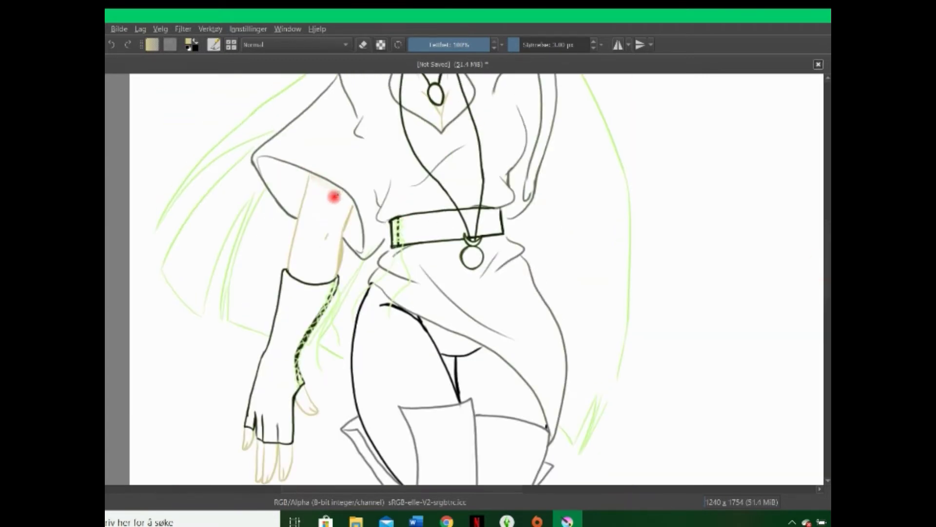
{"action": "scroll", "coordinate": [348, 197], "scroll_direction": "up", "scroll_amount": 3}
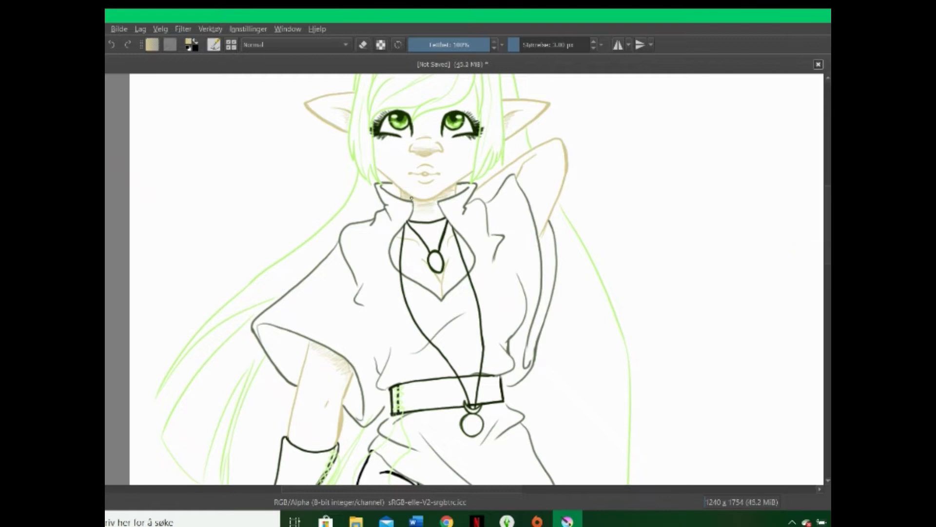
{"action": "key", "text": "minus"}
{"action": "key", "text": "minus"}
{"action": "key", "text": "minus"}
{"action": "key", "text": "minus"}
{"action": "scroll", "coordinate": [826, 279], "scroll_direction": "down", "scroll_amount": 2}
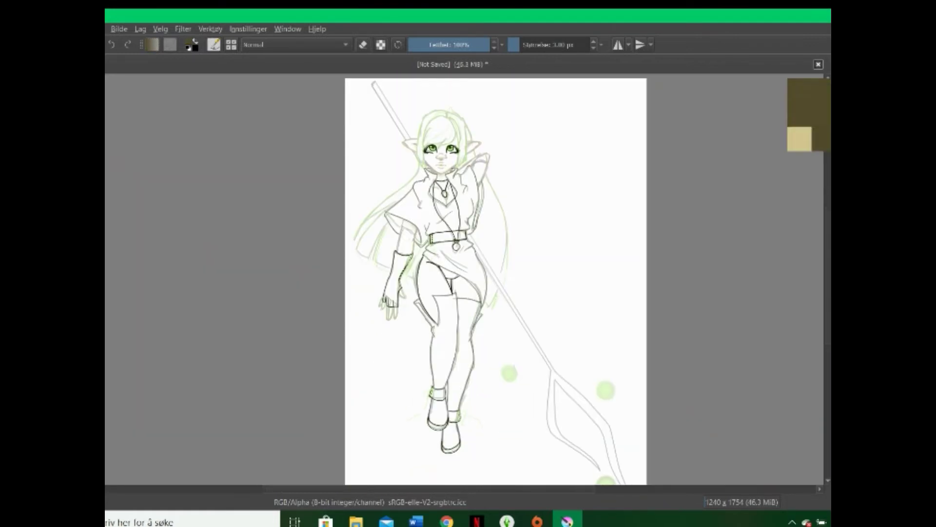
Draw three straight lines along the spear staff.
{"action": "left_click_drag", "start_coordinate": [375, 81], "coordinate": [557, 372]}
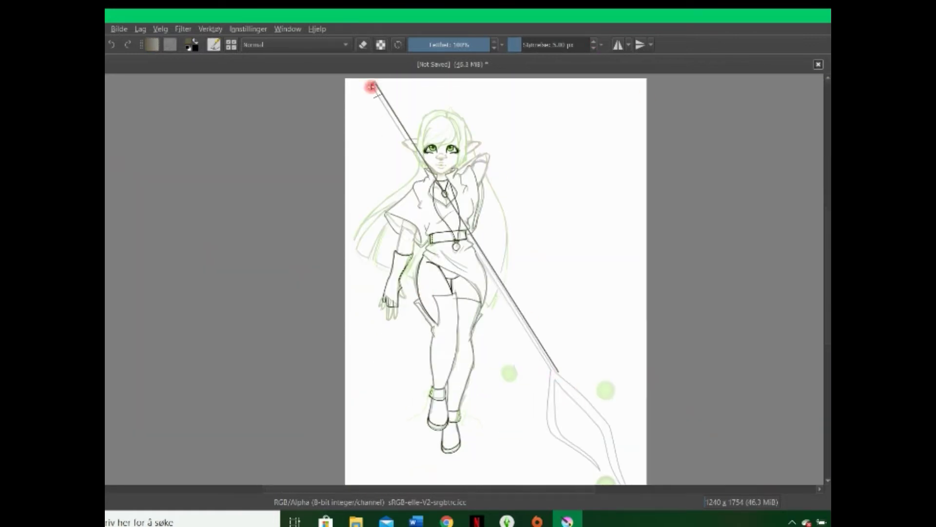
{"action": "left_click_drag", "start_coordinate": [370, 86], "coordinate": [555, 390]}
{"action": "left_click_drag", "start_coordinate": [374, 84], "coordinate": [552, 376]}
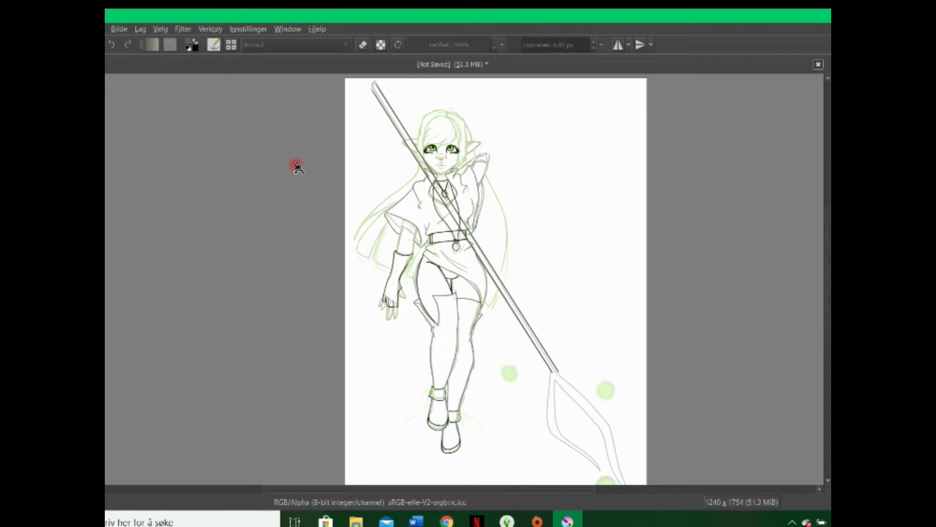
{"action": "scroll", "coordinate": [393, 209], "scroll_direction": "up", "scroll_amount": 5}
{"action": "scroll", "coordinate": [759, 376], "scroll_direction": "down", "scroll_amount": 5}
Ink the blade's left, inner and right edges down to the tip, redoing the rough left edge.
{"action": "left_click_drag", "start_coordinate": [437, 117], "coordinate": [582, 442]}
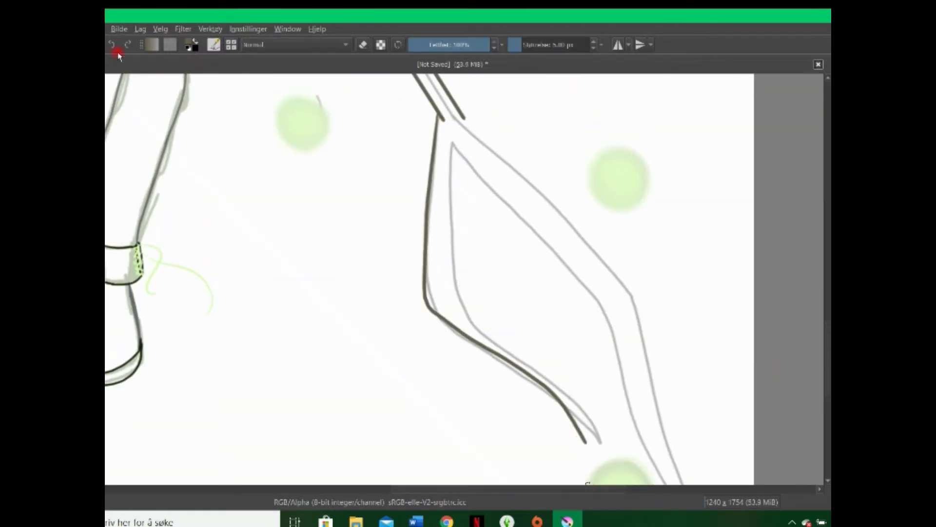
{"action": "key", "text": "ctrl+z"}
{"action": "left_click_drag", "start_coordinate": [438, 119], "coordinate": [592, 439]}
{"action": "left_click_drag", "start_coordinate": [458, 152], "coordinate": [592, 433]}
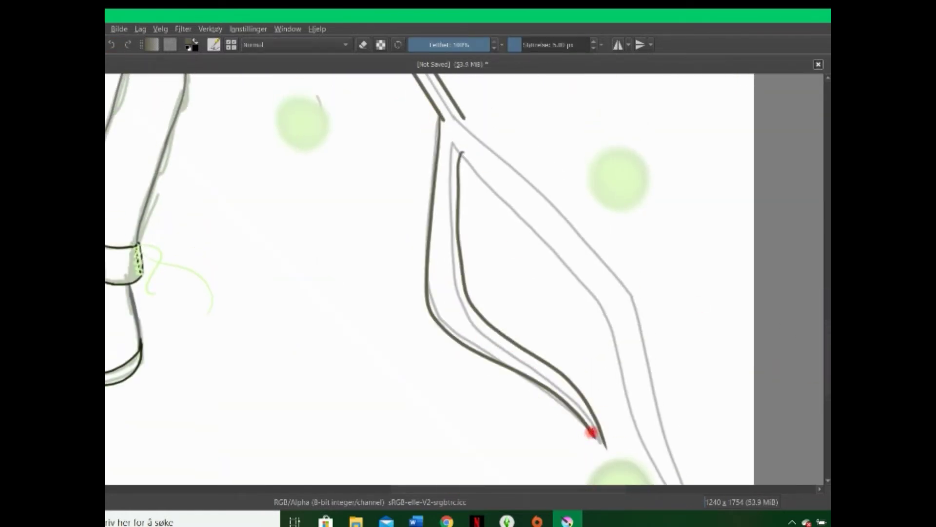
{"action": "scroll", "coordinate": [599, 431], "scroll_direction": "down", "scroll_amount": 2}
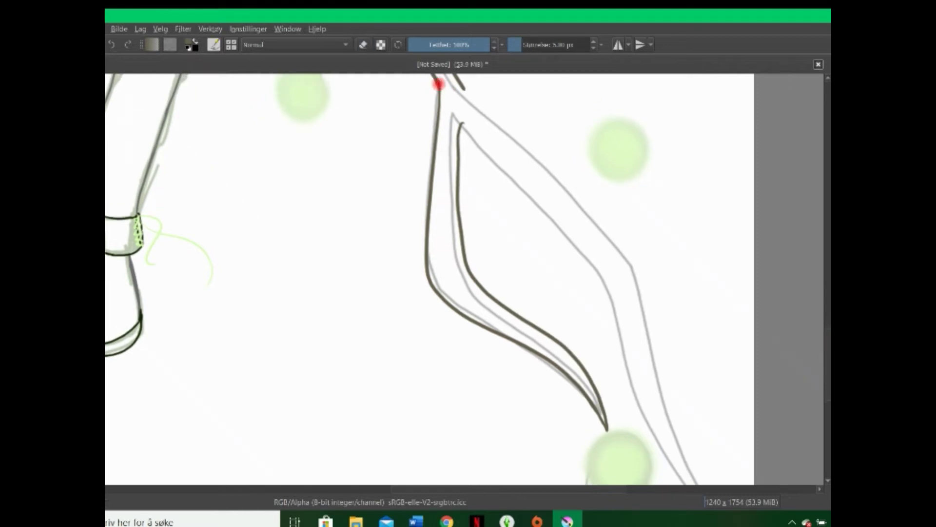
{"action": "scroll", "coordinate": [433, 115], "scroll_direction": "up", "scroll_amount": 2}
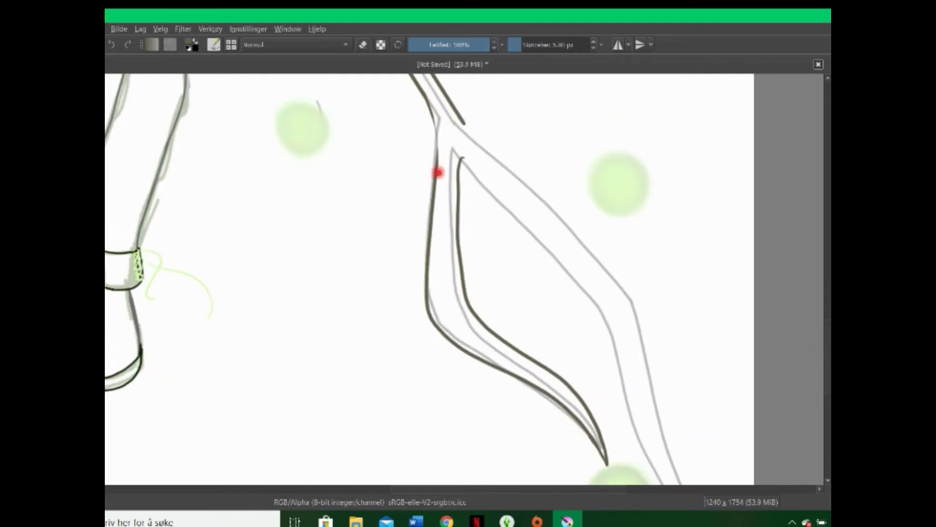
{"action": "scroll", "coordinate": [592, 407], "scroll_direction": "down", "scroll_amount": 2}
{"action": "left_click_drag", "start_coordinate": [592, 407], "coordinate": [468, 200]}
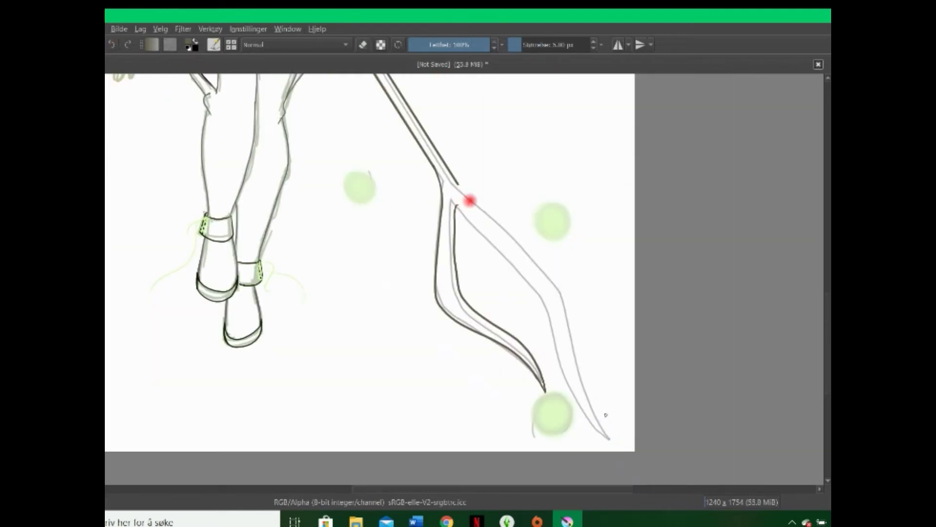
{"action": "left_click_drag", "start_coordinate": [414, 177], "coordinate": [668, 464]}
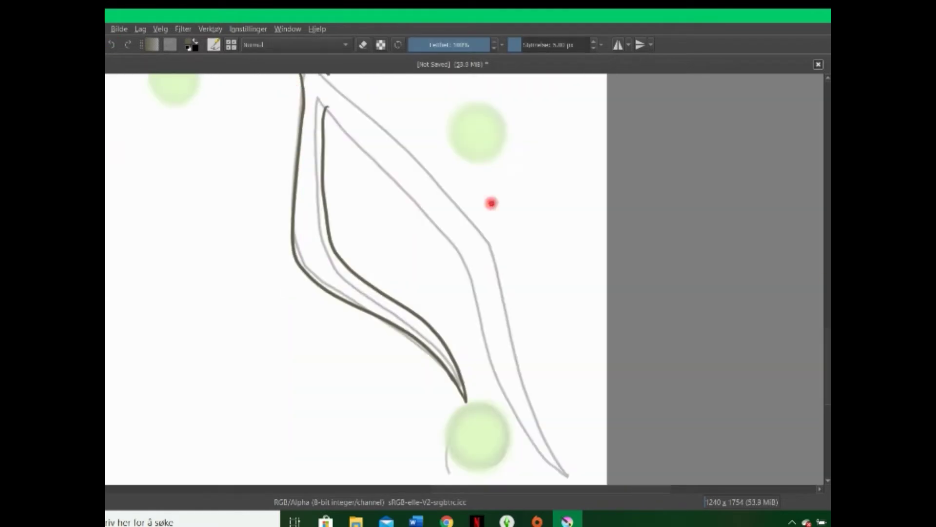
{"action": "left_click_drag", "start_coordinate": [335, 114], "coordinate": [574, 470]}
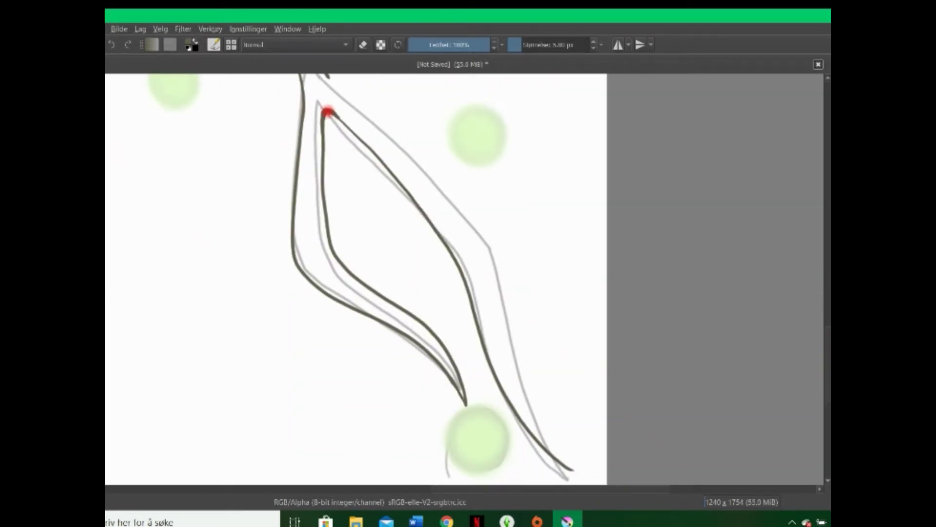
{"action": "key", "text": "e"}
{"action": "scroll", "coordinate": [827, 328], "scroll_direction": "up", "scroll_amount": 2}
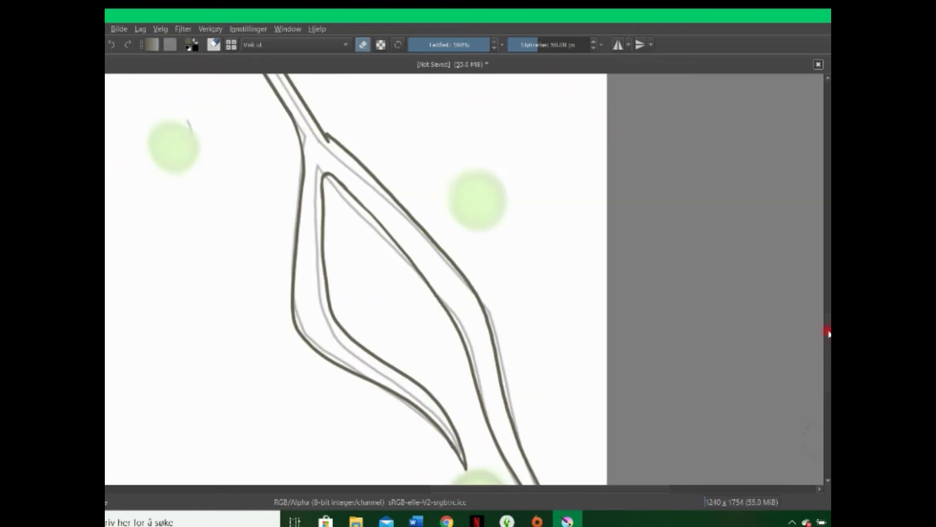
Erase the staff lines crossing the torso, then shrink the eraser to a fine size.
{"action": "key", "text": "e"}
{"action": "scroll", "coordinate": [386, 215], "scroll_direction": "down", "scroll_amount": 5}
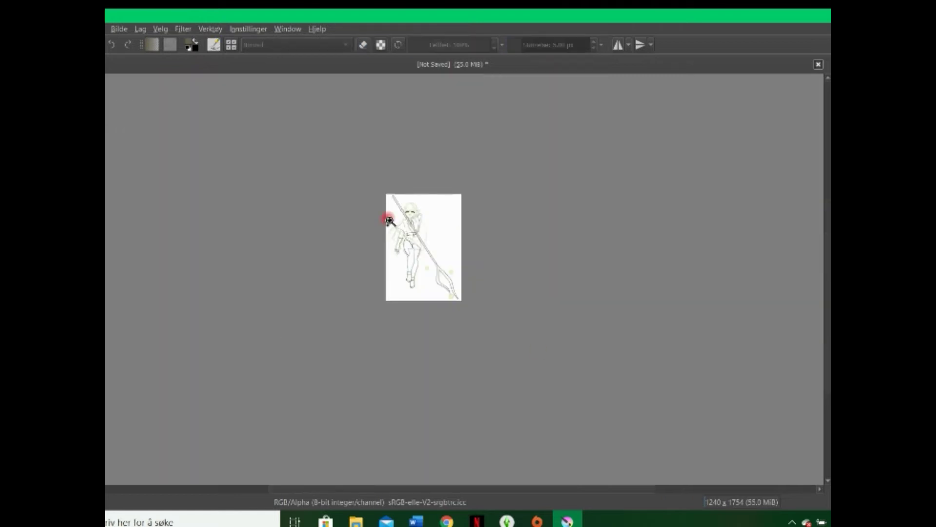
{"action": "scroll", "coordinate": [386, 215], "scroll_direction": "up", "scroll_amount": 3}
{"action": "key", "text": "e"}
{"action": "scroll", "coordinate": [184, 215], "scroll_direction": "up", "scroll_amount": 3}
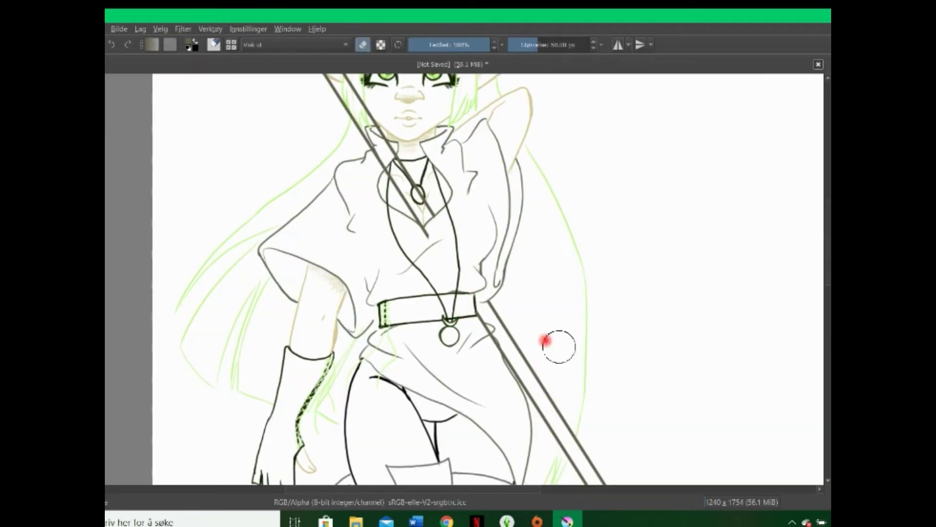
{"action": "left_click_drag", "start_coordinate": [434, 215], "coordinate": [376, 130]}
{"action": "scroll", "coordinate": [493, 360], "scroll_direction": "up", "scroll_amount": 2}
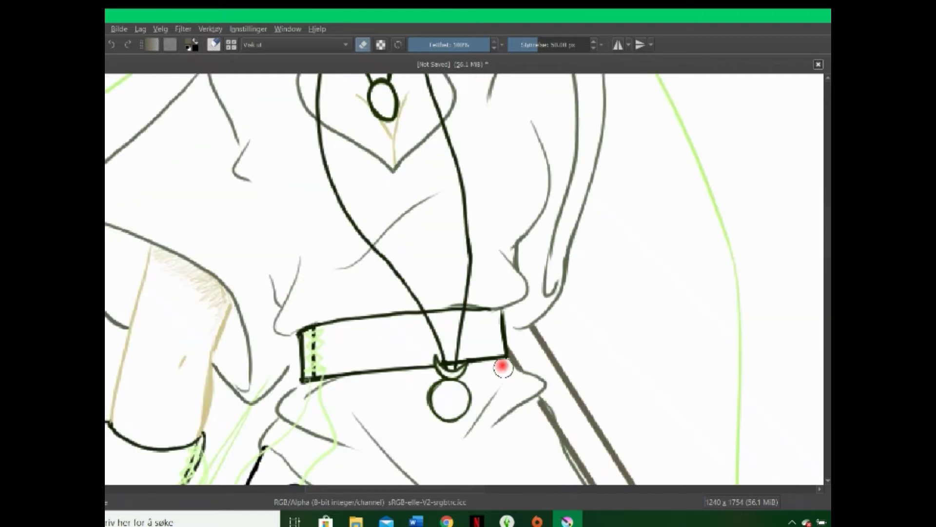
{"action": "scroll", "coordinate": [371, 268], "scroll_direction": "up", "scroll_amount": 5}
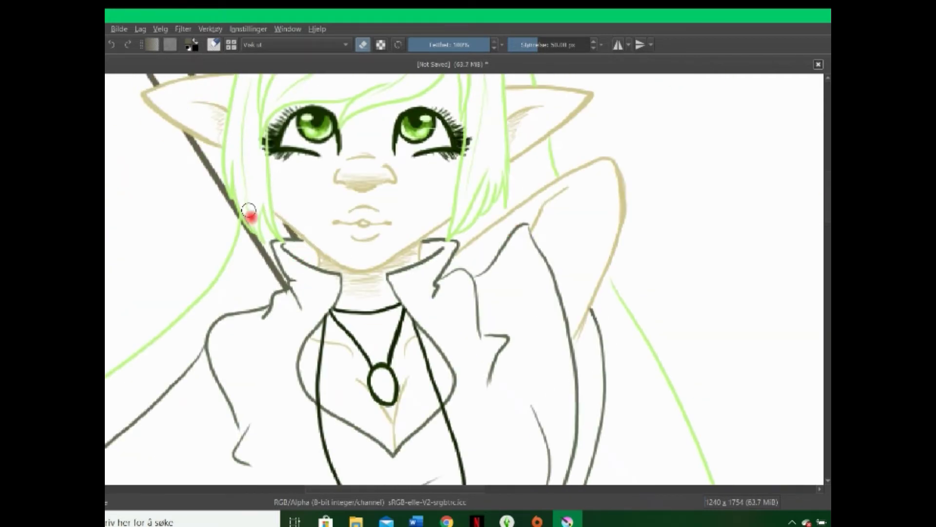
{"action": "left_click", "coordinate": [518, 43]}
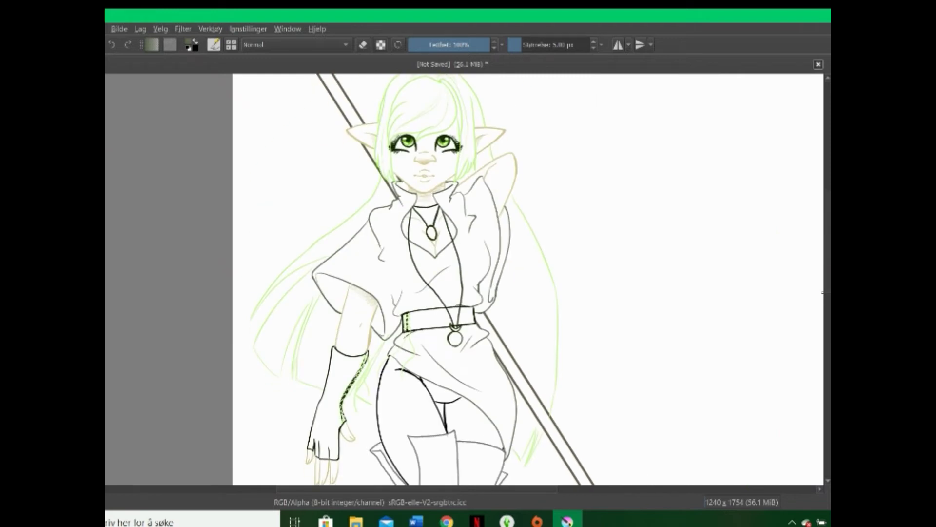
Paint the three dots dark green with a larger soft brush.
{"action": "key", "text": "slash"}
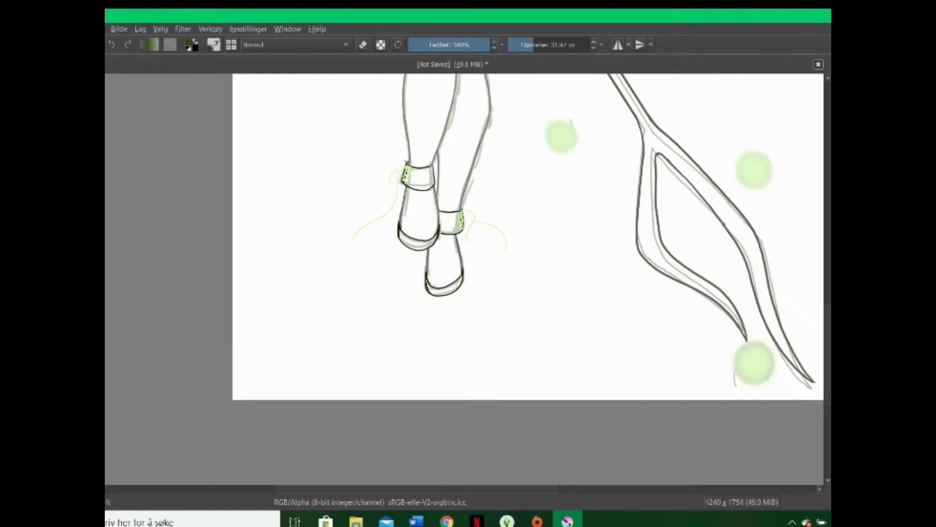
{"action": "left_click", "coordinate": [560, 136]}
{"action": "left_click", "coordinate": [753, 170]}
{"action": "mouse_move", "coordinate": [755, 363]}
{"action": "left_mouse_down"}
{"action": "mouse_move", "coordinate": [739, 362]}
{"action": "mouse_move", "coordinate": [769, 372]}
{"action": "left_mouse_up"}
Repaint the orbs in lighter green and add bright centres.
{"action": "left_click", "coordinate": [754, 171]}
{"action": "left_click", "coordinate": [560, 138]}
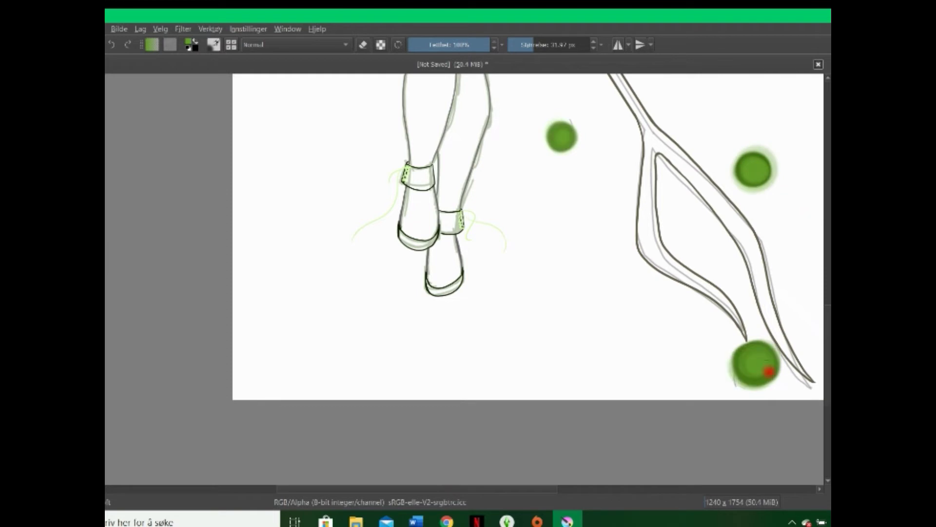
{"action": "left_click", "coordinate": [753, 169]}
{"action": "left_click", "coordinate": [562, 139]}
{"action": "left_click", "coordinate": [755, 364]}
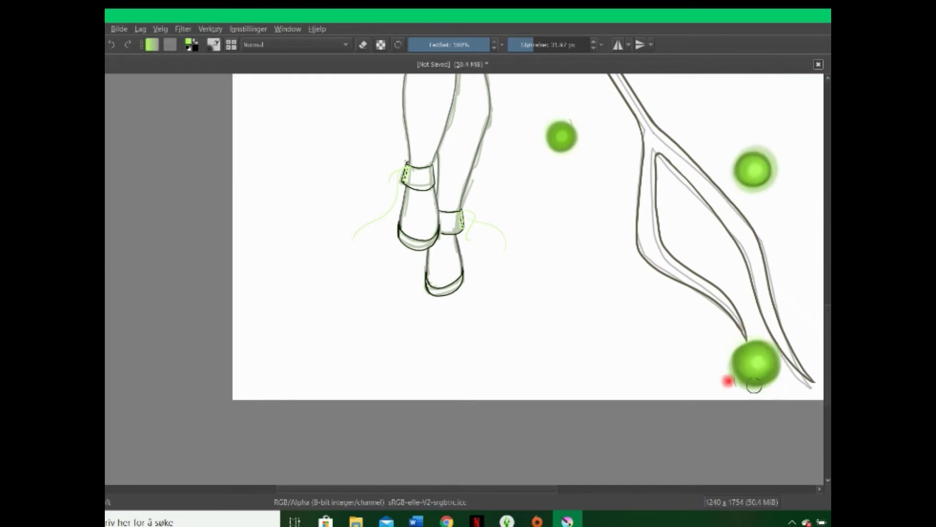
{"action": "left_click", "coordinate": [561, 138]}
{"action": "left_click", "coordinate": [756, 362]}
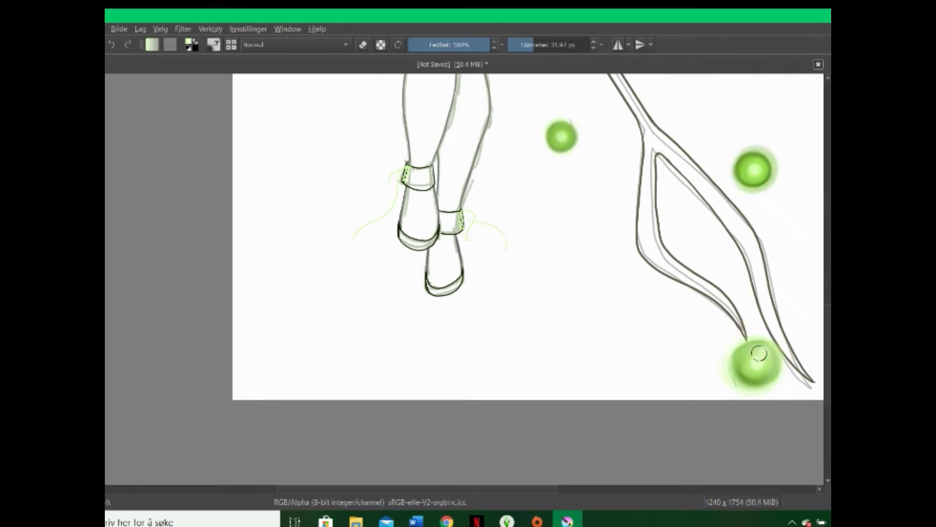
Show the whole page and apply the Glow filter to the orbs.
{"action": "key", "text": "2"}
{"action": "left_click", "coordinate": [183, 29]}
{"action": "left_click", "coordinate": [371, 97]}
Confirm the orbs' glow, undo a repeated glow, and paint tan skin over the face.
{"action": "left_click", "coordinate": [790, 469]}
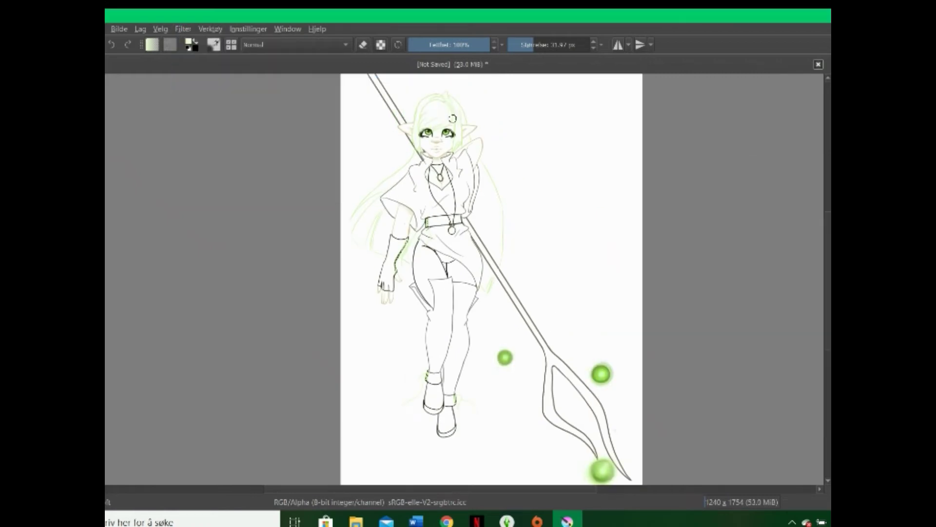
{"action": "left_click", "coordinate": [183, 28]}
{"action": "left_click", "coordinate": [209, 49]}
{"action": "left_click", "coordinate": [799, 424]}
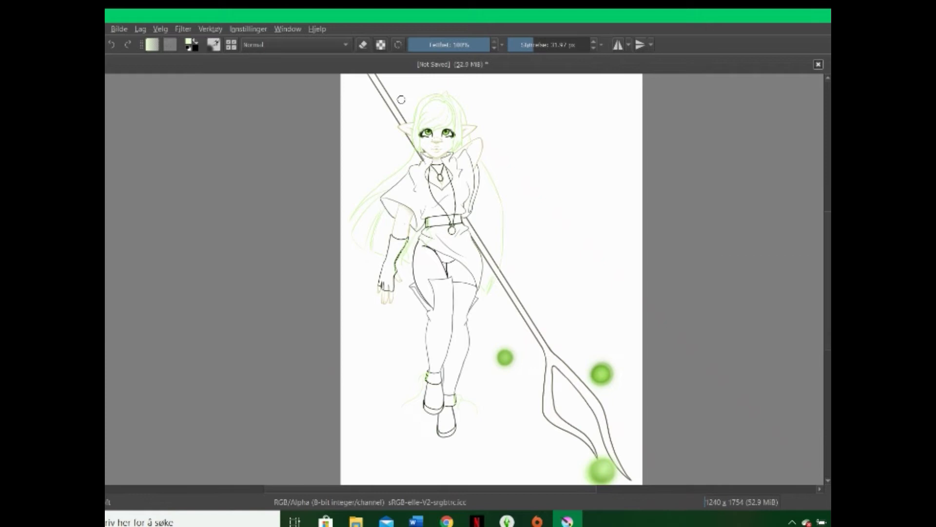
{"action": "left_click", "coordinate": [114, 45]}
{"action": "left_click_drag", "start_coordinate": [393, 94], "coordinate": [512, 236]}
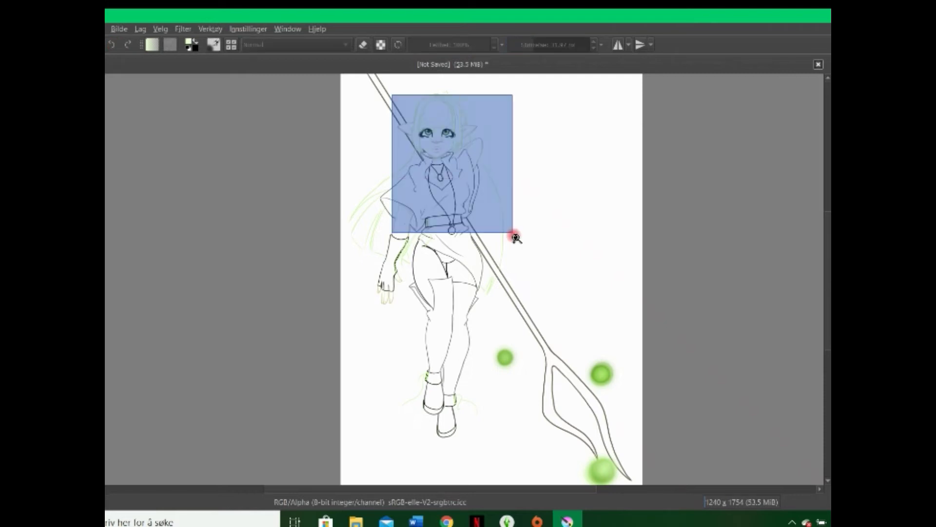
{"action": "mouse_move", "coordinate": [468, 346]}
{"action": "left_mouse_down"}
{"action": "mouse_move", "coordinate": [429, 380]}
{"action": "mouse_move", "coordinate": [510, 368]}
{"action": "mouse_move", "coordinate": [451, 274]}
{"action": "mouse_move", "coordinate": [399, 352]}
{"action": "mouse_move", "coordinate": [531, 367]}
{"action": "mouse_move", "coordinate": [566, 282]}
{"action": "mouse_move", "coordinate": [374, 341]}
{"action": "mouse_move", "coordinate": [369, 293]}
{"action": "mouse_move", "coordinate": [487, 271]}
{"action": "mouse_move", "coordinate": [481, 241]}
{"action": "mouse_move", "coordinate": [372, 283]}
{"action": "mouse_move", "coordinate": [431, 213]}
{"action": "mouse_move", "coordinate": [546, 205]}
{"action": "mouse_move", "coordinate": [579, 261]}
{"action": "mouse_move", "coordinate": [573, 282]}
{"action": "left_mouse_up"}
Paint skin tone into both ears, the neck and the gap beside the collar.
{"action": "left_click_drag", "start_coordinate": [647, 213], "coordinate": [688, 203]}
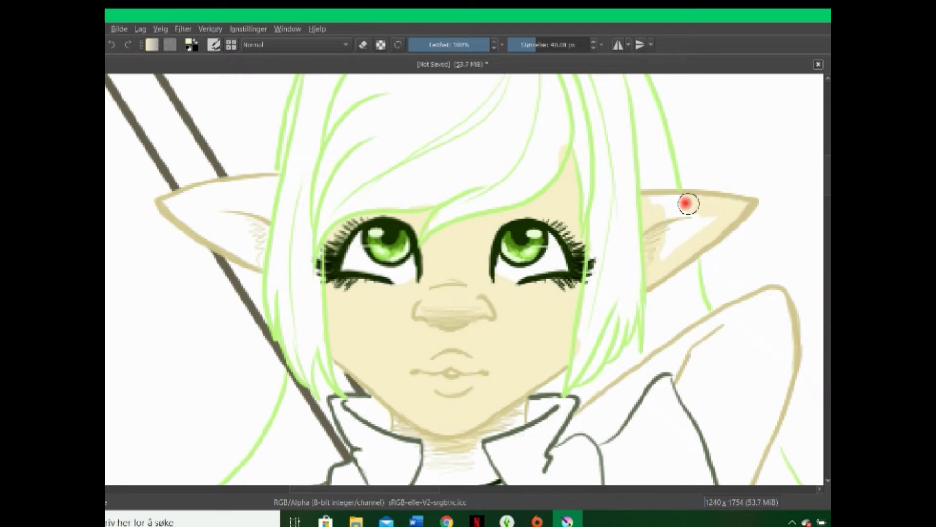
{"action": "mouse_move", "coordinate": [166, 202]}
{"action": "left_mouse_down"}
{"action": "mouse_move", "coordinate": [188, 209]}
{"action": "mouse_move", "coordinate": [271, 182]}
{"action": "mouse_move", "coordinate": [254, 214]}
{"action": "left_mouse_up"}
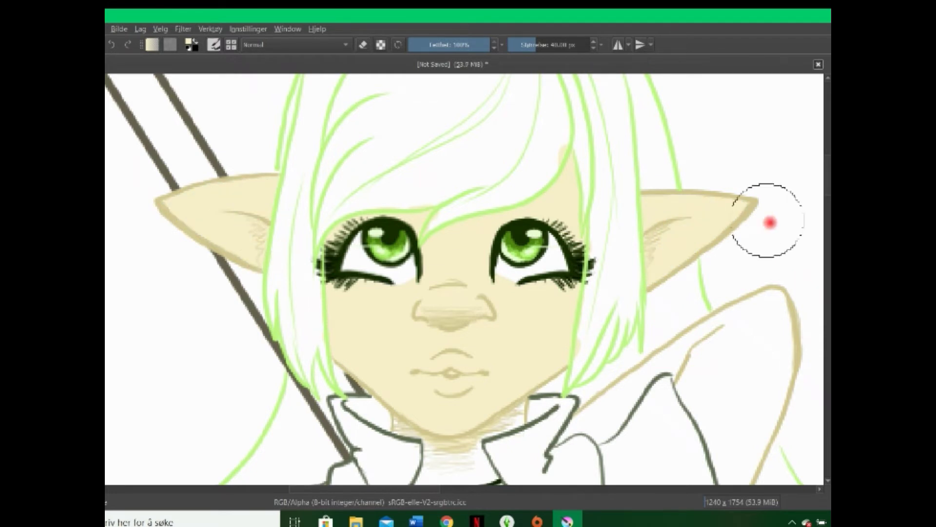
{"action": "scroll", "coordinate": [585, 219], "scroll_direction": "down", "scroll_amount": 5}
{"action": "mouse_move", "coordinate": [428, 219]}
{"action": "left_mouse_down"}
{"action": "mouse_move", "coordinate": [424, 334]}
{"action": "mouse_move", "coordinate": [479, 238]}
{"action": "left_mouse_up"}
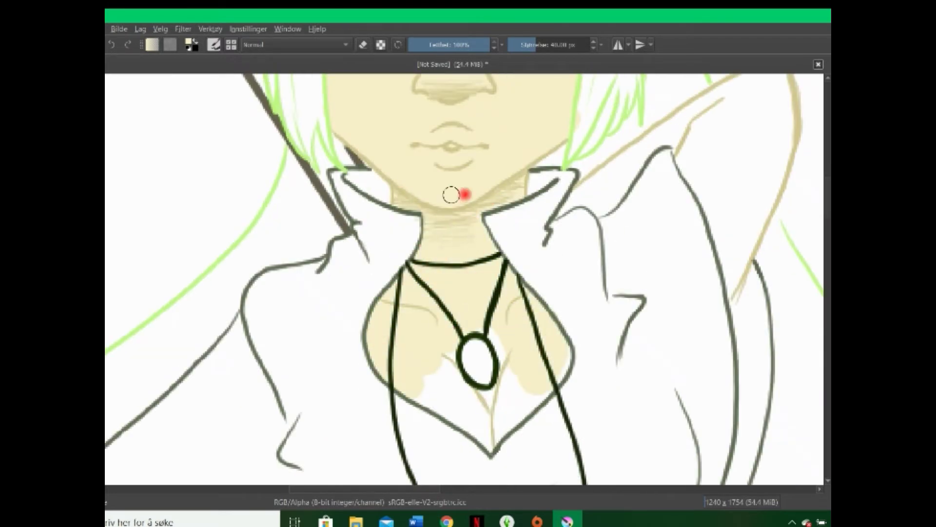
{"action": "mouse_move", "coordinate": [722, 122]}
{"action": "left_mouse_down"}
{"action": "mouse_move", "coordinate": [701, 149]}
{"action": "mouse_move", "coordinate": [730, 292]}
{"action": "mouse_move", "coordinate": [773, 86]}
{"action": "mouse_move", "coordinate": [800, 122]}
{"action": "left_mouse_up"}
{"action": "scroll", "coordinate": [778, 129], "scroll_direction": "up", "scroll_amount": 3}
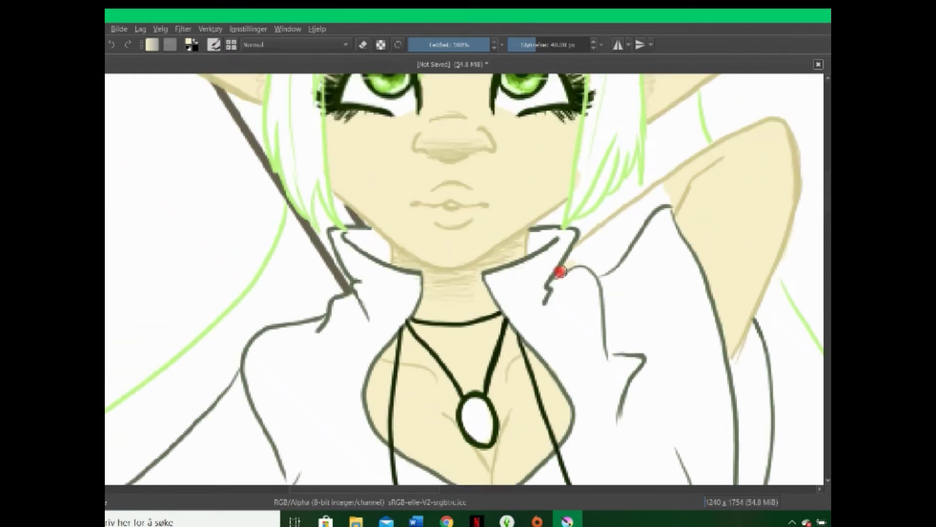
{"action": "left_click_drag", "start_coordinate": [560, 271], "coordinate": [577, 261]}
Erase overspill, then paint skin onto the left arm and middle finger.
{"action": "key", "text": "e"}
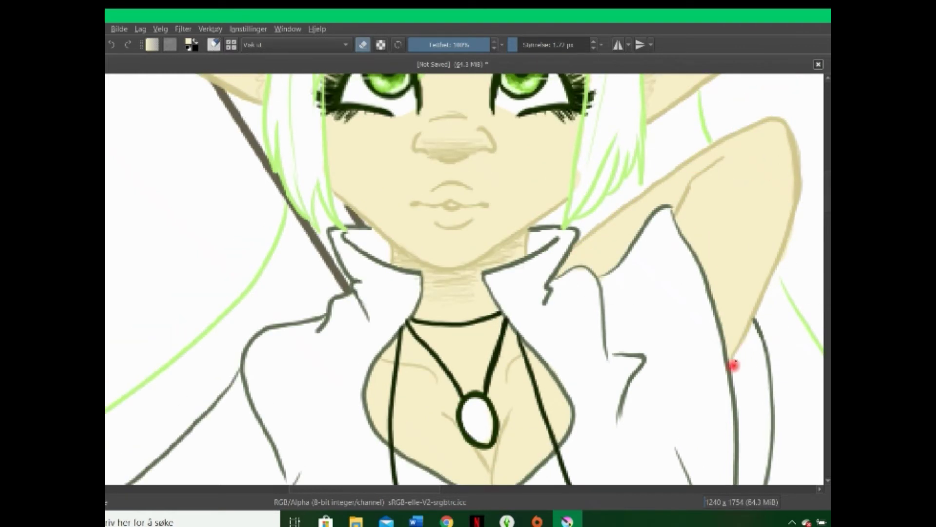
{"action": "key", "text": "e"}
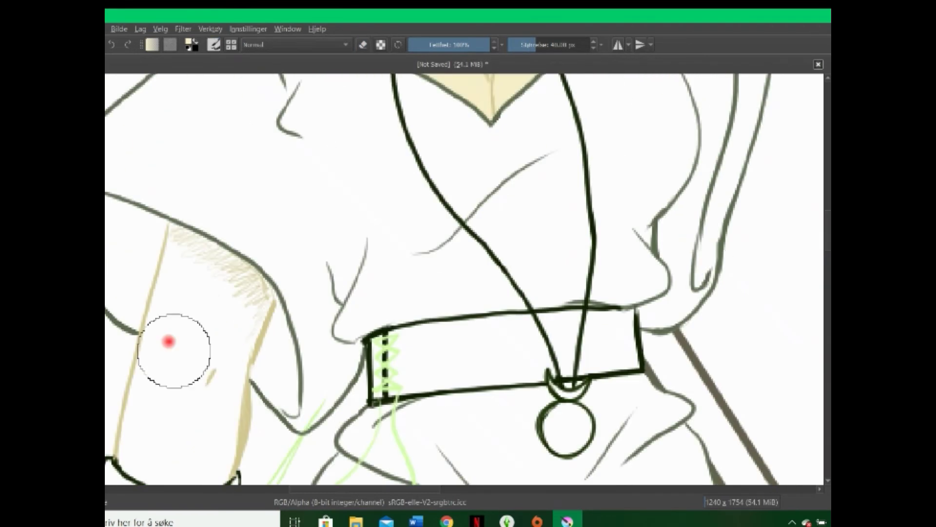
{"action": "mouse_move", "coordinate": [167, 334]}
{"action": "left_mouse_down"}
{"action": "mouse_move", "coordinate": [244, 293]}
{"action": "mouse_move", "coordinate": [254, 273]}
{"action": "left_mouse_up"}
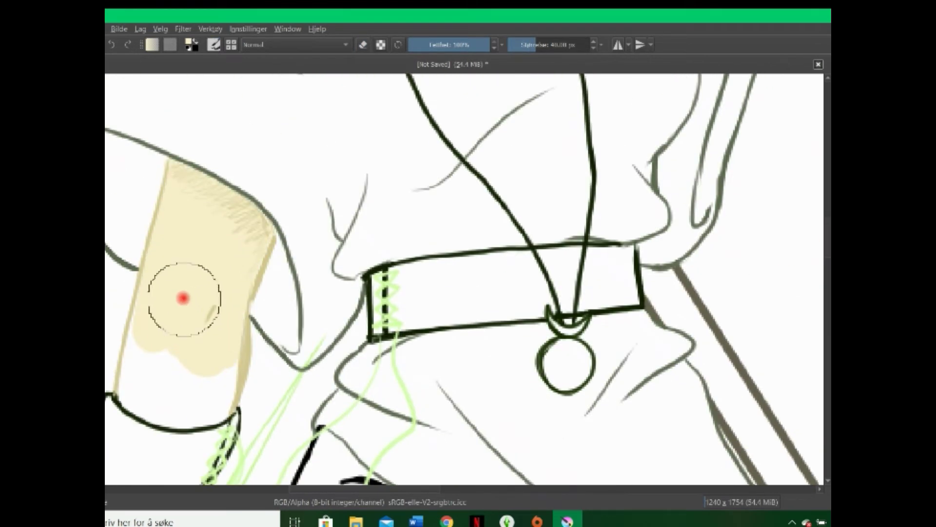
{"action": "mouse_move", "coordinate": [182, 297]}
{"action": "left_mouse_down"}
{"action": "mouse_move", "coordinate": [186, 418]}
{"action": "mouse_move", "coordinate": [148, 374]}
{"action": "left_mouse_up"}
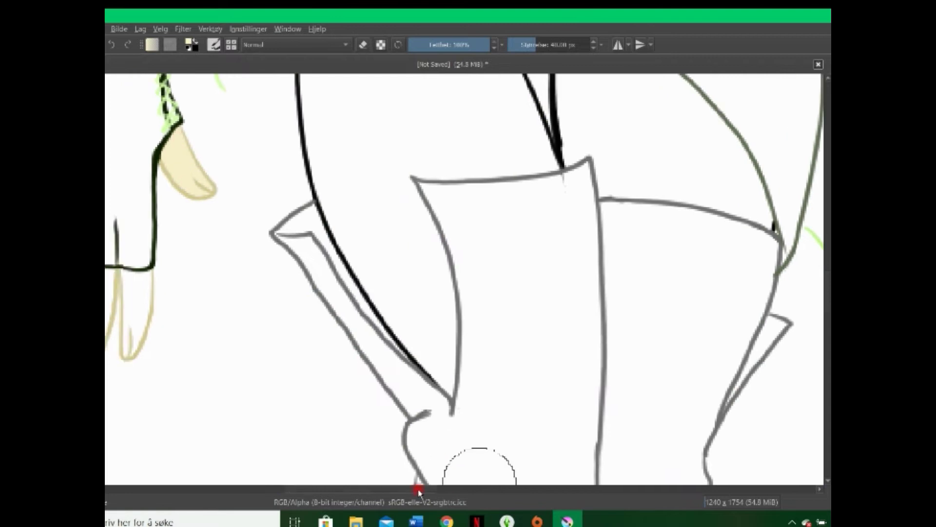
{"action": "left_click_drag", "start_coordinate": [397, 335], "coordinate": [403, 286]}
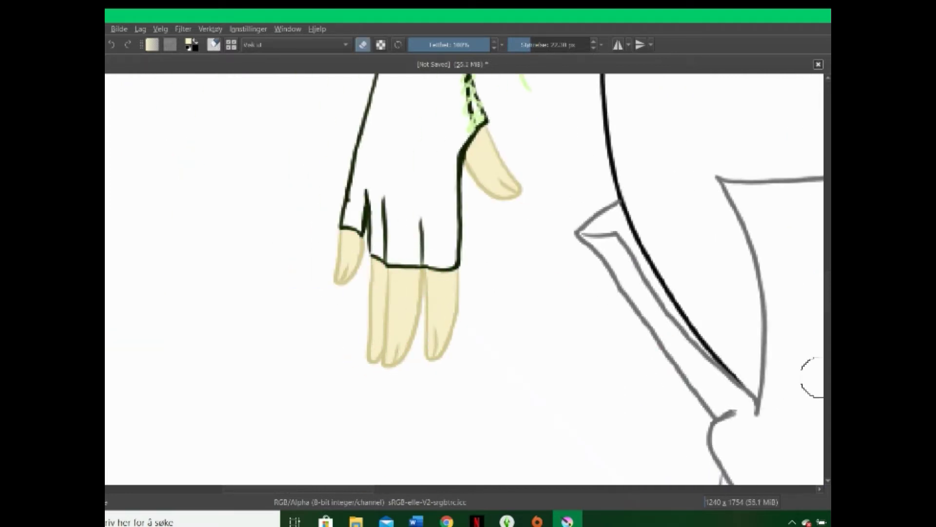
{"action": "key", "text": "e"}
{"action": "scroll", "coordinate": [810, 312], "scroll_direction": "up", "scroll_amount": 10}
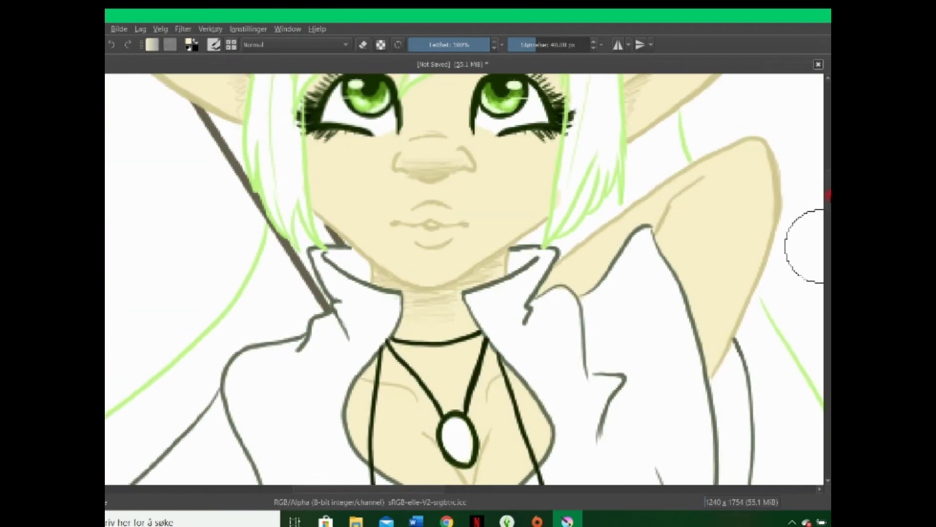
{"action": "scroll", "coordinate": [805, 246], "scroll_direction": "up", "scroll_amount": 3}
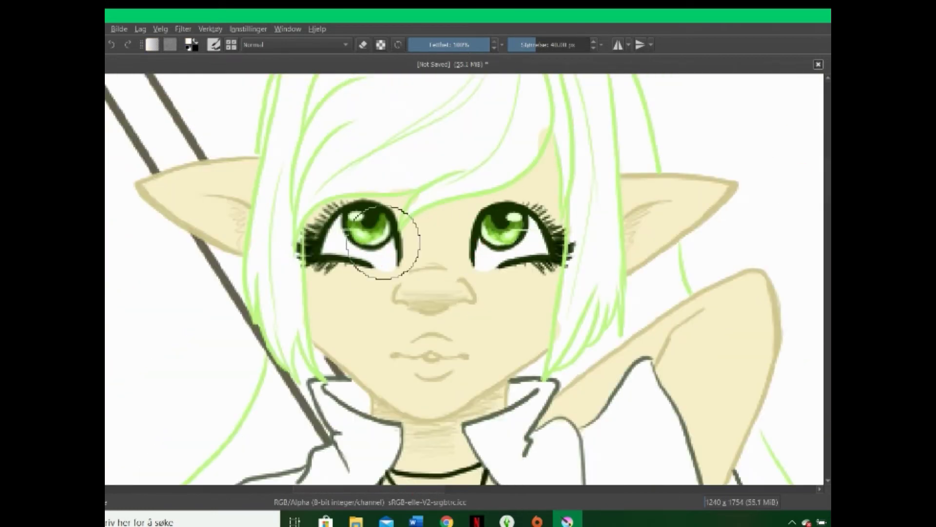
{"action": "scroll", "coordinate": [811, 209], "scroll_direction": "up", "scroll_amount": 1}
{"action": "mouse_move", "coordinate": [537, 156]}
{"action": "left_mouse_down"}
{"action": "mouse_move", "coordinate": [353, 133]}
{"action": "mouse_move", "coordinate": [520, 203]}
{"action": "mouse_move", "coordinate": [411, 260]}
{"action": "left_mouse_up"}
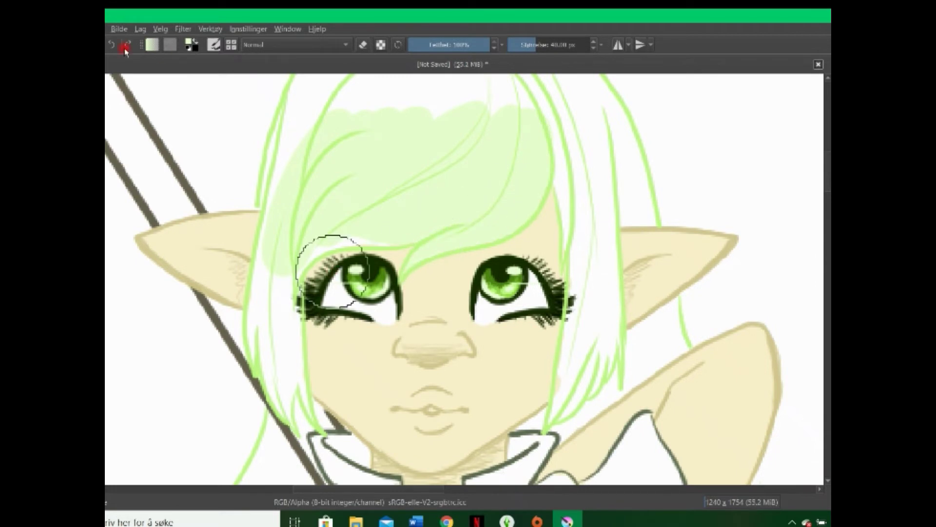
Tint the left hair strand and the top of the hair light green.
{"action": "left_click", "coordinate": [287, 280]}
{"action": "mouse_move", "coordinate": [298, 266]}
{"action": "left_mouse_down"}
{"action": "mouse_move", "coordinate": [257, 359]}
{"action": "mouse_move", "coordinate": [265, 348]}
{"action": "left_mouse_up"}
{"action": "scroll", "coordinate": [283, 147], "scroll_direction": "up", "scroll_amount": 5}
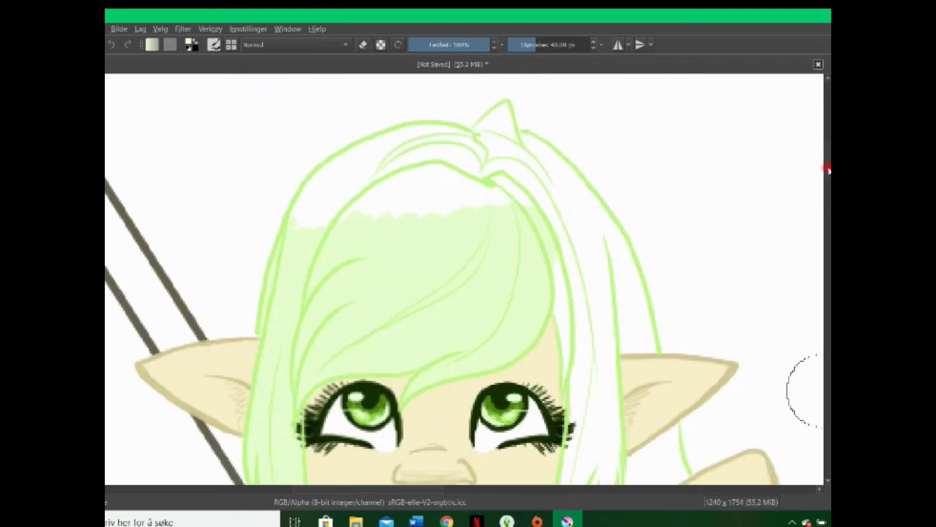
{"action": "left_click_drag", "start_coordinate": [507, 127], "coordinate": [493, 144]}
{"action": "mouse_move", "coordinate": [439, 156]}
{"action": "left_mouse_down"}
{"action": "mouse_move", "coordinate": [312, 217]}
{"action": "mouse_move", "coordinate": [571, 303]}
{"action": "mouse_move", "coordinate": [522, 161]}
{"action": "mouse_move", "coordinate": [563, 404]}
{"action": "mouse_move", "coordinate": [592, 280]}
{"action": "mouse_move", "coordinate": [573, 387]}
{"action": "left_mouse_up"}
{"action": "scroll", "coordinate": [563, 403], "scroll_direction": "down", "scroll_amount": 5}
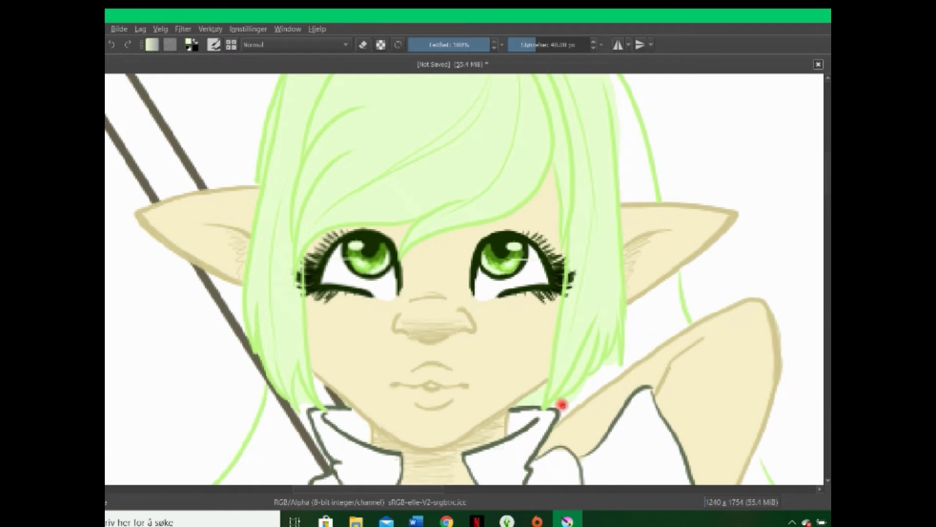
{"action": "scroll", "coordinate": [731, 236], "scroll_direction": "up", "scroll_amount": 3}
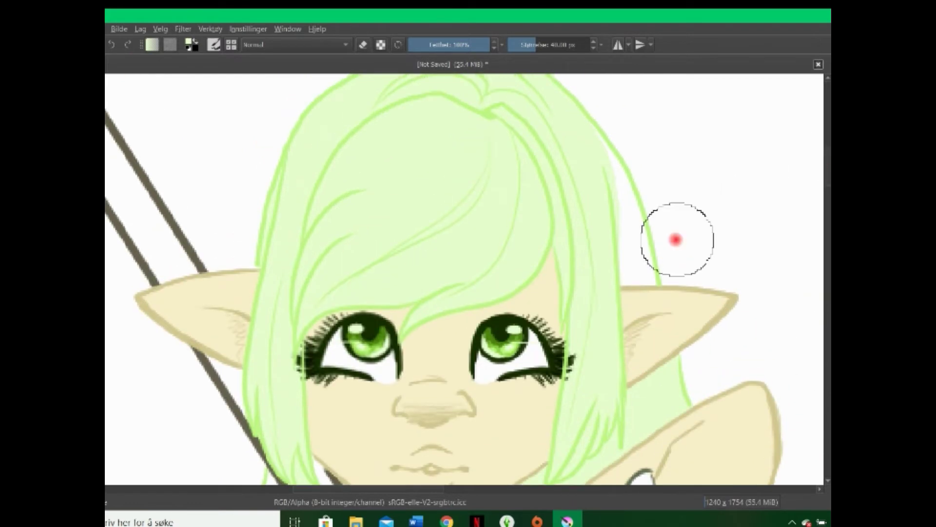
{"action": "scroll", "coordinate": [623, 259], "scroll_direction": "down", "scroll_amount": 10}
{"action": "scroll", "coordinate": [623, 258], "scroll_direction": "down", "scroll_amount": 5}
{"action": "scroll", "coordinate": [623, 259], "scroll_direction": "left", "scroll_amount": 8}
{"action": "scroll", "coordinate": [601, 188], "scroll_direction": "up", "scroll_amount": 3}
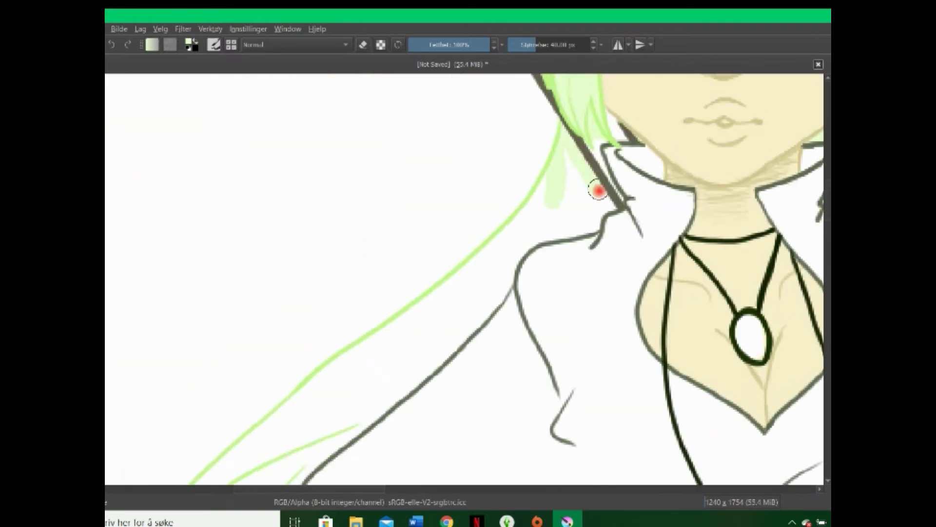
Brush light green down the long strands and between the cuffed arm and hair.
{"action": "mouse_move", "coordinate": [600, 188]}
{"action": "left_mouse_down"}
{"action": "mouse_move", "coordinate": [522, 224]}
{"action": "mouse_move", "coordinate": [495, 290]}
{"action": "mouse_move", "coordinate": [400, 353]}
{"action": "left_mouse_up"}
{"action": "scroll", "coordinate": [400, 353], "scroll_direction": "left", "scroll_amount": 3}
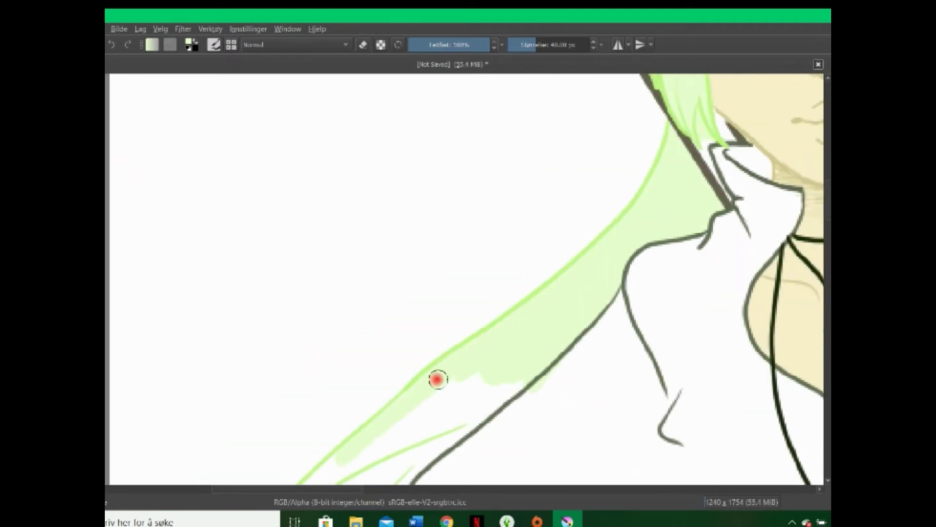
{"action": "left_click_drag", "start_coordinate": [437, 379], "coordinate": [424, 428]}
{"action": "scroll", "coordinate": [423, 428], "scroll_direction": "down", "scroll_amount": 8}
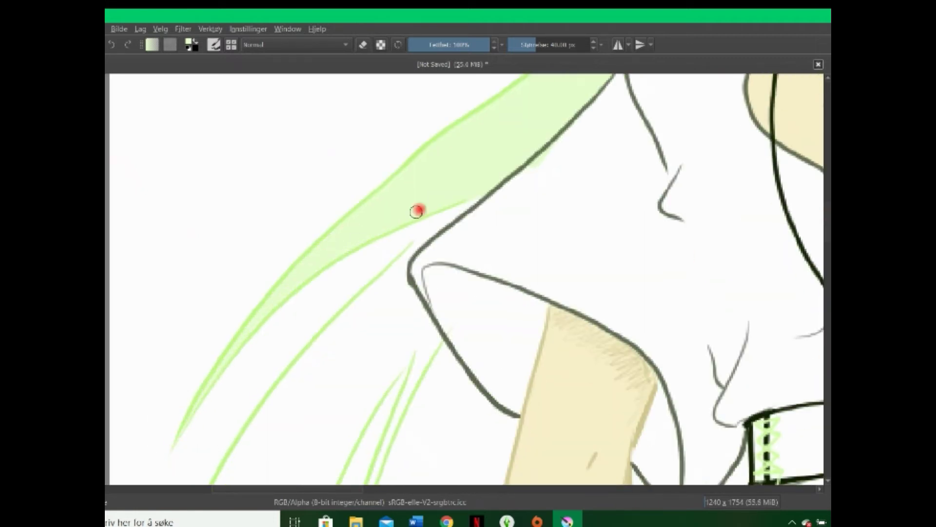
{"action": "left_click_drag", "start_coordinate": [358, 307], "coordinate": [403, 295]}
{"action": "scroll", "coordinate": [550, 291], "scroll_direction": "down", "scroll_amount": 7}
{"action": "mouse_move", "coordinate": [375, 211]}
{"action": "left_mouse_down"}
{"action": "mouse_move", "coordinate": [299, 320]}
{"action": "mouse_move", "coordinate": [299, 203]}
{"action": "mouse_move", "coordinate": [408, 151]}
{"action": "mouse_move", "coordinate": [244, 416]}
{"action": "left_mouse_up"}
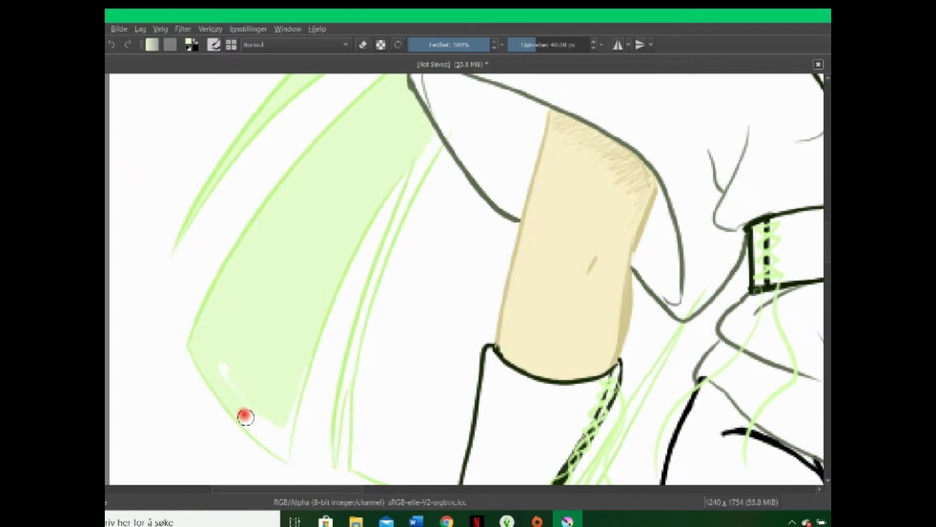
{"action": "mouse_move", "coordinate": [334, 461]}
{"action": "left_mouse_down"}
{"action": "mouse_move", "coordinate": [414, 206]}
{"action": "mouse_move", "coordinate": [489, 220]}
{"action": "mouse_move", "coordinate": [385, 404]}
{"action": "left_mouse_up"}
{"action": "scroll", "coordinate": [807, 289], "scroll_direction": "down", "scroll_amount": 4}
{"action": "left_click_drag", "start_coordinate": [445, 369], "coordinate": [399, 311]}
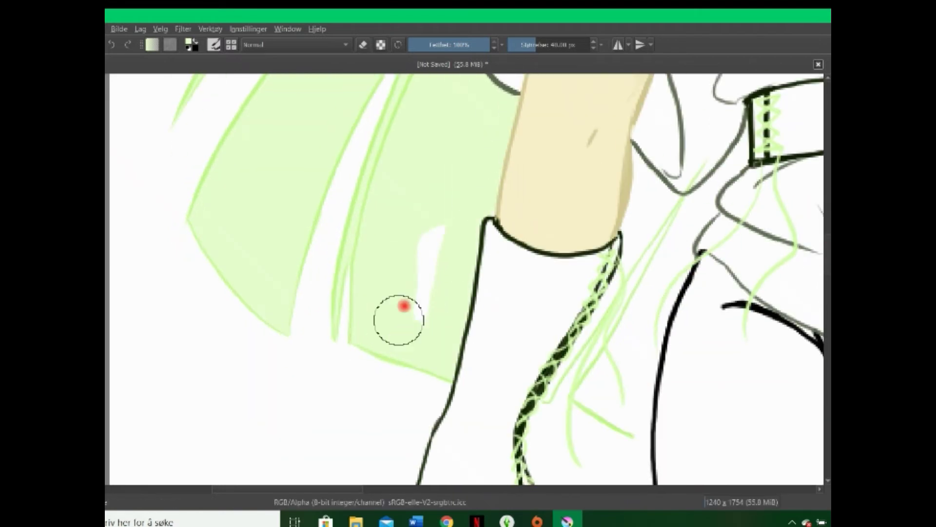
{"action": "left_click_drag", "start_coordinate": [633, 151], "coordinate": [668, 204]}
{"action": "mouse_move", "coordinate": [549, 389]}
{"action": "left_mouse_down"}
{"action": "mouse_move", "coordinate": [638, 194]}
{"action": "mouse_move", "coordinate": [721, 182]}
{"action": "mouse_move", "coordinate": [692, 245]}
{"action": "mouse_move", "coordinate": [591, 382]}
{"action": "left_mouse_up"}
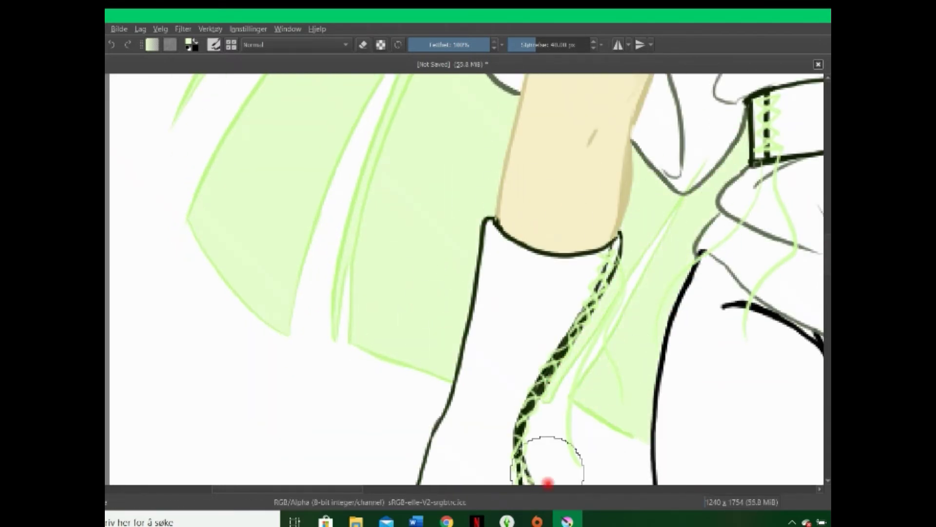
Wash light green into the hair beside the arm right up to its outline.
{"action": "scroll", "coordinate": [794, 238], "scroll_direction": "right", "scroll_amount": 10}
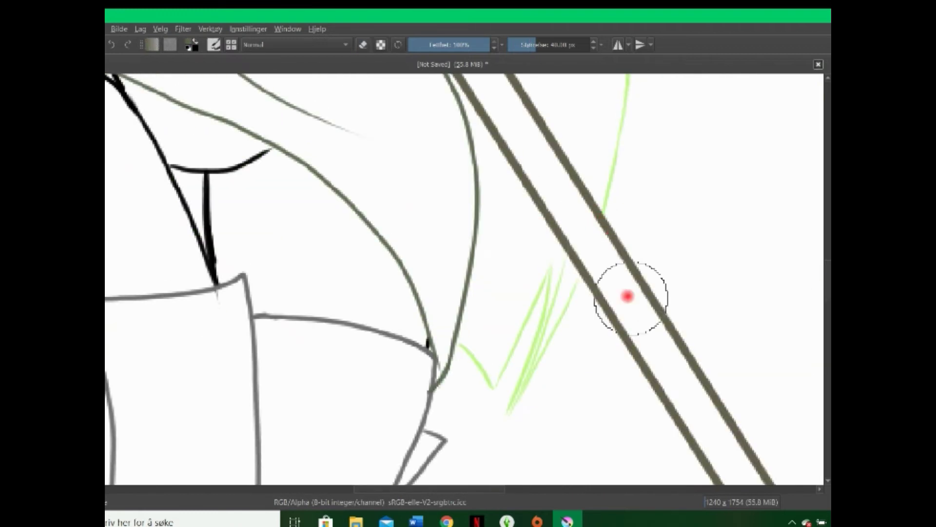
{"action": "left_click_drag", "start_coordinate": [501, 217], "coordinate": [470, 326]}
{"action": "left_click_drag", "start_coordinate": [493, 379], "coordinate": [503, 248]}
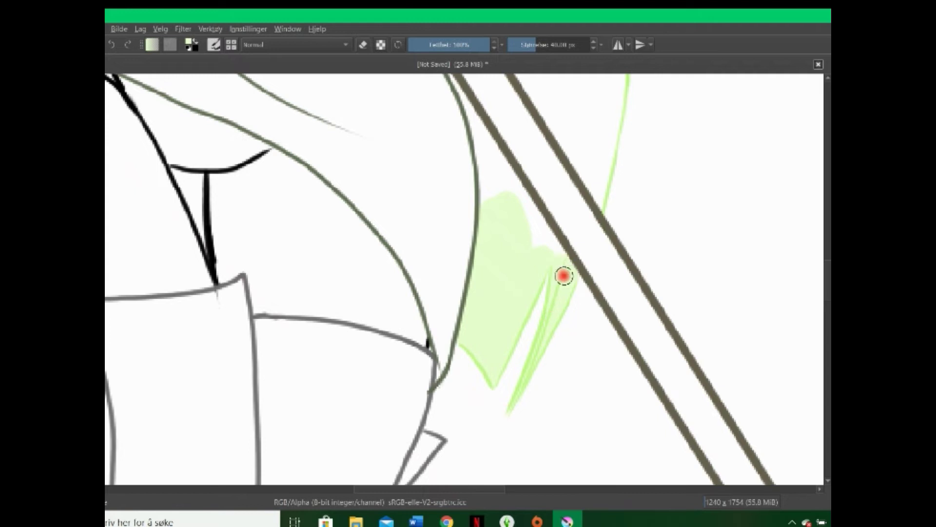
{"action": "scroll", "coordinate": [585, 367], "scroll_direction": "up", "scroll_amount": 3}
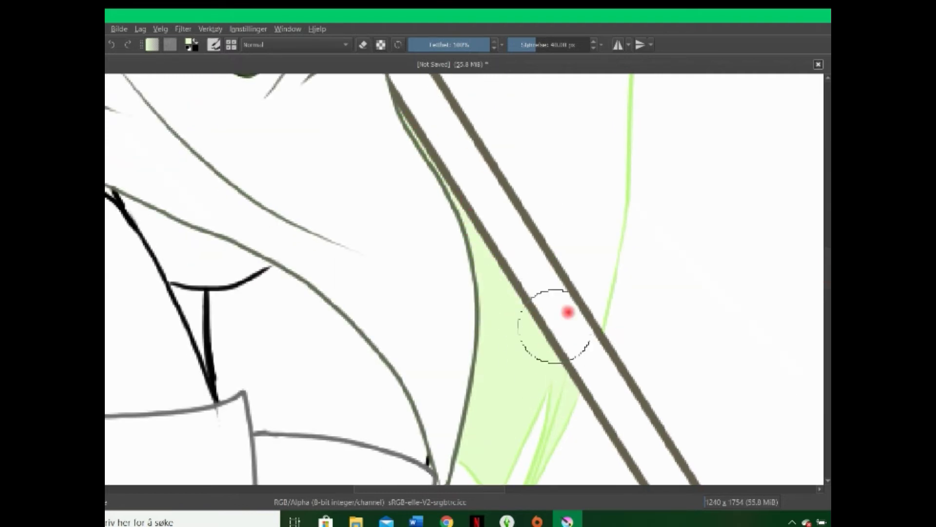
{"action": "mouse_move", "coordinate": [566, 311]}
{"action": "left_mouse_down"}
{"action": "mouse_move", "coordinate": [587, 294]}
{"action": "mouse_move", "coordinate": [567, 236]}
{"action": "left_mouse_up"}
{"action": "scroll", "coordinate": [376, 118], "scroll_direction": "up", "scroll_amount": 5}
{"action": "mouse_move", "coordinate": [376, 119]}
{"action": "left_mouse_down"}
{"action": "mouse_move", "coordinate": [541, 355]}
{"action": "mouse_move", "coordinate": [554, 274]}
{"action": "left_mouse_up"}
{"action": "mouse_move", "coordinate": [594, 302]}
{"action": "left_mouse_down"}
{"action": "mouse_move", "coordinate": [633, 329]}
{"action": "mouse_move", "coordinate": [569, 248]}
{"action": "mouse_move", "coordinate": [608, 169]}
{"action": "mouse_move", "coordinate": [416, 115]}
{"action": "left_mouse_up"}
{"action": "scroll", "coordinate": [827, 229], "scroll_direction": "up", "scroll_amount": 5}
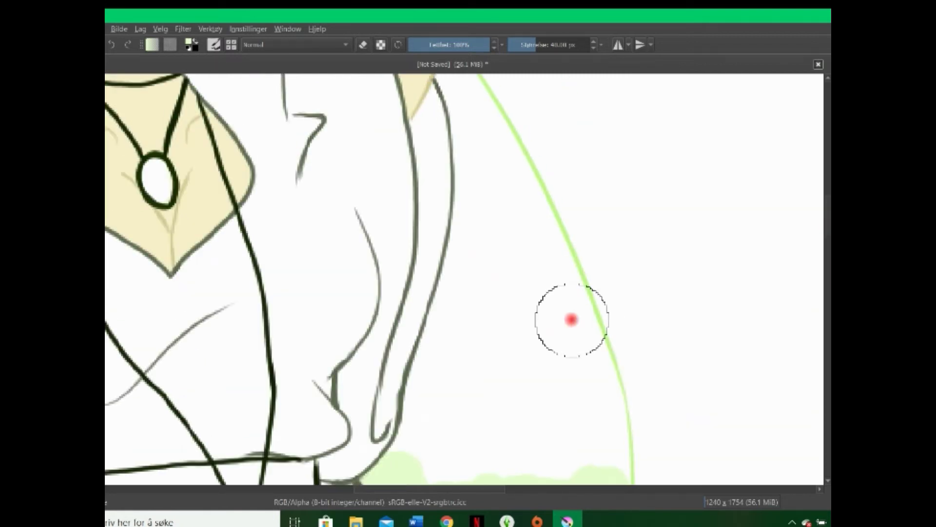
{"action": "mouse_move", "coordinate": [571, 318]}
{"action": "left_mouse_down"}
{"action": "mouse_move", "coordinate": [466, 316]}
{"action": "mouse_move", "coordinate": [425, 405]}
{"action": "mouse_move", "coordinate": [556, 329]}
{"action": "left_mouse_up"}
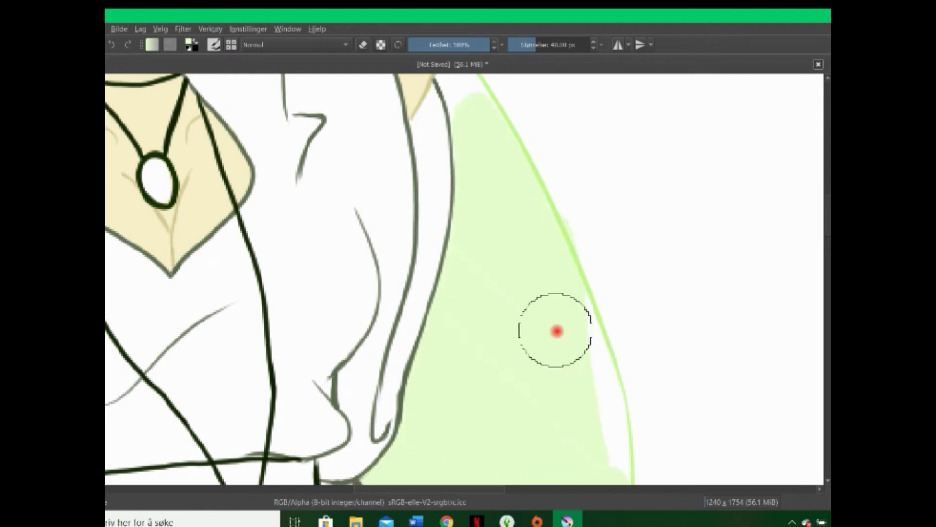
Switch to the eraser and tidy the hair's light-green edge.
{"action": "key", "text": "e"}
{"action": "key", "text": "e"}
{"action": "scroll", "coordinate": [590, 258], "scroll_direction": "down", "scroll_amount": 5}
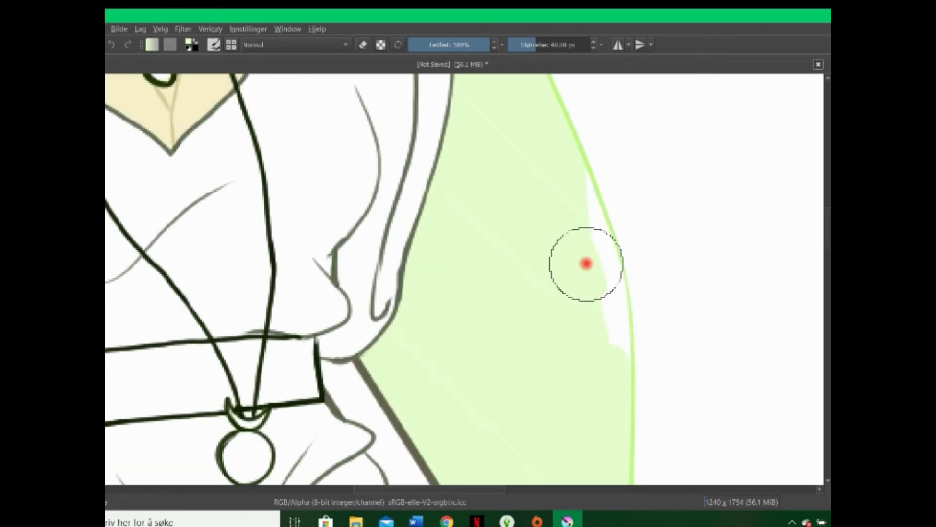
{"action": "mouse_move", "coordinate": [586, 264]}
{"action": "left_mouse_down"}
{"action": "mouse_move", "coordinate": [621, 363]}
{"action": "mouse_move", "coordinate": [606, 255]}
{"action": "left_mouse_up"}
{"action": "scroll", "coordinate": [453, 258], "scroll_direction": "up", "scroll_amount": 5}
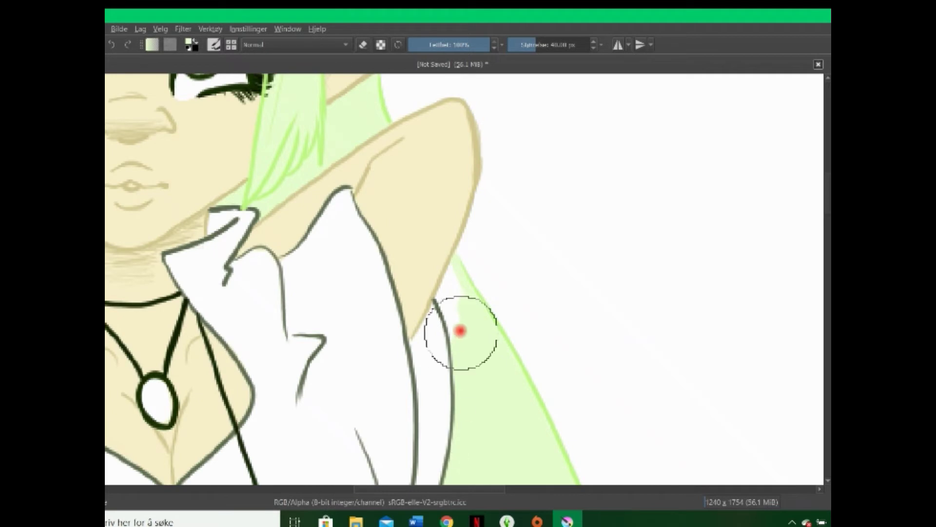
{"action": "scroll", "coordinate": [555, 445], "scroll_direction": "up", "scroll_amount": 5}
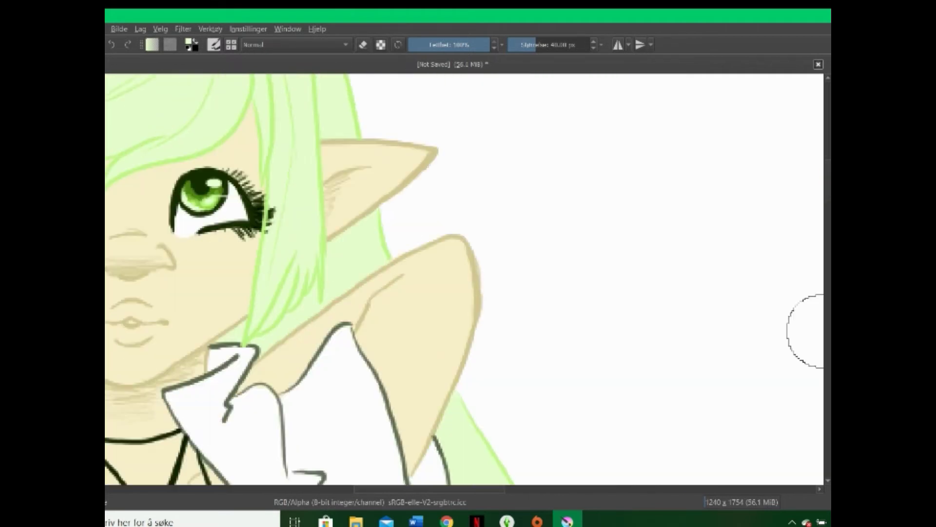
{"action": "scroll", "coordinate": [556, 341], "scroll_direction": "left", "scroll_amount": 5}
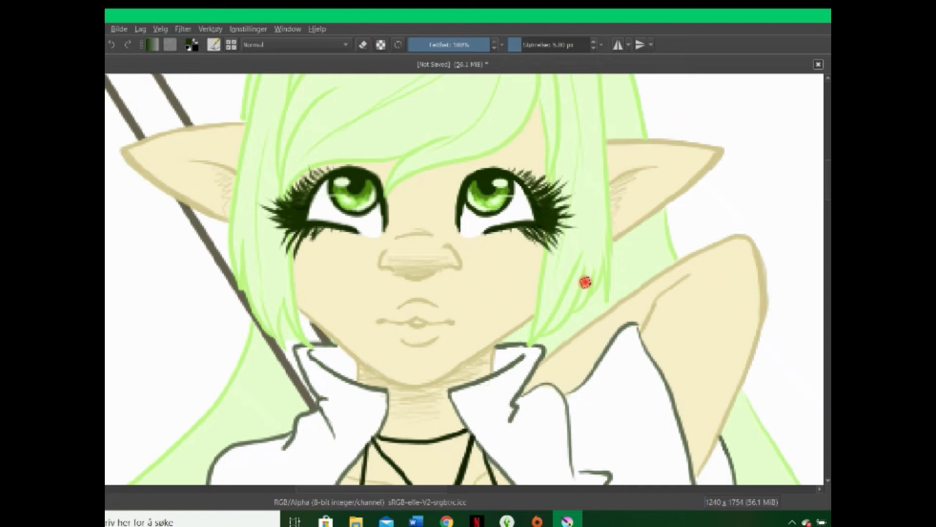
Undo the stray green hair stroke and draw a green eyebrow above the right eye.
{"action": "scroll", "coordinate": [819, 205], "scroll_direction": "down", "scroll_amount": 3}
{"action": "scroll", "coordinate": [820, 205], "scroll_direction": "down", "scroll_amount": 1}
{"action": "scroll", "coordinate": [824, 195], "scroll_direction": "up", "scroll_amount": 4}
{"action": "scroll", "coordinate": [751, 159], "scroll_direction": "up", "scroll_amount": 1}
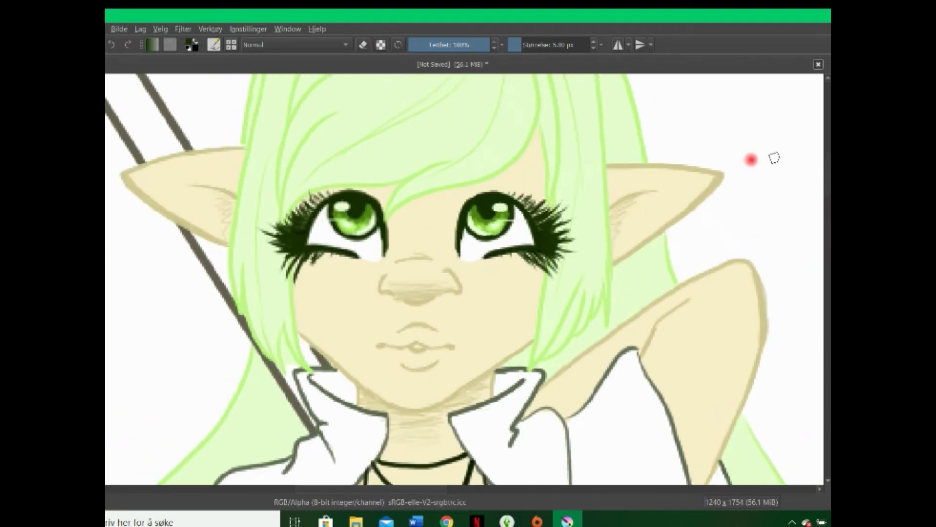
{"action": "key", "text": "ctrl+z"}
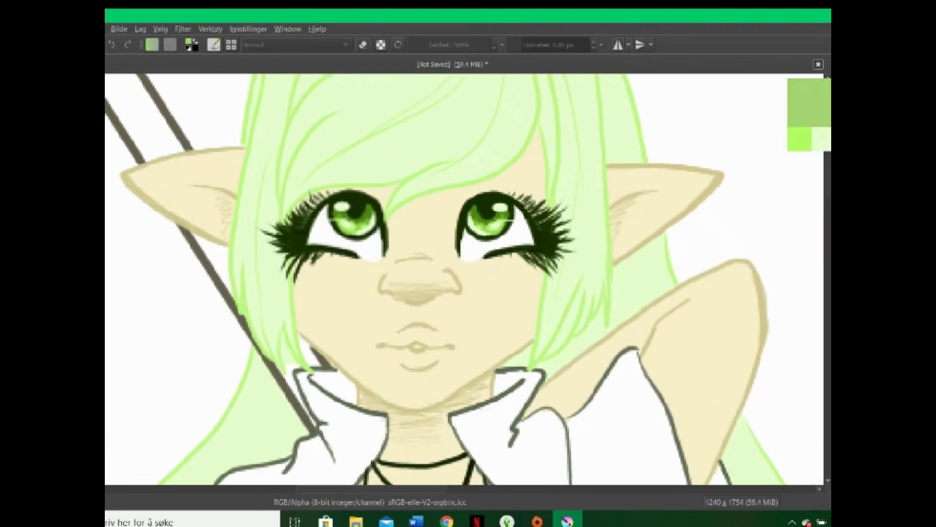
{"action": "left_click_drag", "start_coordinate": [538, 164], "coordinate": [497, 135]}
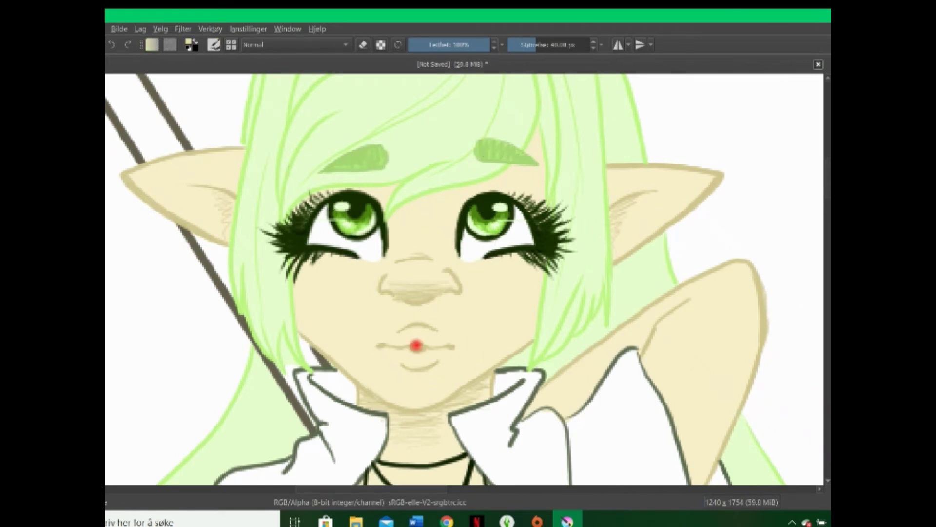
Paint the shirt's chest and right shoulder dark green, undoing a stray stroke.
{"action": "scroll", "coordinate": [828, 205], "scroll_direction": "down", "scroll_amount": 5}
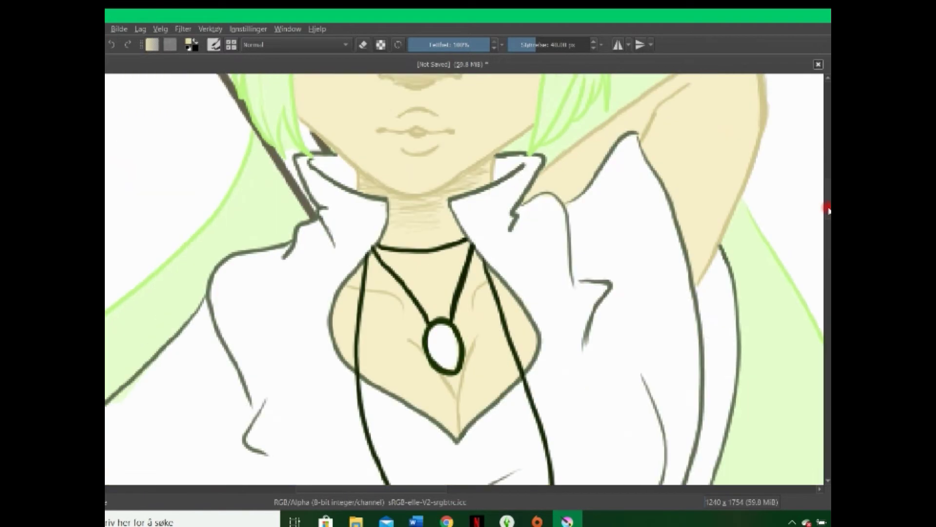
{"action": "key", "text": "plus"}
{"action": "scroll", "coordinate": [828, 254], "scroll_direction": "down", "scroll_amount": 5}
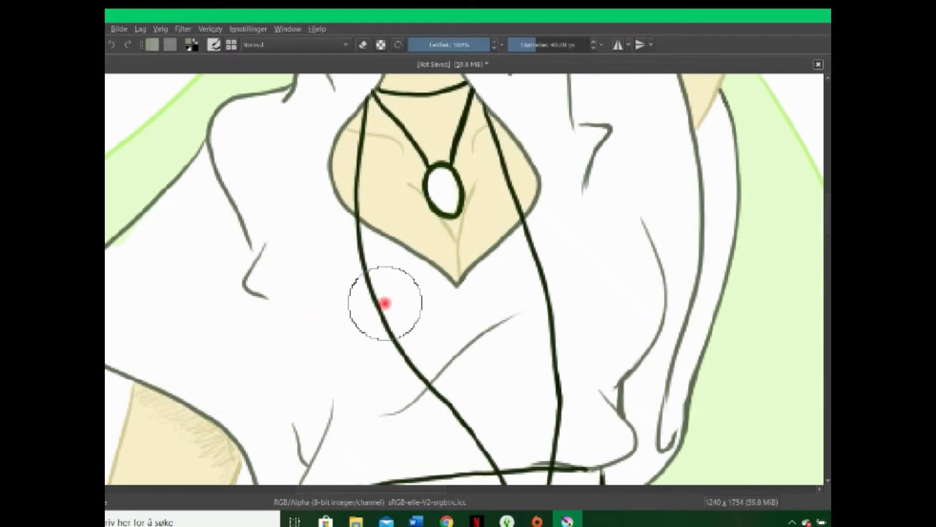
{"action": "mouse_move", "coordinate": [387, 303]}
{"action": "left_mouse_down"}
{"action": "mouse_move", "coordinate": [463, 335]}
{"action": "mouse_move", "coordinate": [464, 291]}
{"action": "mouse_move", "coordinate": [505, 323]}
{"action": "mouse_move", "coordinate": [634, 203]}
{"action": "mouse_move", "coordinate": [372, 356]}
{"action": "mouse_move", "coordinate": [307, 296]}
{"action": "mouse_move", "coordinate": [438, 303]}
{"action": "left_mouse_up"}
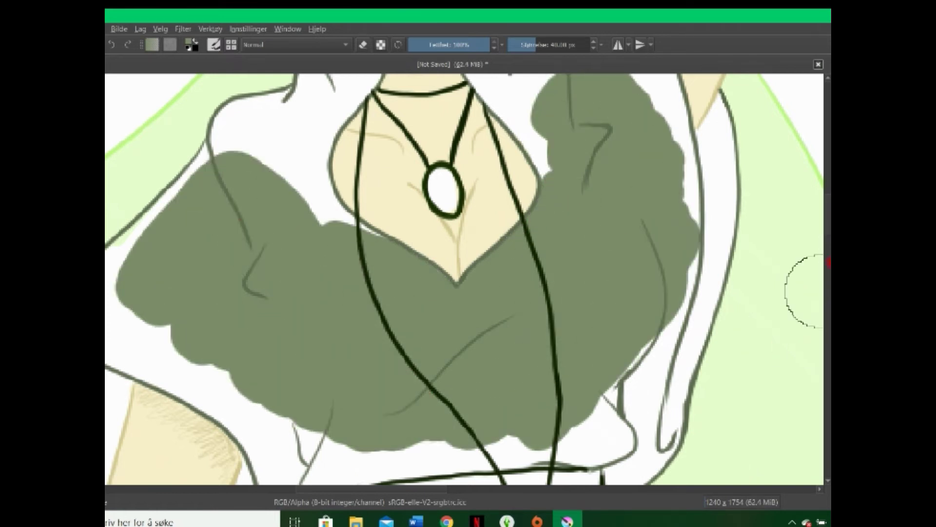
{"action": "scroll", "coordinate": [828, 263], "scroll_direction": "up", "scroll_amount": 4}
{"action": "mouse_move", "coordinate": [464, 146]}
{"action": "left_mouse_down"}
{"action": "mouse_move", "coordinate": [497, 203]}
{"action": "mouse_move", "coordinate": [550, 178]}
{"action": "mouse_move", "coordinate": [634, 455]}
{"action": "left_mouse_up"}
{"action": "key", "text": "ctrl+z"}
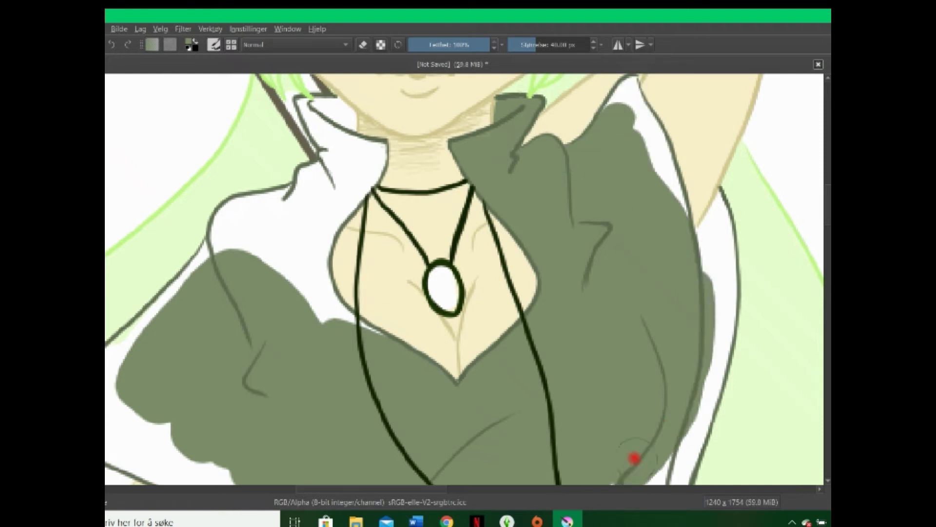
{"action": "key", "text": "ctrl+z"}
{"action": "mouse_move", "coordinate": [625, 126]}
{"action": "left_mouse_down"}
{"action": "mouse_move", "coordinate": [579, 151]}
{"action": "mouse_move", "coordinate": [658, 203]}
{"action": "mouse_move", "coordinate": [634, 109]}
{"action": "left_mouse_up"}
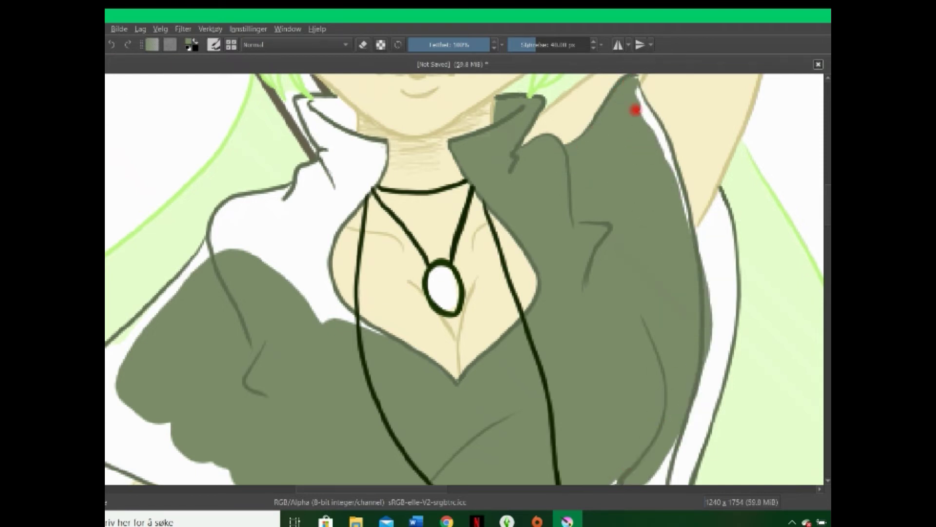
Paint the left shoulder and collar dark green and fill the shirt's white gaps.
{"action": "scroll", "coordinate": [812, 223], "scroll_direction": "up", "scroll_amount": 2}
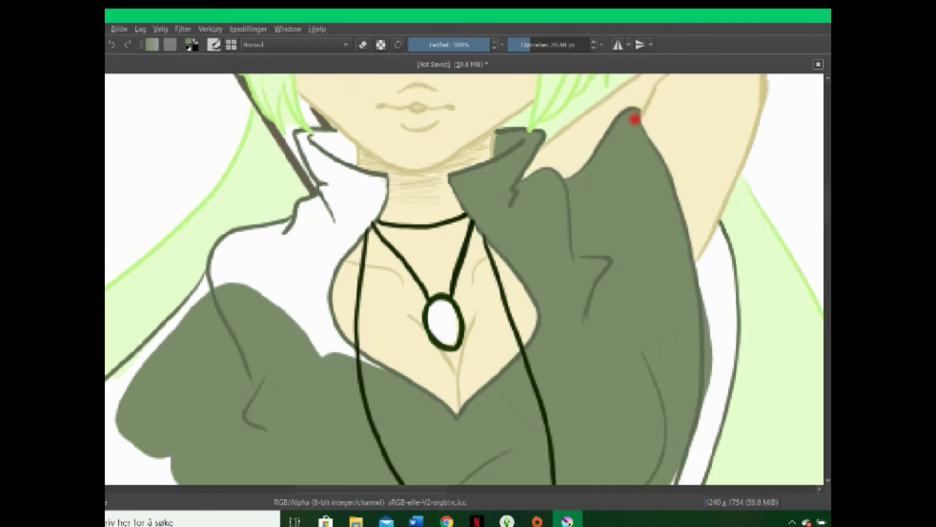
{"action": "mouse_move", "coordinate": [381, 187]}
{"action": "left_mouse_down"}
{"action": "mouse_move", "coordinate": [220, 259]}
{"action": "mouse_move", "coordinate": [309, 234]}
{"action": "mouse_move", "coordinate": [305, 209]}
{"action": "left_mouse_up"}
{"action": "left_click_drag", "start_coordinate": [345, 144], "coordinate": [351, 156]}
{"action": "left_click_drag", "start_coordinate": [324, 273], "coordinate": [351, 351]}
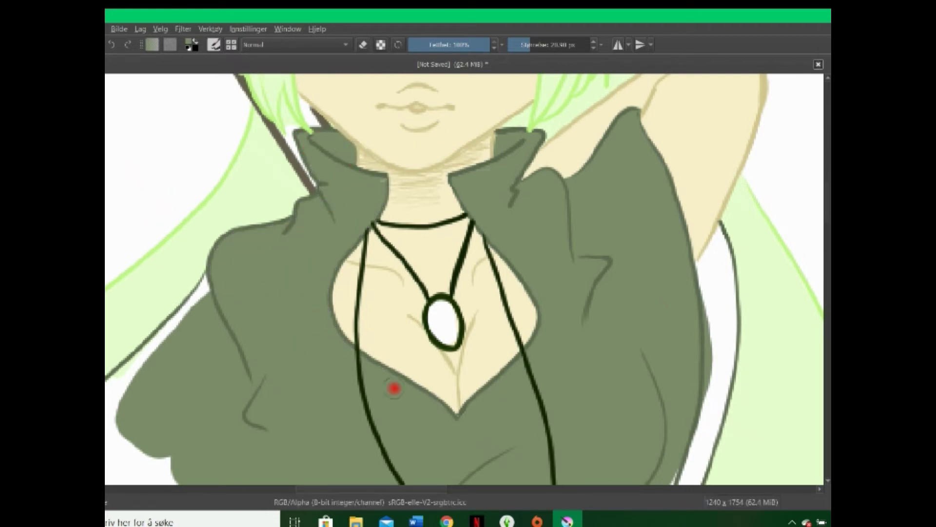
{"action": "left_click_drag", "start_coordinate": [700, 278], "coordinate": [711, 253]}
{"action": "scroll", "coordinate": [727, 259], "scroll_direction": "down", "scroll_amount": 10}
{"action": "mouse_move", "coordinate": [468, 405]}
{"action": "left_mouse_down"}
{"action": "mouse_move", "coordinate": [579, 351]}
{"action": "mouse_move", "coordinate": [334, 397]}
{"action": "left_mouse_up"}
{"action": "mouse_move", "coordinate": [716, 176]}
{"action": "left_mouse_down"}
{"action": "mouse_move", "coordinate": [647, 403]}
{"action": "mouse_move", "coordinate": [722, 149]}
{"action": "left_mouse_up"}
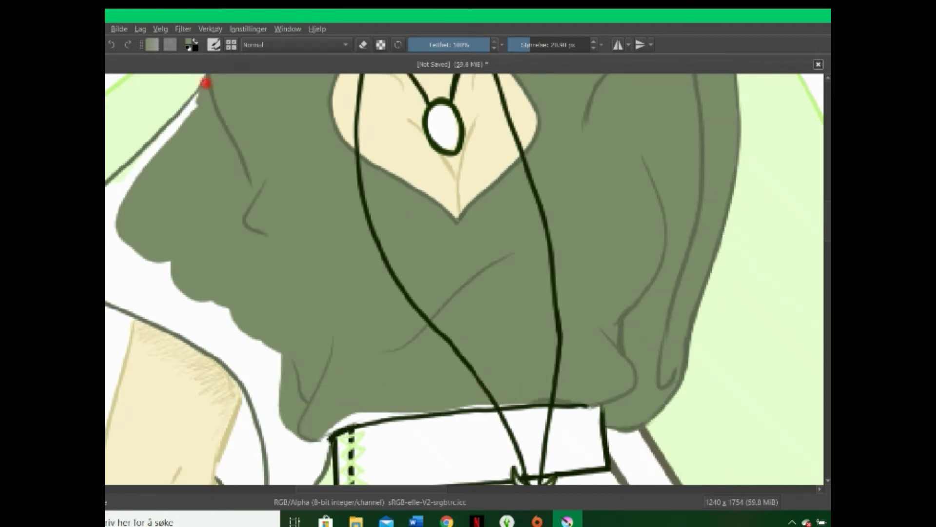
{"action": "left_click_drag", "start_coordinate": [206, 83], "coordinate": [117, 213]}
{"action": "left_click_drag", "start_coordinate": [312, 439], "coordinate": [621, 387]}
{"action": "scroll", "coordinate": [621, 387], "scroll_direction": "down", "scroll_amount": 7}
{"action": "mouse_move", "coordinate": [271, 328]}
{"action": "left_mouse_down"}
{"action": "mouse_move", "coordinate": [266, 262]}
{"action": "mouse_move", "coordinate": [261, 302]}
{"action": "mouse_move", "coordinate": [125, 146]}
{"action": "mouse_move", "coordinate": [147, 122]}
{"action": "left_mouse_up"}
{"action": "scroll", "coordinate": [299, 239], "scroll_direction": "up", "scroll_amount": 5}
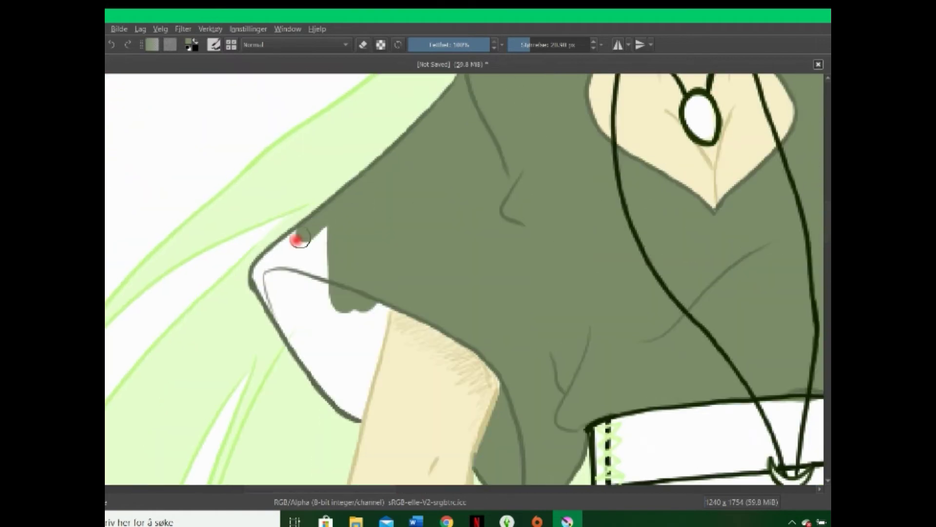
{"action": "mouse_move", "coordinate": [298, 239]}
{"action": "left_mouse_down"}
{"action": "mouse_move", "coordinate": [353, 203]}
{"action": "mouse_move", "coordinate": [276, 308]}
{"action": "mouse_move", "coordinate": [379, 317]}
{"action": "mouse_move", "coordinate": [405, 416]}
{"action": "left_mouse_up"}
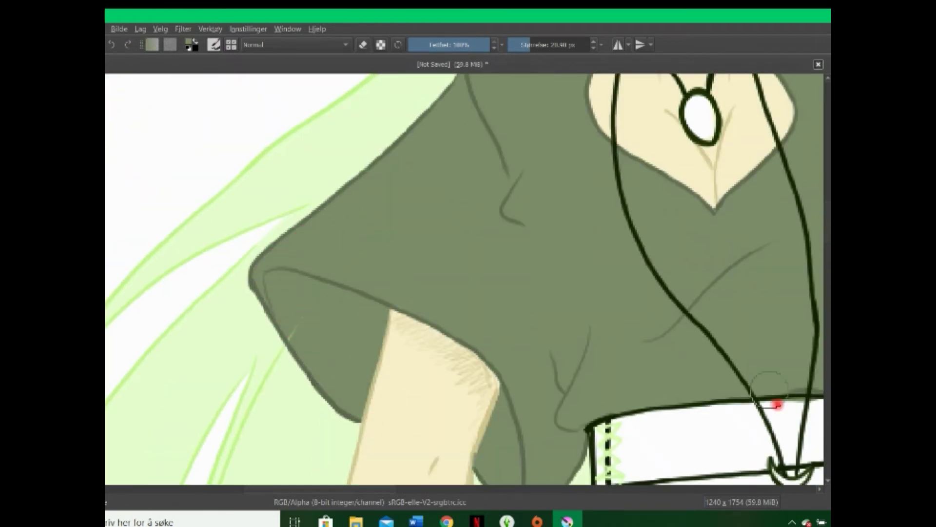
Extend the green cape from below the collar down over the shirt to its right edge.
{"action": "scroll", "coordinate": [795, 219], "scroll_direction": "right", "scroll_amount": 5}
{"action": "scroll", "coordinate": [465, 253], "scroll_direction": "down", "scroll_amount": 5}
{"action": "mouse_move", "coordinate": [497, 225]}
{"action": "left_mouse_down"}
{"action": "mouse_move", "coordinate": [464, 253]}
{"action": "mouse_move", "coordinate": [272, 157]}
{"action": "mouse_move", "coordinate": [522, 134]}
{"action": "mouse_move", "coordinate": [341, 177]}
{"action": "left_mouse_up"}
{"action": "mouse_move", "coordinate": [224, 206]}
{"action": "left_mouse_down"}
{"action": "mouse_move", "coordinate": [245, 257]}
{"action": "mouse_move", "coordinate": [217, 197]}
{"action": "left_mouse_up"}
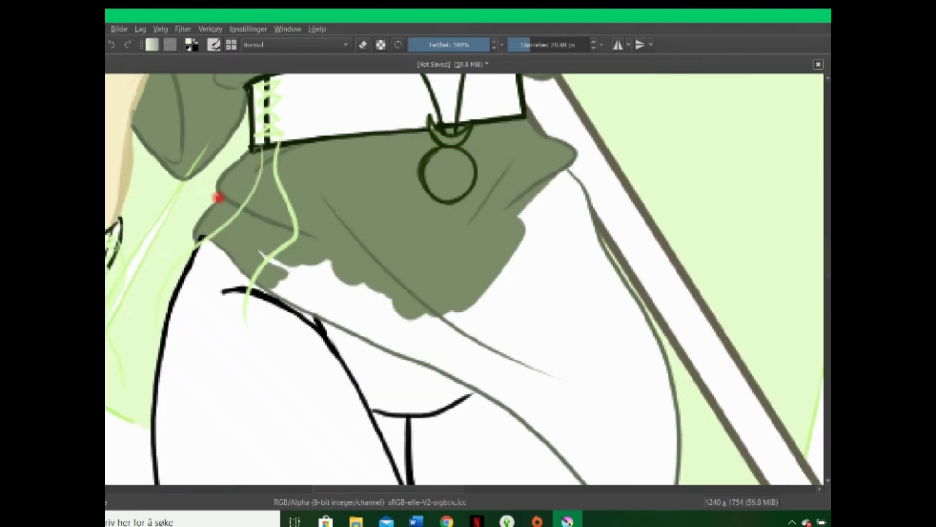
{"action": "mouse_move", "coordinate": [499, 257]}
{"action": "left_mouse_down"}
{"action": "mouse_move", "coordinate": [548, 418]}
{"action": "mouse_move", "coordinate": [570, 213]}
{"action": "mouse_move", "coordinate": [541, 397]}
{"action": "left_mouse_up"}
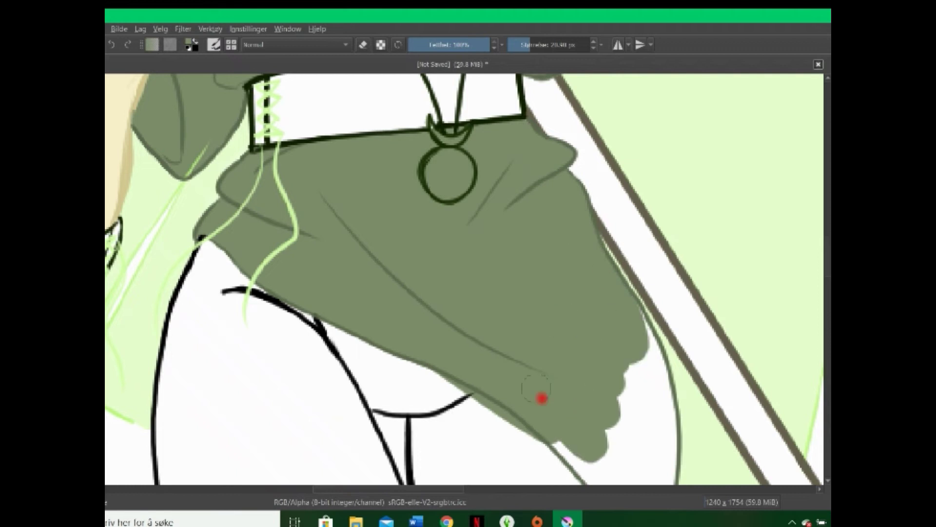
{"action": "scroll", "coordinate": [629, 172], "scroll_direction": "down", "scroll_amount": 5}
{"action": "mouse_move", "coordinate": [629, 172]}
{"action": "left_mouse_down"}
{"action": "mouse_move", "coordinate": [564, 286]}
{"action": "mouse_move", "coordinate": [637, 460]}
{"action": "mouse_move", "coordinate": [675, 268]}
{"action": "left_mouse_up"}
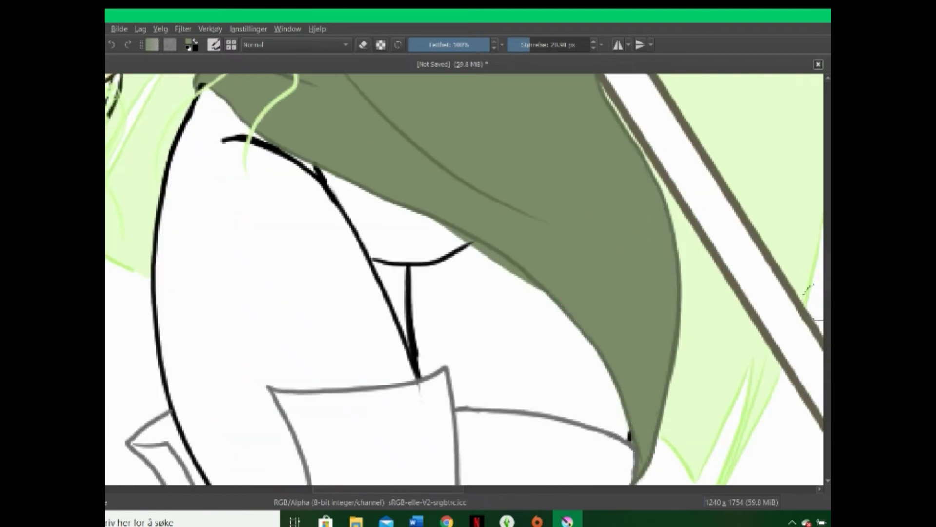
{"action": "scroll", "coordinate": [767, 203], "scroll_direction": "down", "scroll_amount": 3}
{"action": "scroll", "coordinate": [811, 195], "scroll_direction": "down", "scroll_amount": 10}
{"action": "scroll", "coordinate": [811, 157], "scroll_direction": "up", "scroll_amount": 12}
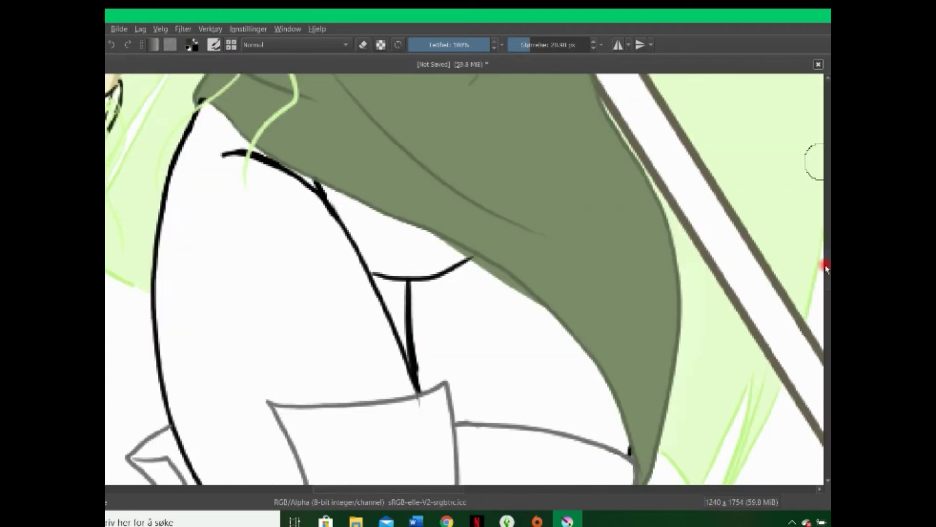
{"action": "scroll", "coordinate": [488, 195], "scroll_direction": "down", "scroll_amount": 2}
{"action": "mouse_move", "coordinate": [210, 142]}
{"action": "left_mouse_down"}
{"action": "mouse_move", "coordinate": [201, 241]}
{"action": "mouse_move", "coordinate": [211, 203]}
{"action": "mouse_move", "coordinate": [401, 179]}
{"action": "mouse_move", "coordinate": [294, 255]}
{"action": "mouse_move", "coordinate": [364, 321]}
{"action": "mouse_move", "coordinate": [209, 397]}
{"action": "mouse_move", "coordinate": [184, 125]}
{"action": "mouse_move", "coordinate": [395, 229]}
{"action": "left_mouse_up"}
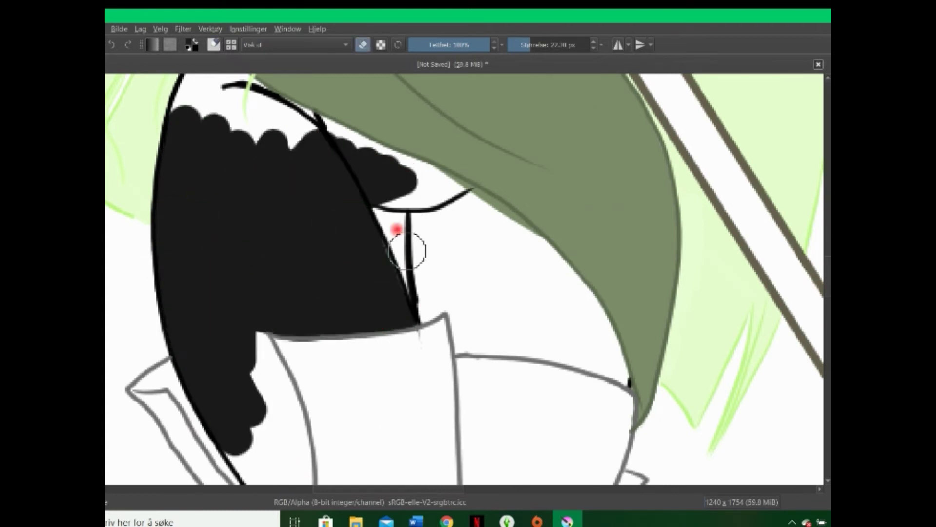
Fill the shorts solid black, closing the small gaps beside the boot and boot cuff.
{"action": "mouse_move", "coordinate": [382, 264]}
{"action": "left_mouse_down"}
{"action": "mouse_move", "coordinate": [384, 192]}
{"action": "mouse_move", "coordinate": [432, 222]}
{"action": "left_mouse_up"}
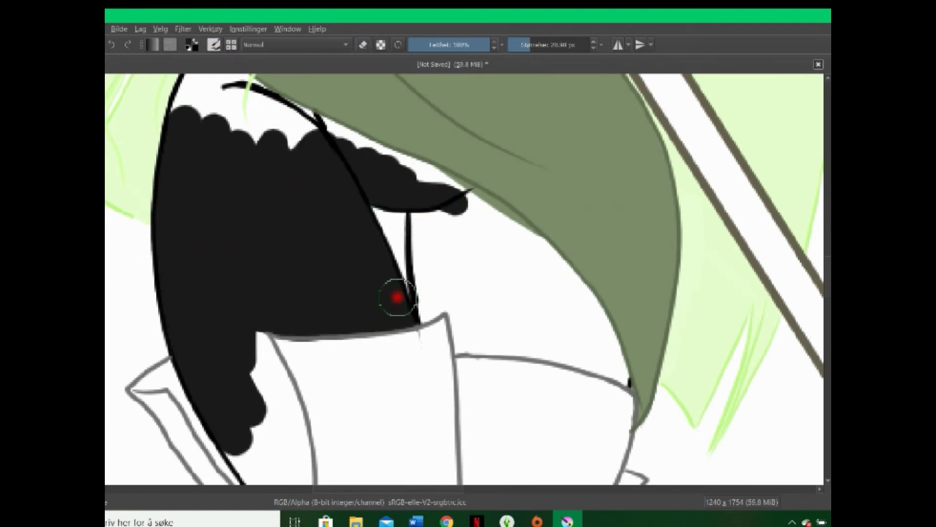
{"action": "mouse_move", "coordinate": [397, 297]}
{"action": "left_mouse_down"}
{"action": "mouse_move", "coordinate": [432, 308]}
{"action": "mouse_move", "coordinate": [443, 184]}
{"action": "mouse_move", "coordinate": [309, 122]}
{"action": "mouse_move", "coordinate": [447, 190]}
{"action": "mouse_move", "coordinate": [460, 293]}
{"action": "mouse_move", "coordinate": [616, 371]}
{"action": "left_mouse_up"}
{"action": "left_click_drag", "start_coordinate": [523, 346], "coordinate": [610, 375]}
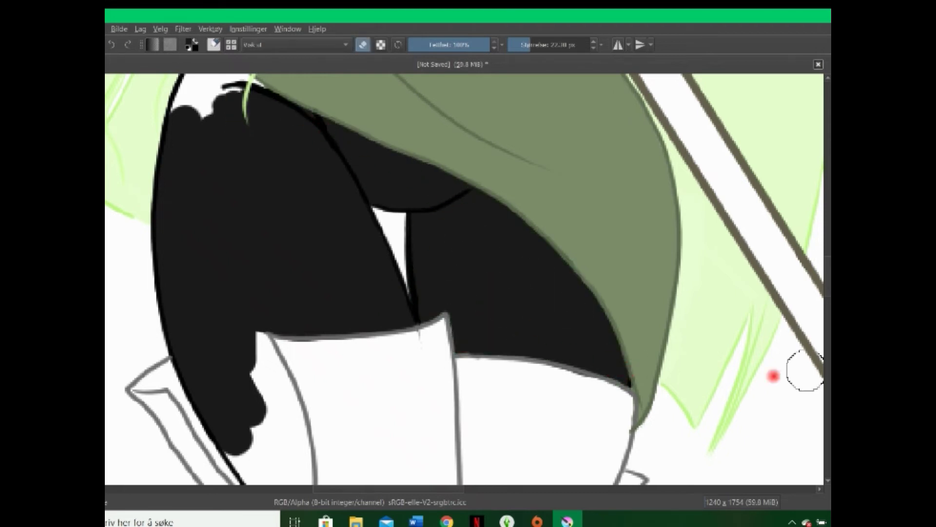
{"action": "scroll", "coordinate": [679, 258], "scroll_direction": "up", "scroll_amount": 3}
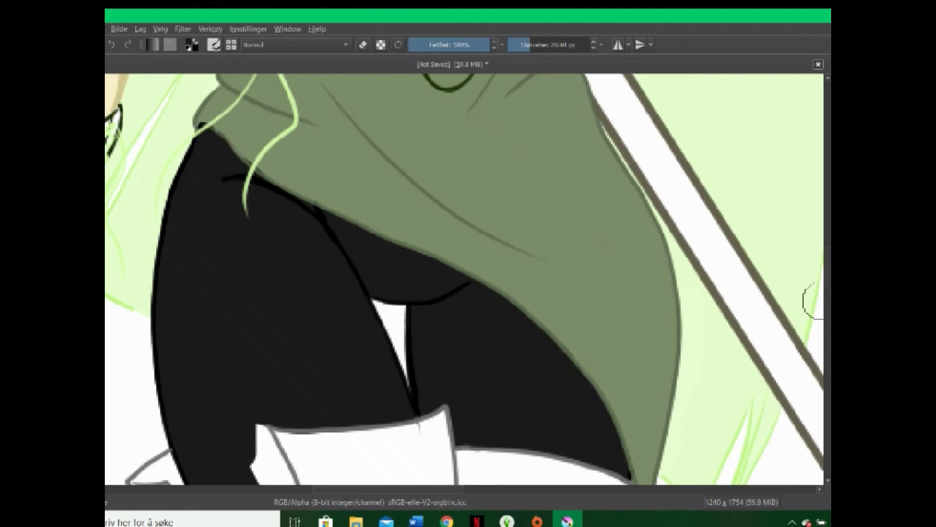
{"action": "scroll", "coordinate": [295, 184], "scroll_direction": "down", "scroll_amount": 5}
{"action": "mouse_move", "coordinate": [235, 310]}
{"action": "left_mouse_down"}
{"action": "mouse_move", "coordinate": [299, 359]}
{"action": "mouse_move", "coordinate": [292, 344]}
{"action": "left_mouse_up"}
Fill both ankle bands and the lower shoe band dark green, erasing overspill.
{"action": "scroll", "coordinate": [824, 356], "scroll_direction": "down", "scroll_amount": 3}
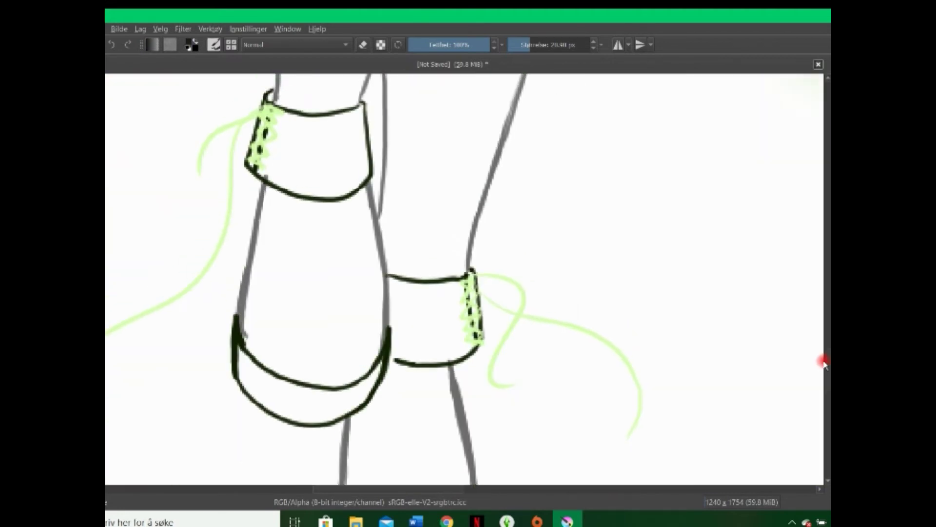
{"action": "scroll", "coordinate": [236, 356], "scroll_direction": "up", "scroll_amount": 1}
{"action": "mouse_move", "coordinate": [318, 189]}
{"action": "left_mouse_down"}
{"action": "mouse_move", "coordinate": [295, 206]}
{"action": "mouse_move", "coordinate": [296, 144]}
{"action": "left_mouse_up"}
{"action": "mouse_move", "coordinate": [395, 342]}
{"action": "left_mouse_down"}
{"action": "mouse_move", "coordinate": [428, 314]}
{"action": "mouse_move", "coordinate": [463, 378]}
{"action": "left_mouse_up"}
{"action": "key", "text": "e"}
{"action": "scroll", "coordinate": [827, 343], "scroll_direction": "down", "scroll_amount": 5}
{"action": "left_click_drag", "start_coordinate": [315, 273], "coordinate": [248, 236]}
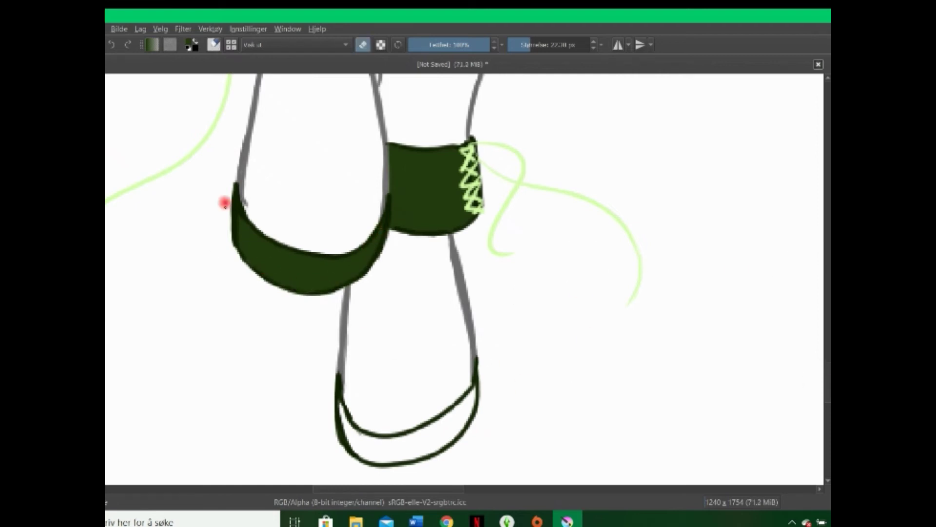
{"action": "left_click_drag", "start_coordinate": [445, 436], "coordinate": [392, 454]}
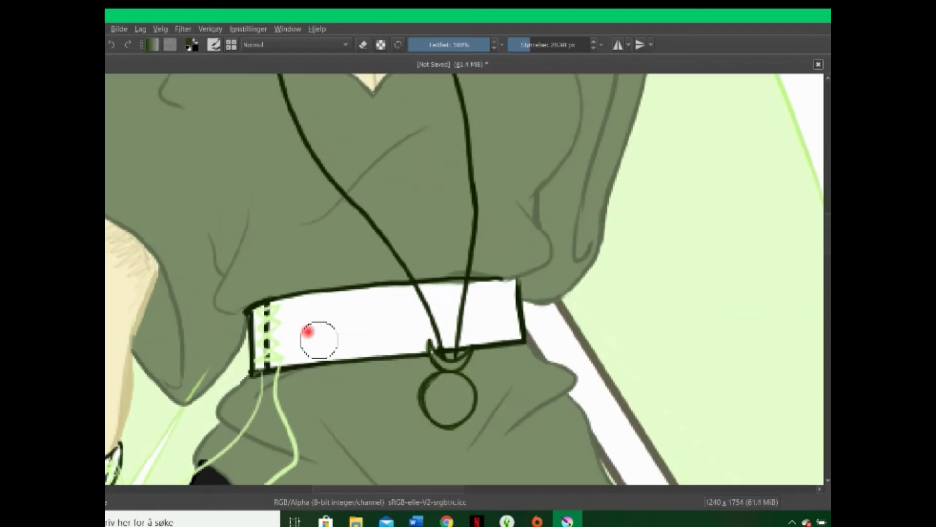
Paint the belt band and the glove with its top cuff dark green.
{"action": "mouse_move", "coordinate": [309, 330]}
{"action": "left_mouse_down"}
{"action": "mouse_move", "coordinate": [261, 360]}
{"action": "mouse_move", "coordinate": [268, 309]}
{"action": "mouse_move", "coordinate": [510, 335]}
{"action": "left_mouse_up"}
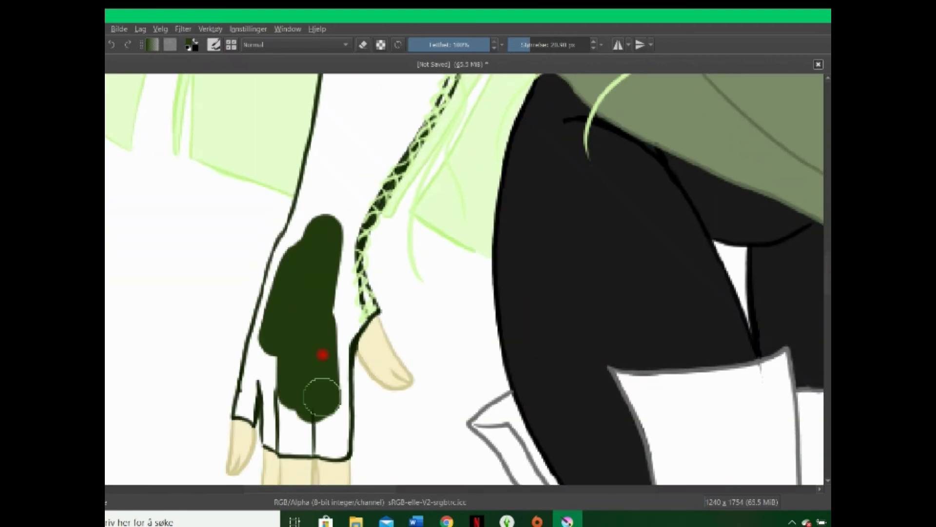
{"action": "mouse_move", "coordinate": [320, 355]}
{"action": "left_mouse_down"}
{"action": "mouse_move", "coordinate": [273, 435]}
{"action": "mouse_move", "coordinate": [264, 368]}
{"action": "mouse_move", "coordinate": [247, 362]}
{"action": "mouse_move", "coordinate": [338, 278]}
{"action": "mouse_move", "coordinate": [333, 123]}
{"action": "left_mouse_up"}
{"action": "scroll", "coordinate": [794, 312], "scroll_direction": "up", "scroll_amount": 5}
{"action": "mouse_move", "coordinate": [312, 303]}
{"action": "left_mouse_down"}
{"action": "mouse_move", "coordinate": [330, 192]}
{"action": "mouse_move", "coordinate": [456, 198]}
{"action": "mouse_move", "coordinate": [351, 243]}
{"action": "left_mouse_up"}
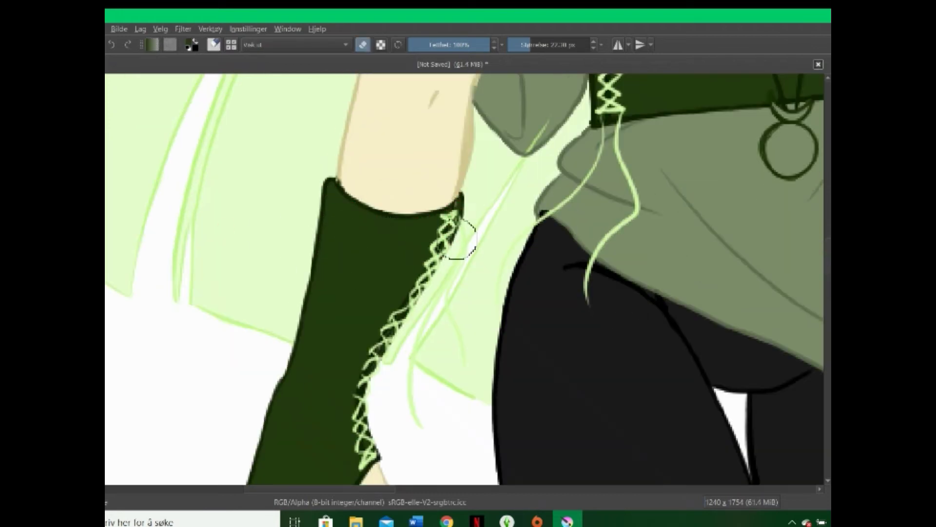
{"action": "scroll", "coordinate": [827, 267], "scroll_direction": "up", "scroll_amount": 7}
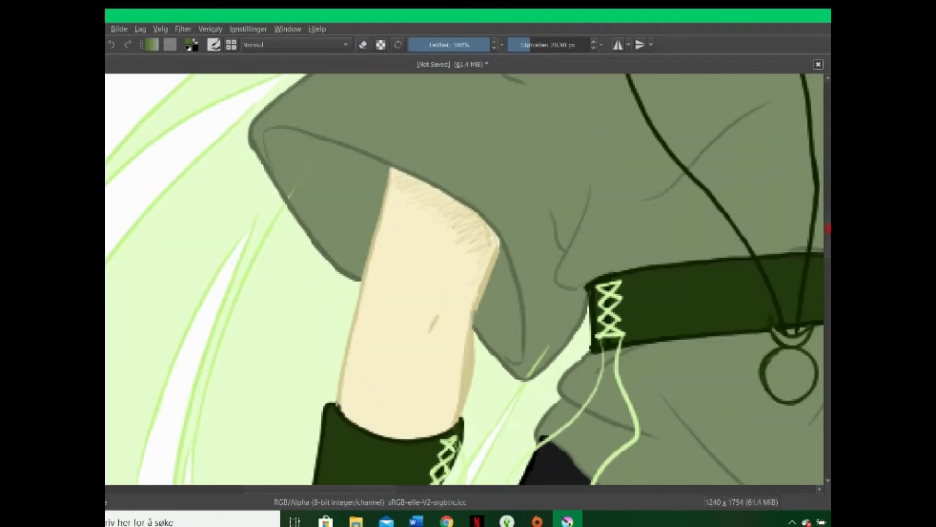
Fill the pendant circle with green.
{"action": "scroll", "coordinate": [803, 355], "scroll_direction": "down", "scroll_amount": 7}
{"action": "left_click_drag", "start_coordinate": [780, 385], "coordinate": [802, 355]}
{"action": "scroll", "coordinate": [781, 341], "scroll_direction": "right", "scroll_amount": 5}
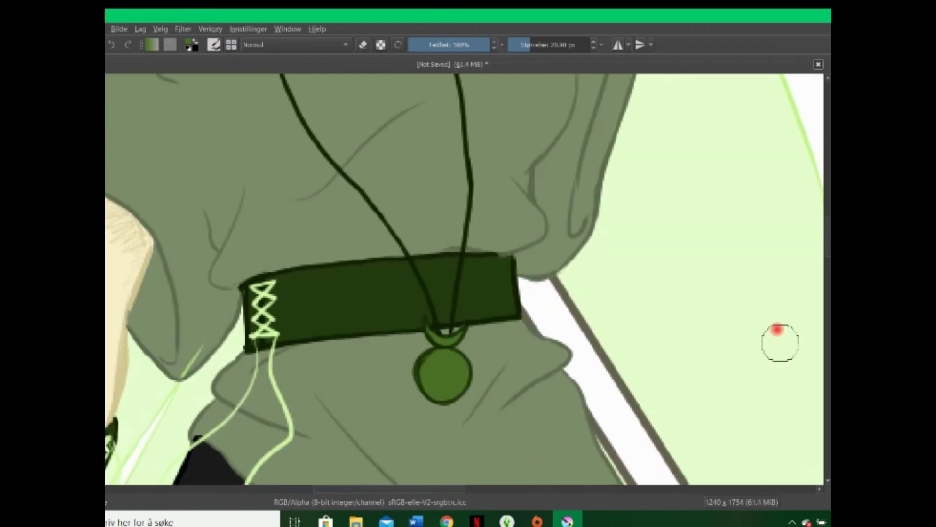
{"action": "scroll", "coordinate": [776, 338], "scroll_direction": "up", "scroll_amount": 1}
{"action": "scroll", "coordinate": [445, 393], "scroll_direction": "up", "scroll_amount": 4}
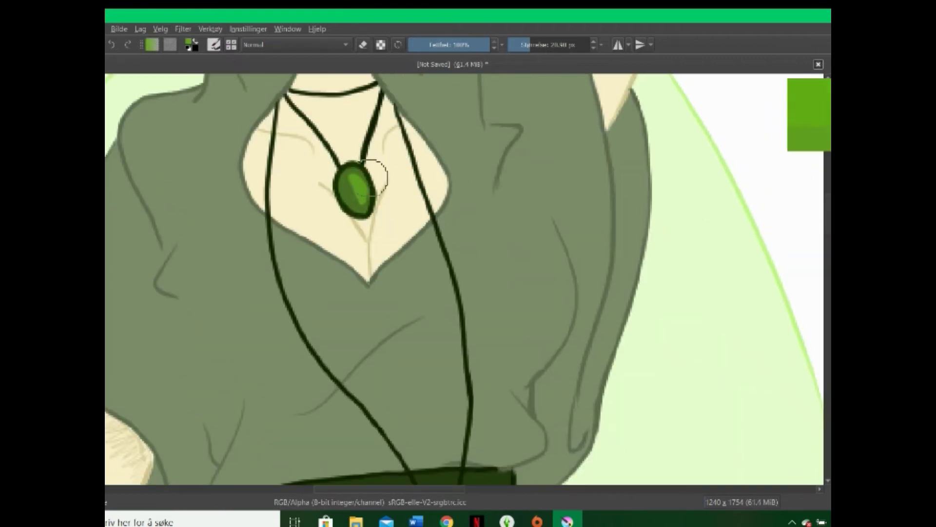
{"action": "scroll", "coordinate": [463, 331], "scroll_direction": "down", "scroll_amount": 4}
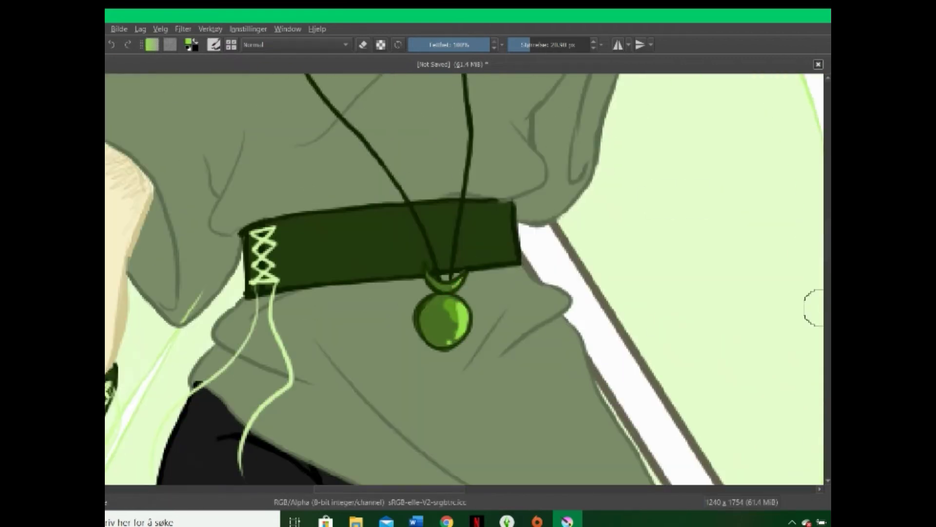
{"action": "scroll", "coordinate": [811, 303], "scroll_direction": "down", "scroll_amount": 5}
{"action": "scroll", "coordinate": [407, 375], "scroll_direction": "up", "scroll_amount": 6}
Cover the white boots with flat grey.
{"action": "key", "text": "e"}
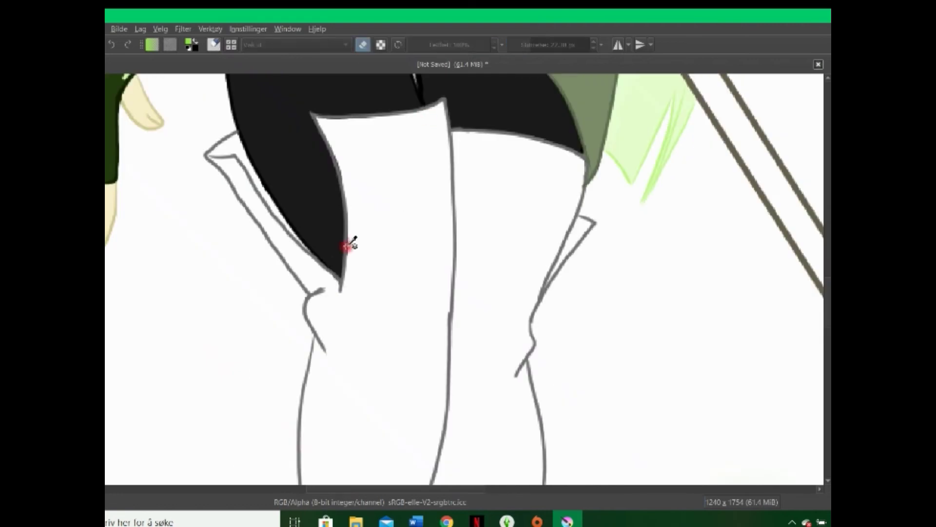
{"action": "key", "text": "e"}
{"action": "left_click_drag", "start_coordinate": [455, 233], "coordinate": [456, 261]}
{"action": "mouse_move", "coordinate": [454, 297]}
{"action": "left_mouse_down"}
{"action": "mouse_move", "coordinate": [359, 257]}
{"action": "mouse_move", "coordinate": [546, 253]}
{"action": "mouse_move", "coordinate": [512, 165]}
{"action": "mouse_move", "coordinate": [566, 183]}
{"action": "mouse_move", "coordinate": [473, 248]}
{"action": "mouse_move", "coordinate": [347, 159]}
{"action": "mouse_move", "coordinate": [403, 146]}
{"action": "mouse_move", "coordinate": [330, 124]}
{"action": "mouse_move", "coordinate": [529, 297]}
{"action": "mouse_move", "coordinate": [564, 251]}
{"action": "mouse_move", "coordinate": [292, 247]}
{"action": "mouse_move", "coordinate": [315, 308]}
{"action": "mouse_move", "coordinate": [442, 447]}
{"action": "mouse_move", "coordinate": [232, 140]}
{"action": "left_mouse_up"}
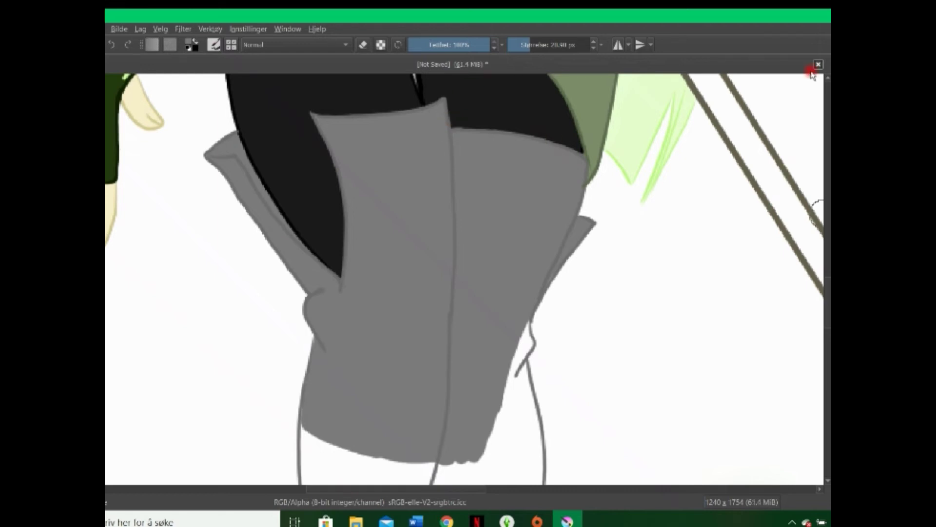
{"action": "scroll", "coordinate": [307, 265], "scroll_direction": "down", "scroll_amount": 5}
{"action": "mouse_move", "coordinate": [308, 265]}
{"action": "left_mouse_down"}
{"action": "mouse_move", "coordinate": [393, 221]}
{"action": "mouse_move", "coordinate": [324, 351]}
{"action": "mouse_move", "coordinate": [523, 111]}
{"action": "mouse_move", "coordinate": [502, 192]}
{"action": "mouse_move", "coordinate": [371, 390]}
{"action": "left_mouse_up"}
{"action": "scroll", "coordinate": [817, 288], "scroll_direction": "down", "scroll_amount": 5}
{"action": "mouse_move", "coordinate": [534, 108]}
{"action": "left_mouse_down"}
{"action": "mouse_move", "coordinate": [460, 276]}
{"action": "mouse_move", "coordinate": [409, 240]}
{"action": "left_mouse_up"}
{"action": "mouse_move", "coordinate": [326, 212]}
{"action": "left_mouse_down"}
{"action": "mouse_move", "coordinate": [376, 209]}
{"action": "mouse_move", "coordinate": [468, 291]}
{"action": "mouse_move", "coordinate": [372, 236]}
{"action": "left_mouse_up"}
Fill the left lower leg grey and zoom out to check the legs.
{"action": "scroll", "coordinate": [390, 232], "scroll_direction": "down", "scroll_amount": 3}
{"action": "mouse_move", "coordinate": [428, 213]}
{"action": "left_mouse_down"}
{"action": "mouse_move", "coordinate": [341, 309]}
{"action": "mouse_move", "coordinate": [359, 190]}
{"action": "mouse_move", "coordinate": [381, 441]}
{"action": "mouse_move", "coordinate": [419, 359]}
{"action": "mouse_move", "coordinate": [408, 313]}
{"action": "mouse_move", "coordinate": [420, 328]}
{"action": "left_mouse_up"}
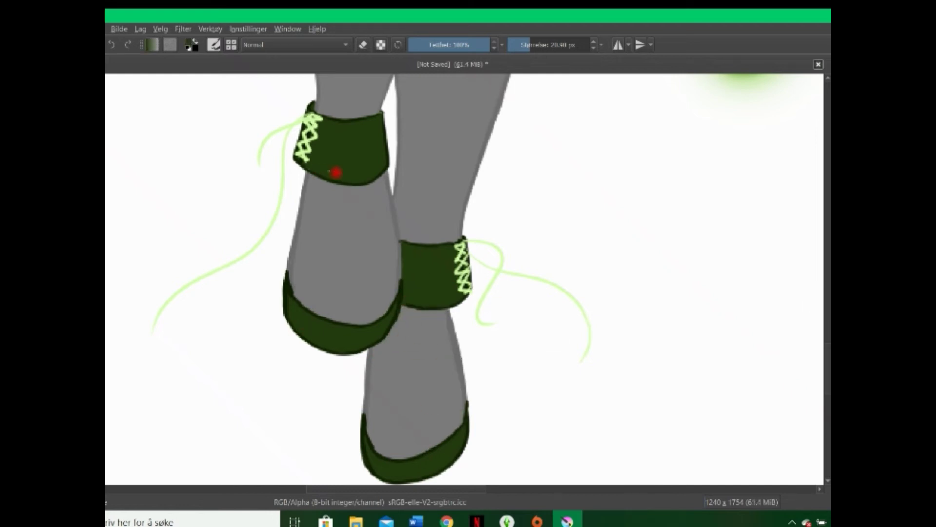
{"action": "scroll", "coordinate": [335, 172], "scroll_direction": "down", "scroll_amount": 5}
{"action": "scroll", "coordinate": [407, 292], "scroll_direction": "up", "scroll_amount": 3}
{"action": "scroll", "coordinate": [408, 317], "scroll_direction": "up", "scroll_amount": 5}
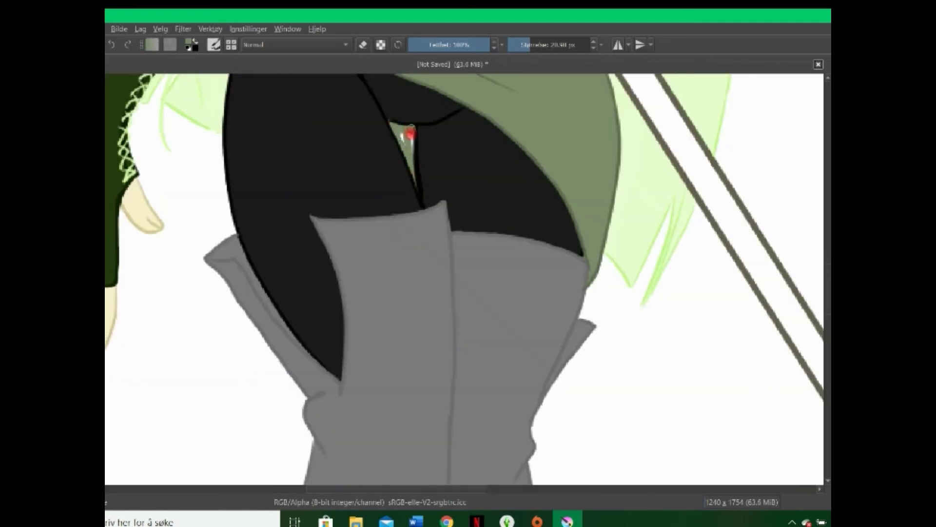
{"action": "scroll", "coordinate": [390, 114], "scroll_direction": "down", "scroll_amount": 5}
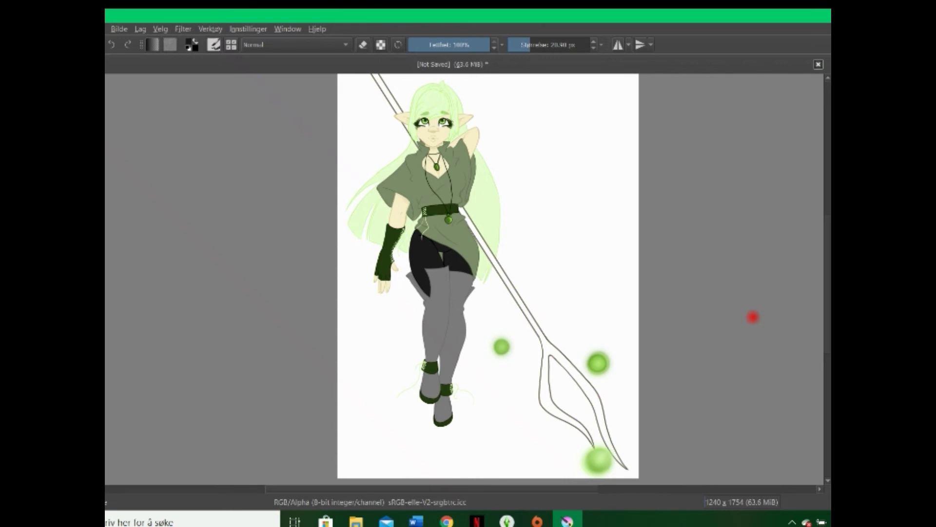
Pick a brown and start painting the spear shaft, undoing a stray stroke.
{"action": "scroll", "coordinate": [380, 146], "scroll_direction": "up", "scroll_amount": 5}
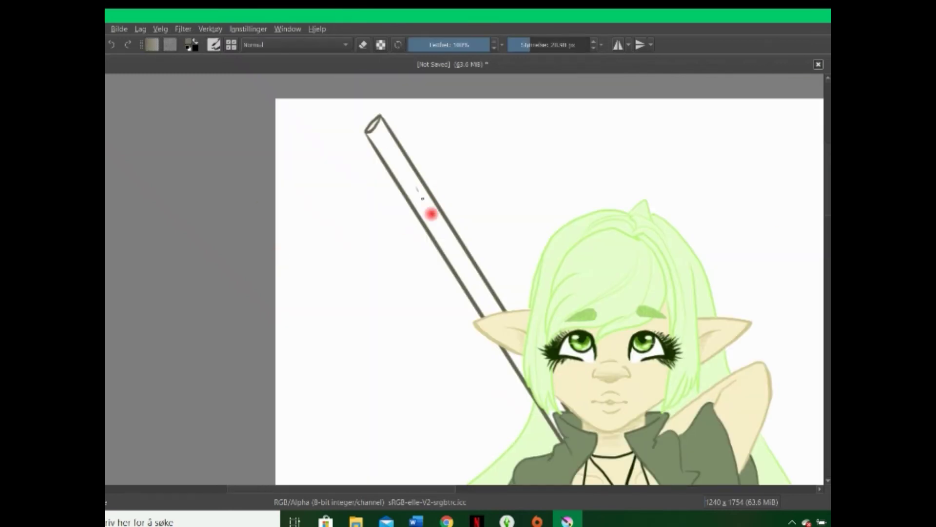
{"action": "mouse_move", "coordinate": [429, 242]}
{"action": "left_mouse_down"}
{"action": "mouse_move", "coordinate": [385, 149]}
{"action": "mouse_move", "coordinate": [404, 161]}
{"action": "mouse_move", "coordinate": [467, 281]}
{"action": "left_mouse_up"}
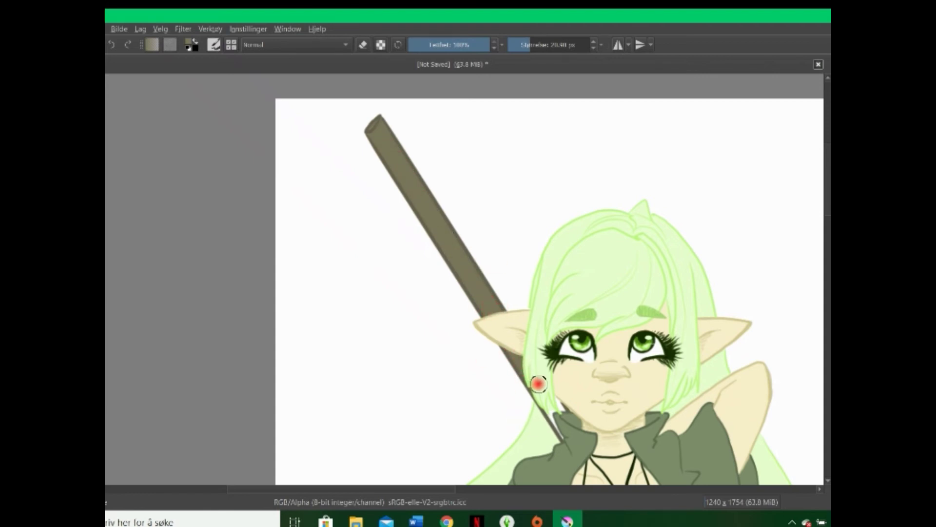
{"action": "key", "text": "plus"}
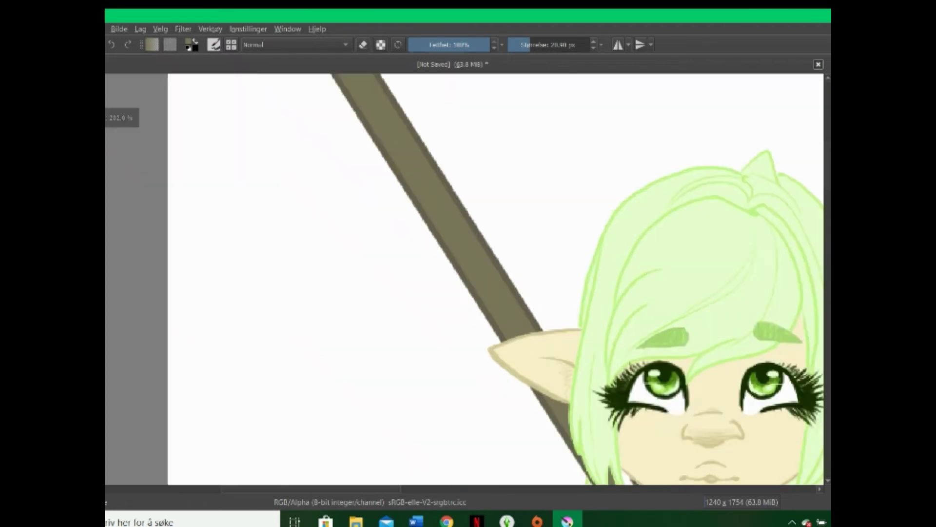
{"action": "scroll", "coordinate": [626, 298], "scroll_direction": "down", "scroll_amount": 5}
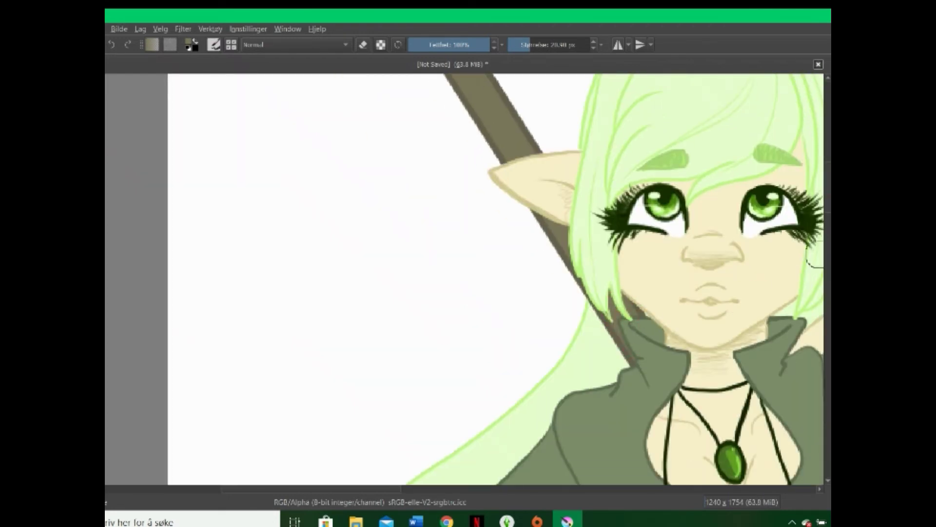
{"action": "left_click", "coordinate": [605, 306], "text": "ctrl"}
{"action": "left_click_drag", "start_coordinate": [610, 312], "coordinate": [309, 281]}
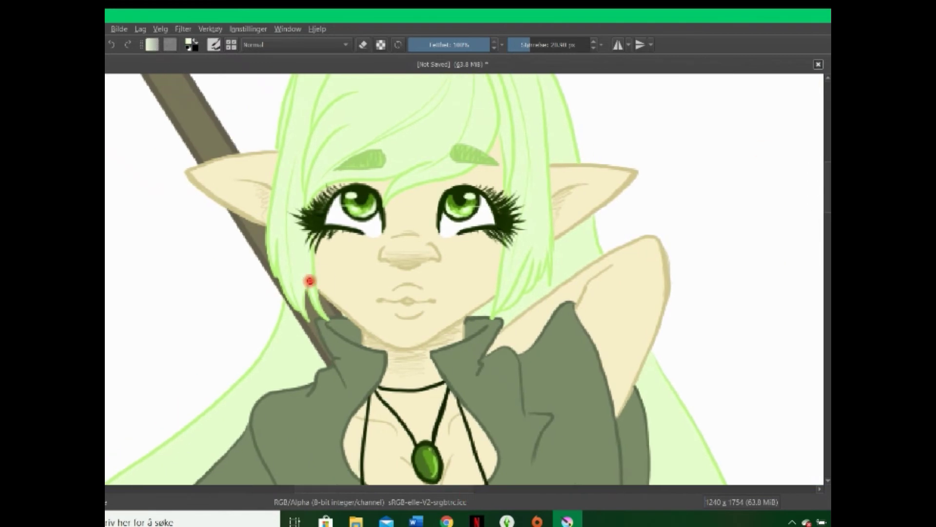
{"action": "scroll", "coordinate": [817, 265], "scroll_direction": "down", "scroll_amount": 10}
{"action": "mouse_move", "coordinate": [553, 152]}
{"action": "left_mouse_down"}
{"action": "mouse_move", "coordinate": [617, 260]}
{"action": "mouse_move", "coordinate": [749, 436]}
{"action": "left_mouse_up"}
{"action": "key", "text": "ctrl+z"}
Repaint brown down the spear shaft, from the collar to its lower end.
{"action": "mouse_move", "coordinate": [589, 184]}
{"action": "left_mouse_down"}
{"action": "mouse_move", "coordinate": [683, 328]}
{"action": "mouse_move", "coordinate": [595, 209]}
{"action": "left_mouse_up"}
{"action": "scroll", "coordinate": [754, 404], "scroll_direction": "down", "scroll_amount": 3}
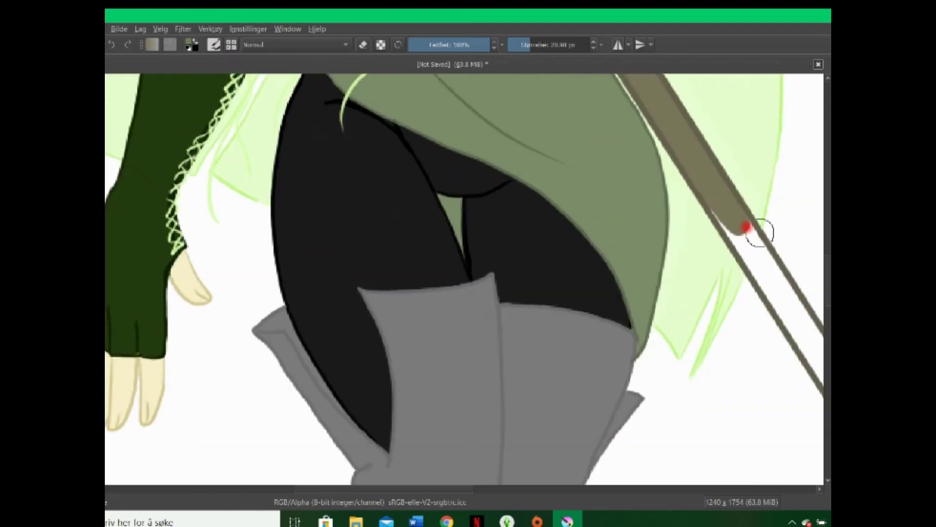
{"action": "left_click_drag", "start_coordinate": [752, 227], "coordinate": [762, 245]}
{"action": "scroll", "coordinate": [771, 293], "scroll_direction": "down", "scroll_amount": 3}
{"action": "left_click_drag", "start_coordinate": [444, 312], "coordinate": [524, 467]}
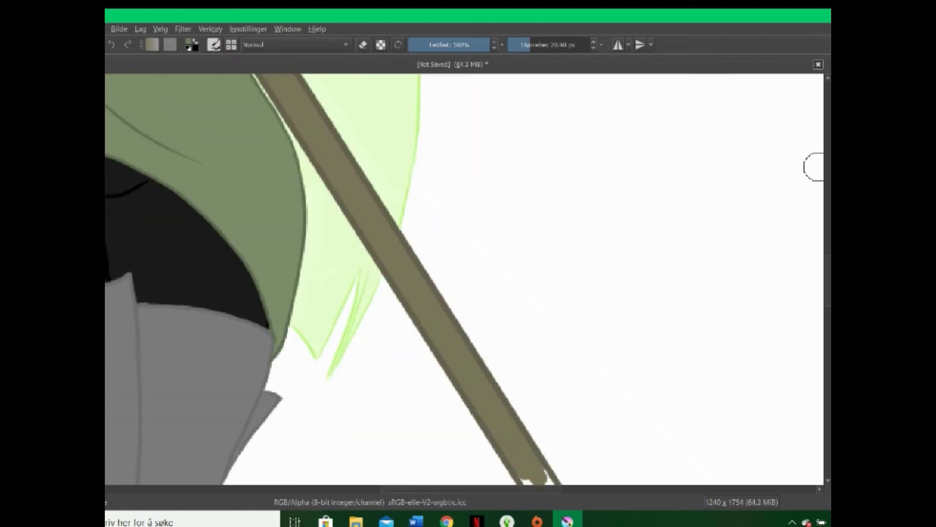
{"action": "scroll", "coordinate": [814, 317], "scroll_direction": "down", "scroll_amount": 5}
{"action": "mouse_move", "coordinate": [587, 209]}
{"action": "left_mouse_down"}
{"action": "mouse_move", "coordinate": [559, 164]}
{"action": "mouse_move", "coordinate": [641, 301]}
{"action": "mouse_move", "coordinate": [673, 380]}
{"action": "left_mouse_up"}
{"action": "scroll", "coordinate": [679, 311], "scroll_direction": "down", "scroll_amount": 5}
{"action": "mouse_move", "coordinate": [659, 180]}
{"action": "left_mouse_down"}
{"action": "mouse_move", "coordinate": [669, 327]}
{"action": "mouse_move", "coordinate": [653, 475]}
{"action": "left_mouse_up"}
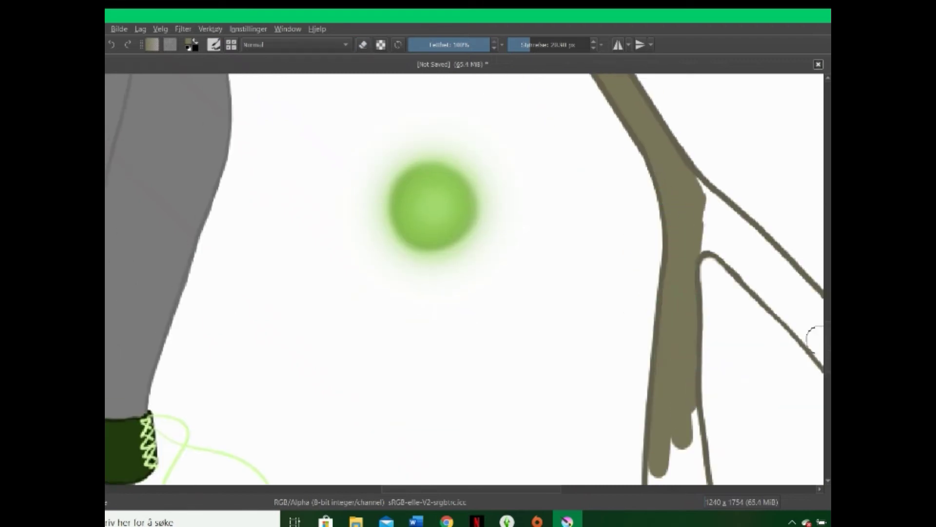
{"action": "scroll", "coordinate": [814, 336], "scroll_direction": "down", "scroll_amount": 5}
{"action": "mouse_move", "coordinate": [683, 171]}
{"action": "left_mouse_down"}
{"action": "mouse_move", "coordinate": [690, 255]}
{"action": "mouse_move", "coordinate": [715, 361]}
{"action": "mouse_move", "coordinate": [436, 408]}
{"action": "left_mouse_up"}
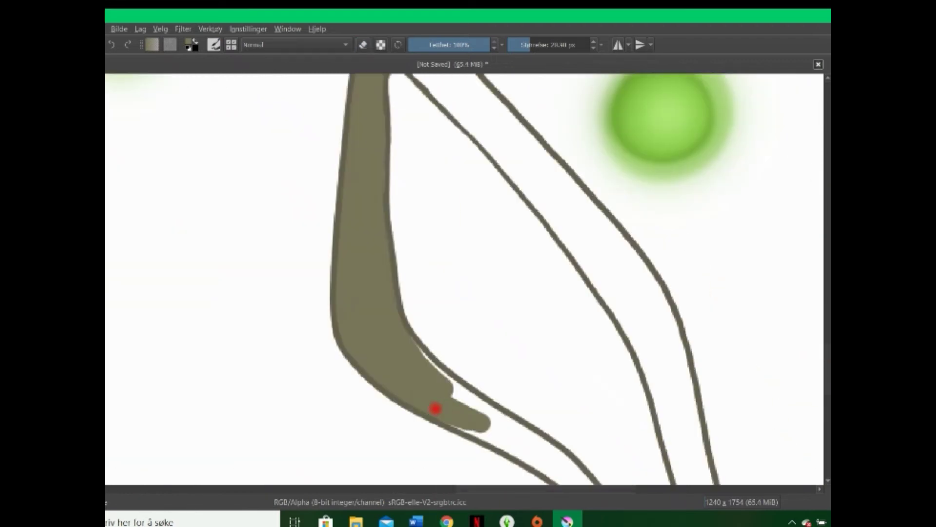
Fill both prongs of the forked spear tip with brown, including the right prong's end.
{"action": "left_click_drag", "start_coordinate": [464, 117], "coordinate": [626, 270]}
{"action": "mouse_move", "coordinate": [531, 151]}
{"action": "left_mouse_down"}
{"action": "mouse_move", "coordinate": [491, 117]}
{"action": "mouse_move", "coordinate": [661, 331]}
{"action": "left_mouse_up"}
{"action": "scroll", "coordinate": [805, 348], "scroll_direction": "up", "scroll_amount": 5}
{"action": "mouse_move", "coordinate": [459, 239]}
{"action": "left_mouse_down"}
{"action": "mouse_move", "coordinate": [420, 199]}
{"action": "mouse_move", "coordinate": [418, 171]}
{"action": "mouse_move", "coordinate": [517, 243]}
{"action": "left_mouse_up"}
{"action": "scroll", "coordinate": [537, 234], "scroll_direction": "down", "scroll_amount": 10}
{"action": "left_click_drag", "start_coordinate": [619, 205], "coordinate": [702, 414]}
{"action": "mouse_move", "coordinate": [507, 317]}
{"action": "left_mouse_down"}
{"action": "mouse_move", "coordinate": [554, 351]}
{"action": "mouse_move", "coordinate": [632, 458]}
{"action": "left_mouse_up"}
{"action": "scroll", "coordinate": [432, 439], "scroll_direction": "down", "scroll_amount": 5}
{"action": "scroll", "coordinate": [488, 341], "scroll_direction": "right", "scroll_amount": 5}
{"action": "left_click_drag", "start_coordinate": [524, 203], "coordinate": [575, 336]}
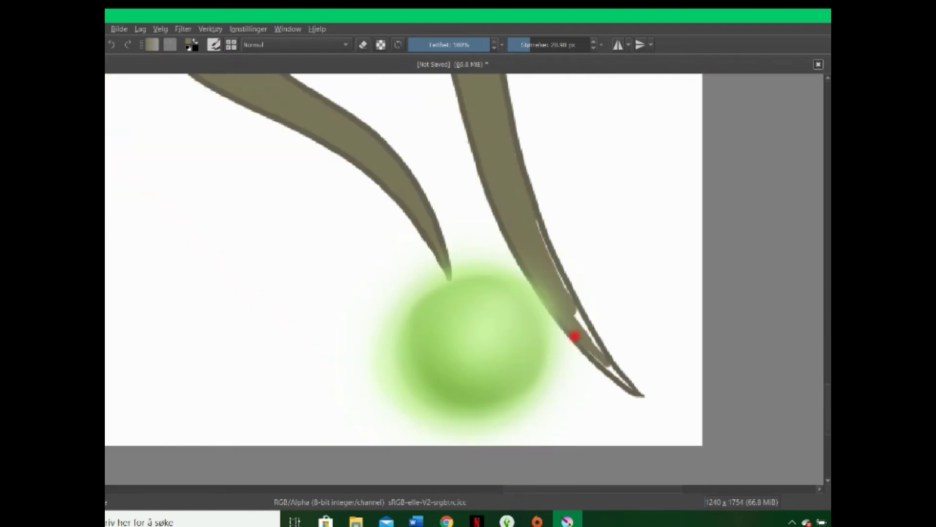
{"action": "scroll", "coordinate": [815, 322], "scroll_direction": "down", "scroll_amount": 3}
{"action": "scroll", "coordinate": [819, 268], "scroll_direction": "down", "scroll_amount": 3}
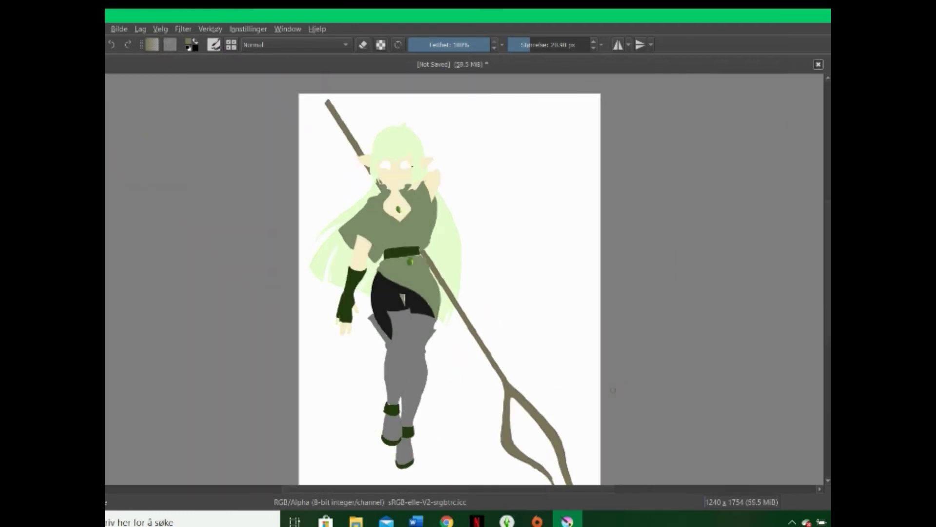
Select the elf's face, neck and chest skin areas and switch to the brush for shading.
{"action": "scroll", "coordinate": [826, 268], "scroll_direction": "up", "scroll_amount": 3}
{"action": "scroll", "coordinate": [390, 404], "scroll_direction": "down", "scroll_amount": 2}
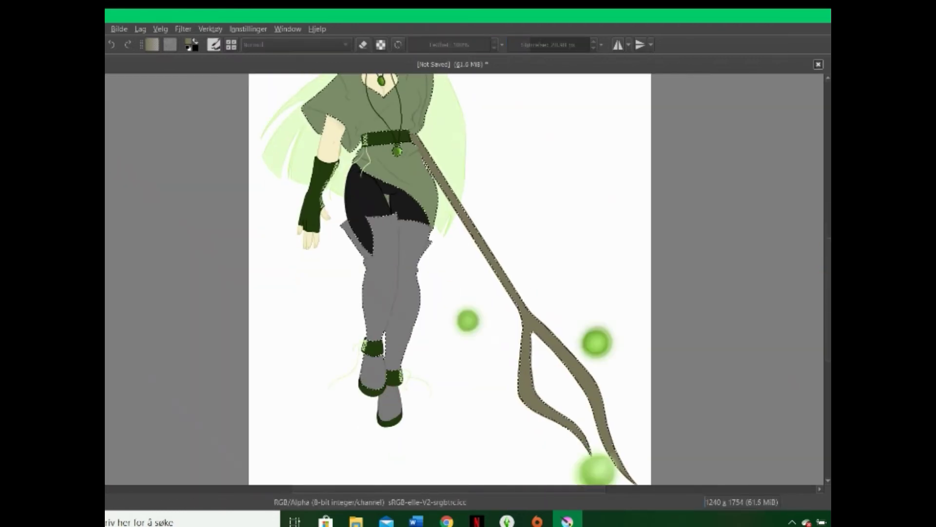
{"action": "left_click", "coordinate": [186, 189]}
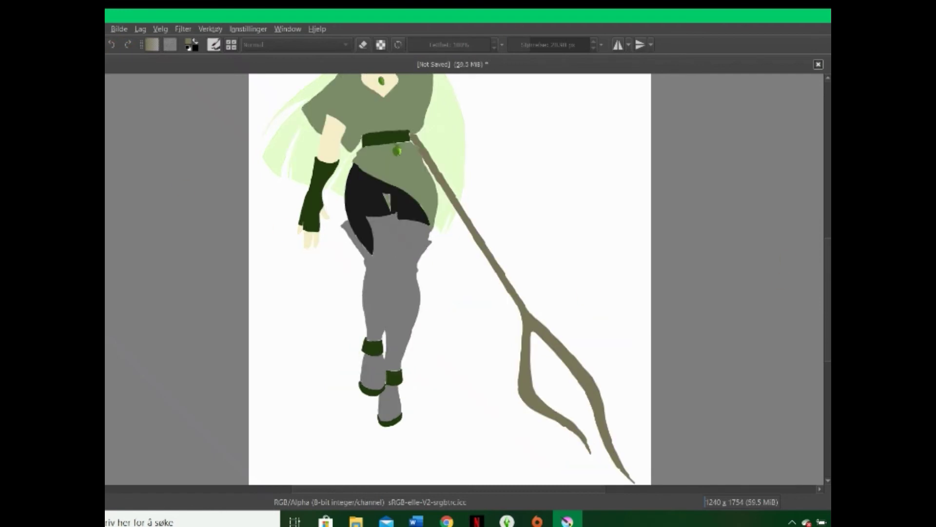
{"action": "left_click", "coordinate": [113, 46]}
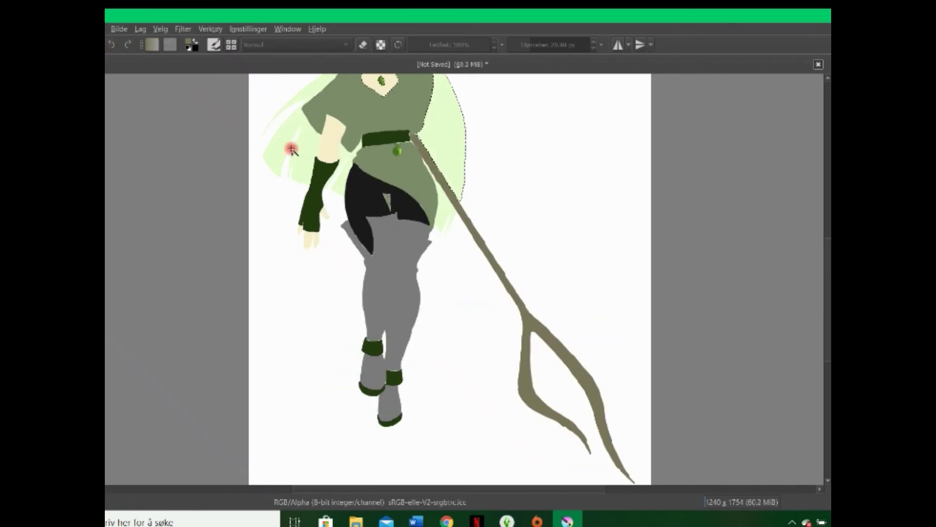
{"action": "scroll", "coordinate": [826, 232], "scroll_direction": "up", "scroll_amount": 4}
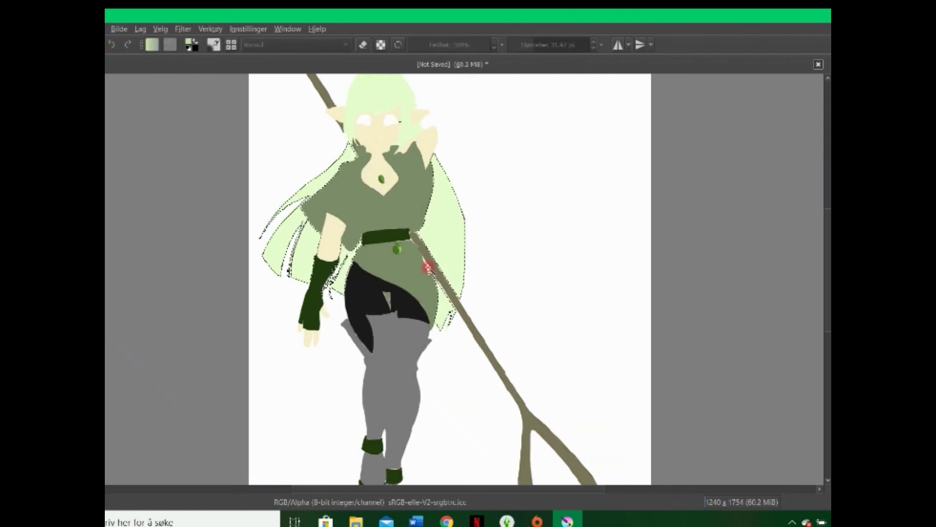
{"action": "key", "text": "b"}
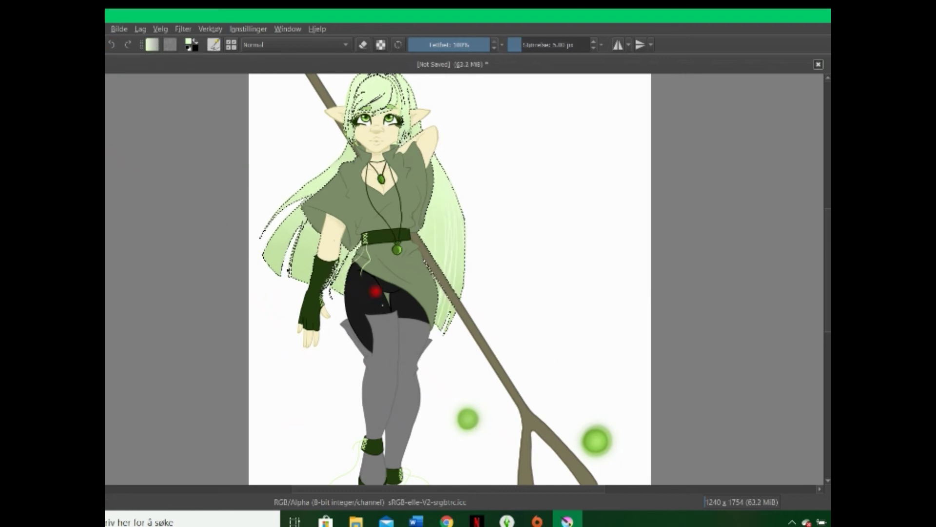
{"action": "scroll", "coordinate": [819, 205], "scroll_direction": "up", "scroll_amount": 2}
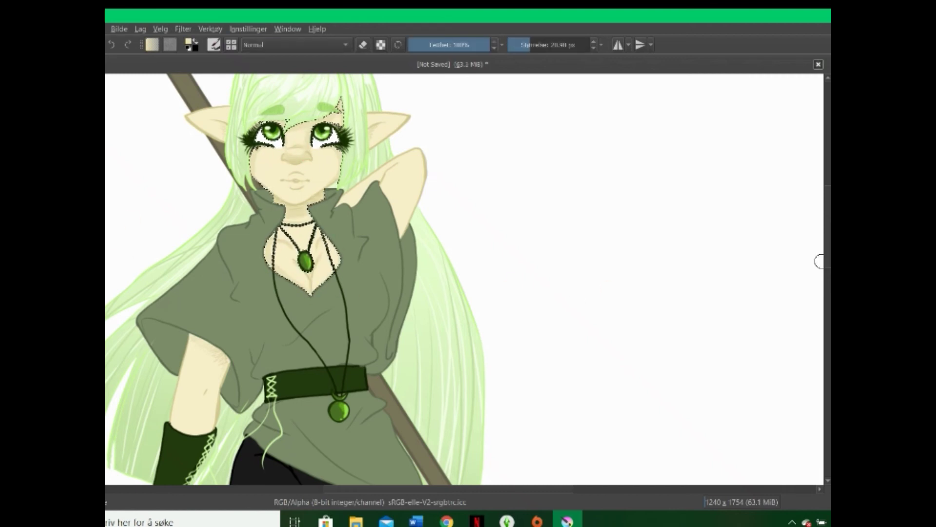
Pick a pink and airbrush blush onto the cheeks, tidying edges with erase mode.
{"action": "key", "text": "h"}
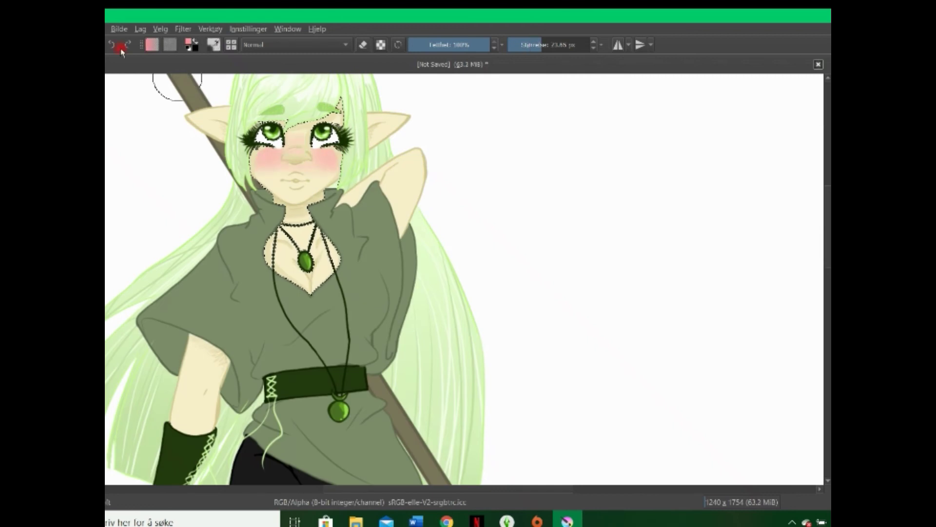
{"action": "left_click", "coordinate": [120, 48]}
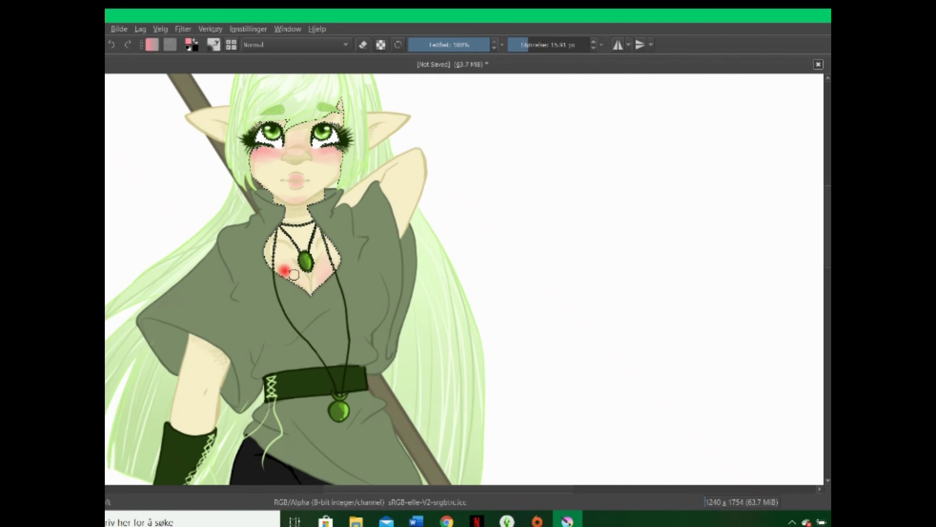
{"action": "key", "text": "e"}
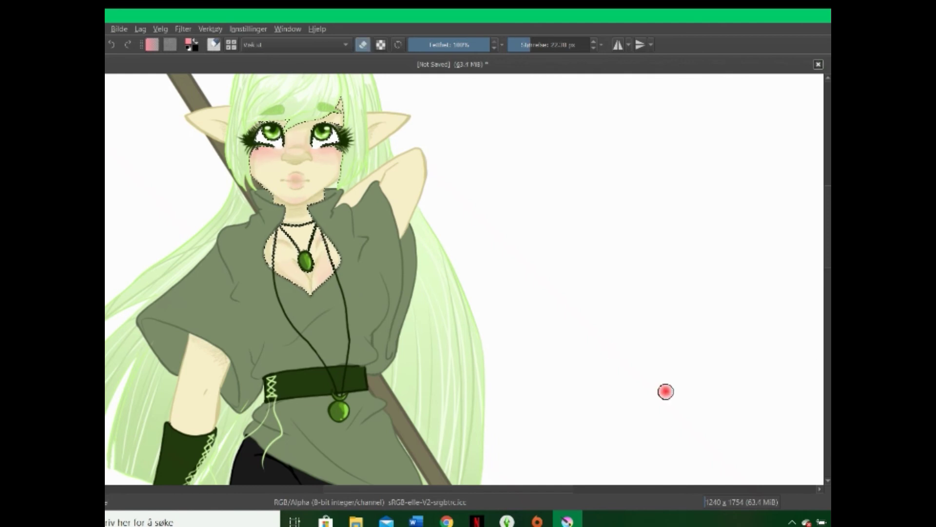
{"action": "key", "text": "e"}
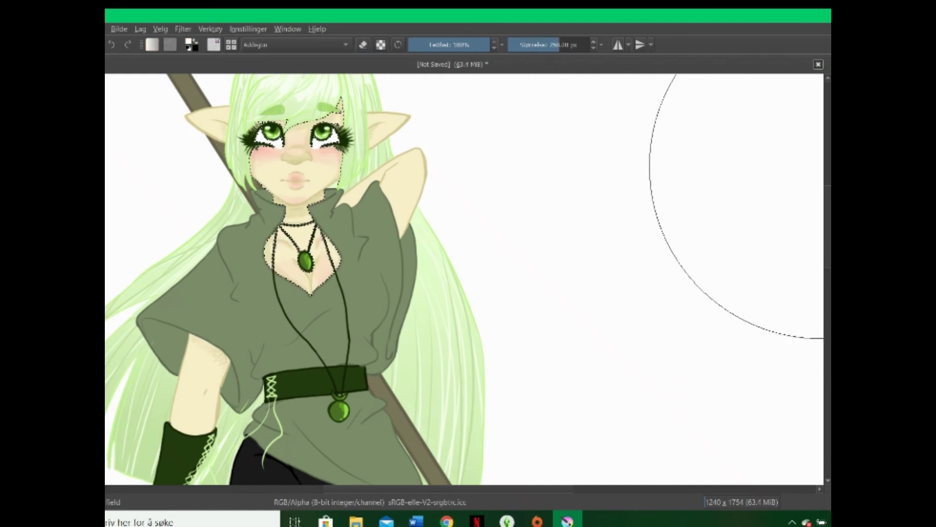
{"action": "left_click", "coordinate": [529, 44]}
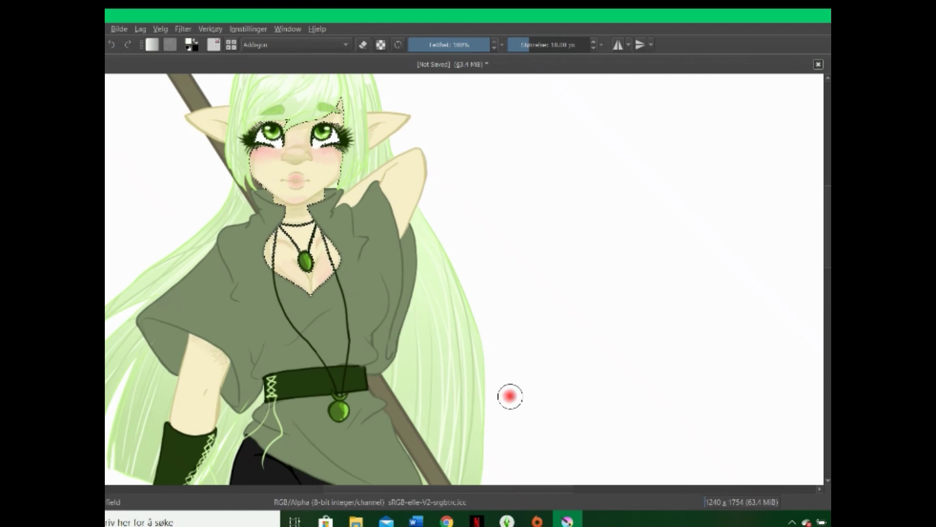
{"action": "left_click", "coordinate": [636, 275]}
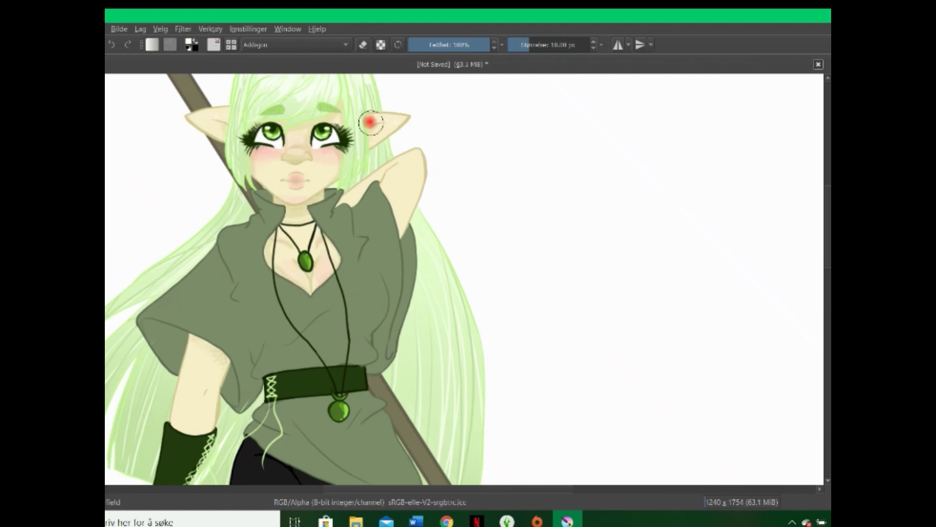
Add pink blush to the ears, raised shoulder and elbow, toggling erase mode to fix edges.
{"action": "scroll", "coordinate": [433, 302], "scroll_direction": "down", "scroll_amount": 3}
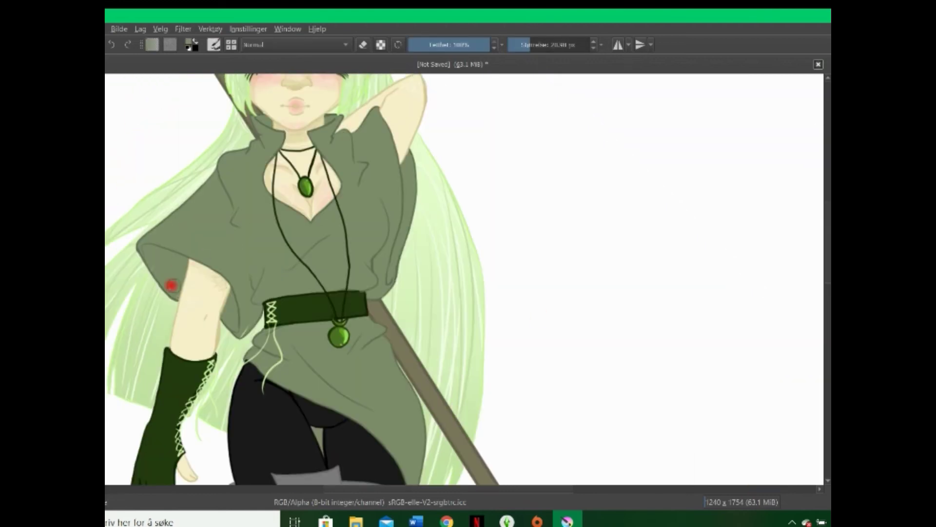
{"action": "scroll", "coordinate": [825, 251], "scroll_direction": "up", "scroll_amount": 3}
{"action": "scroll", "coordinate": [823, 234], "scroll_direction": "down", "scroll_amount": 2}
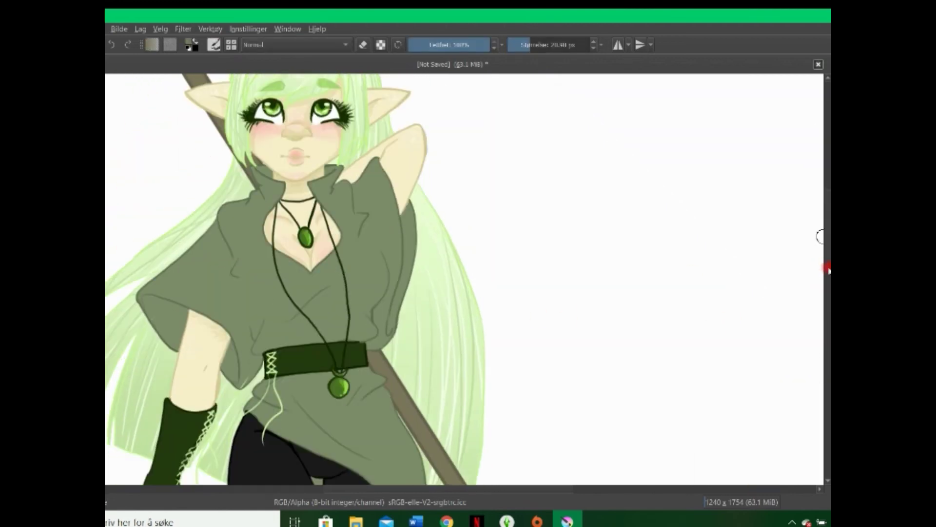
{"action": "scroll", "coordinate": [821, 146], "scroll_direction": "down", "scroll_amount": 4}
{"action": "key", "text": "e"}
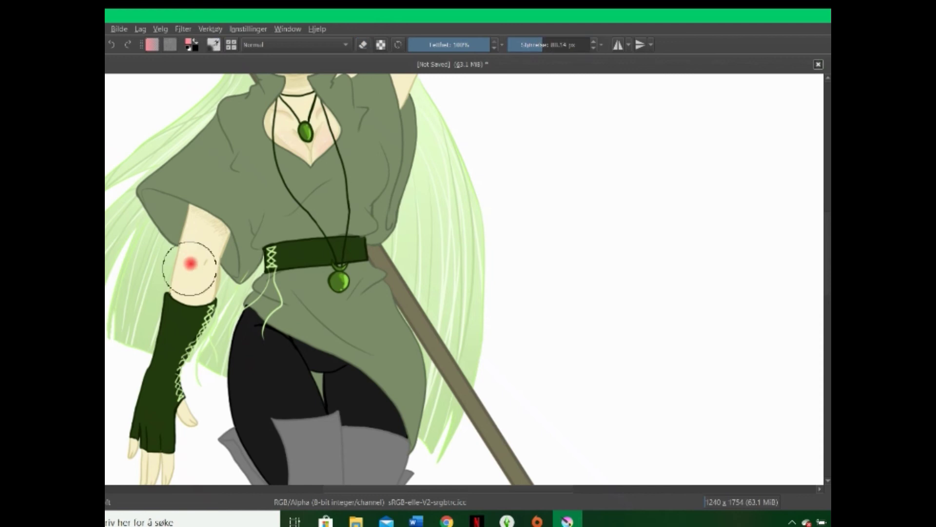
{"action": "scroll", "coordinate": [292, 341], "scroll_direction": "up", "scroll_amount": 6}
{"action": "left_click_drag", "start_coordinate": [412, 196], "coordinate": [395, 159]}
{"action": "key", "text": "e"}
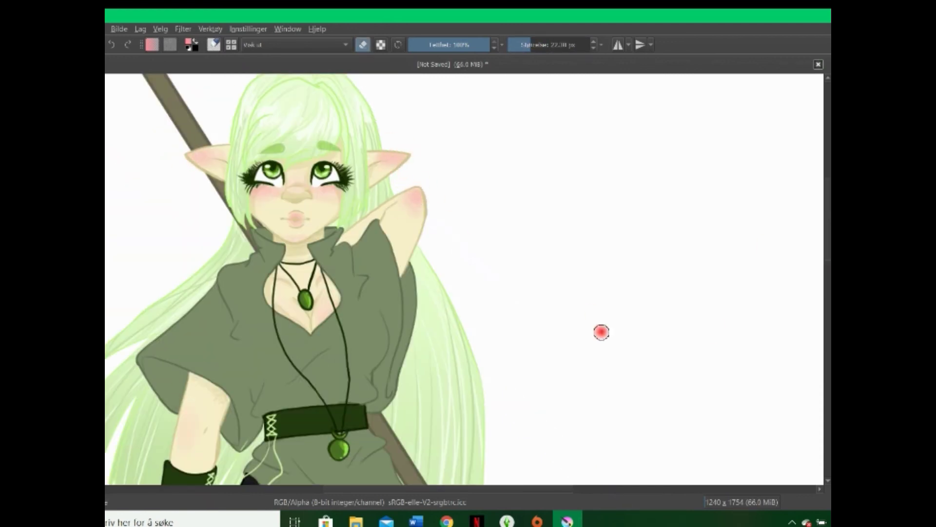
{"action": "scroll", "coordinate": [642, 370], "scroll_direction": "down", "scroll_amount": 2}
{"action": "key", "text": "e"}
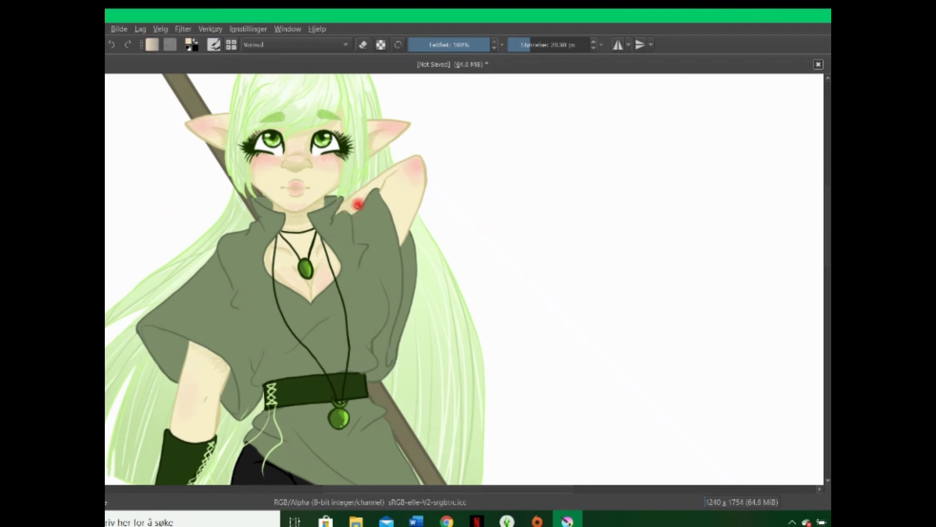
{"action": "scroll", "coordinate": [207, 265], "scroll_direction": "down", "scroll_amount": 3}
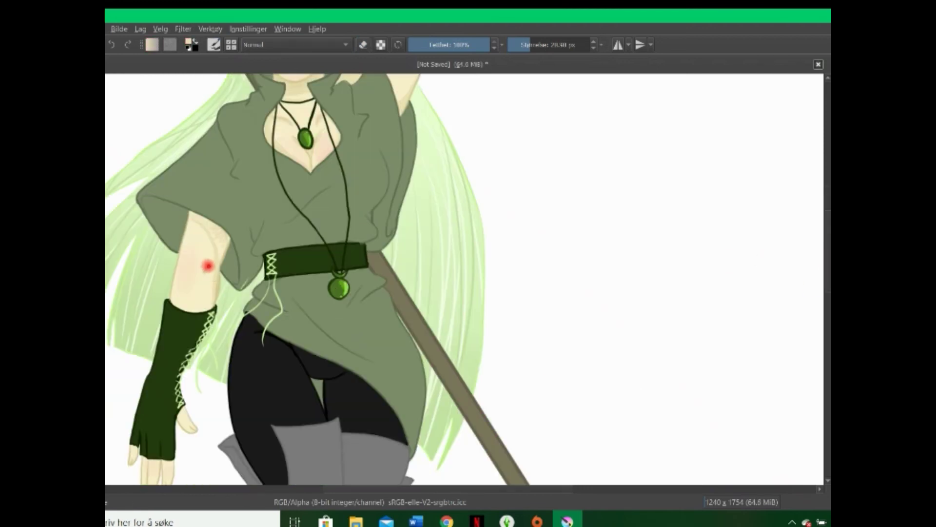
{"action": "scroll", "coordinate": [745, 298], "scroll_direction": "down", "scroll_amount": 2}
{"action": "key", "text": "e"}
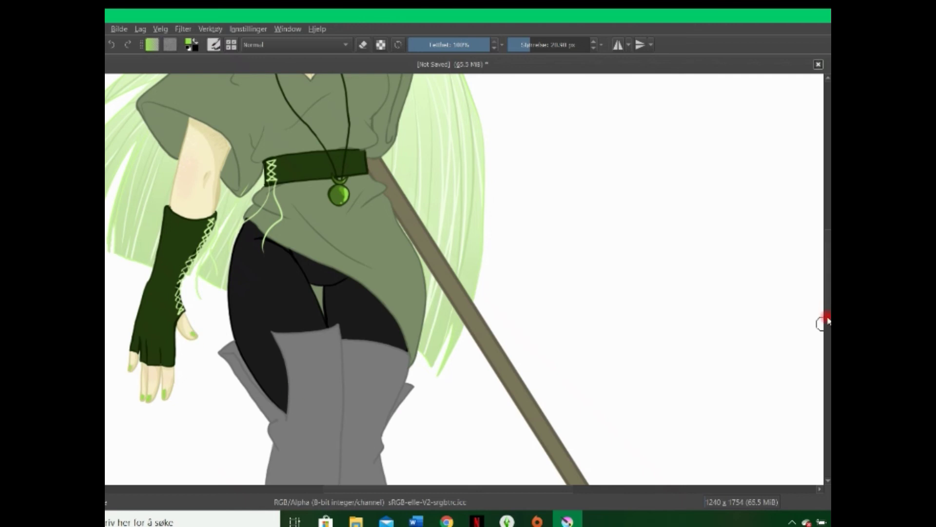
Select the tunic and paint deeper olive shadows on its folds, undoing a stray sleeve stroke.
{"action": "left_click_drag", "start_coordinate": [823, 321], "coordinate": [823, 288]}
{"action": "left_click", "coordinate": [269, 339]}
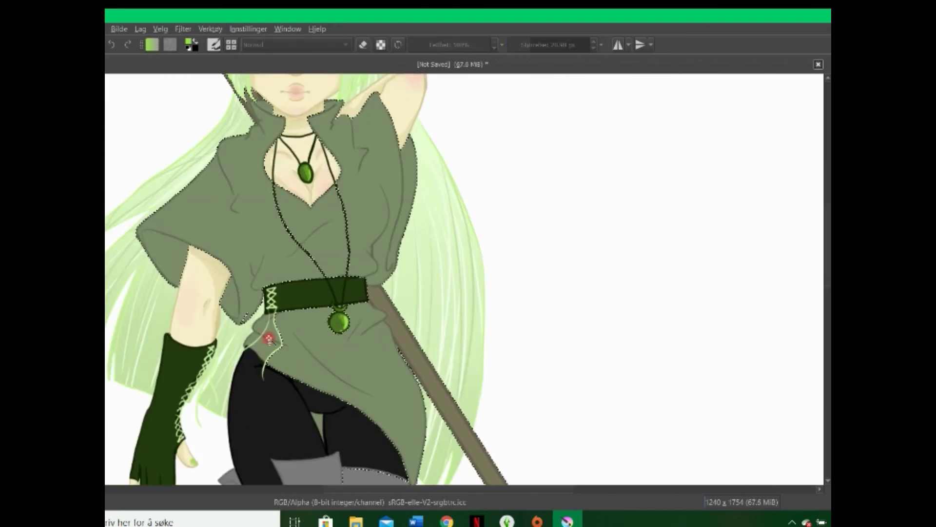
{"action": "left_click_drag", "start_coordinate": [238, 304], "coordinate": [235, 296]}
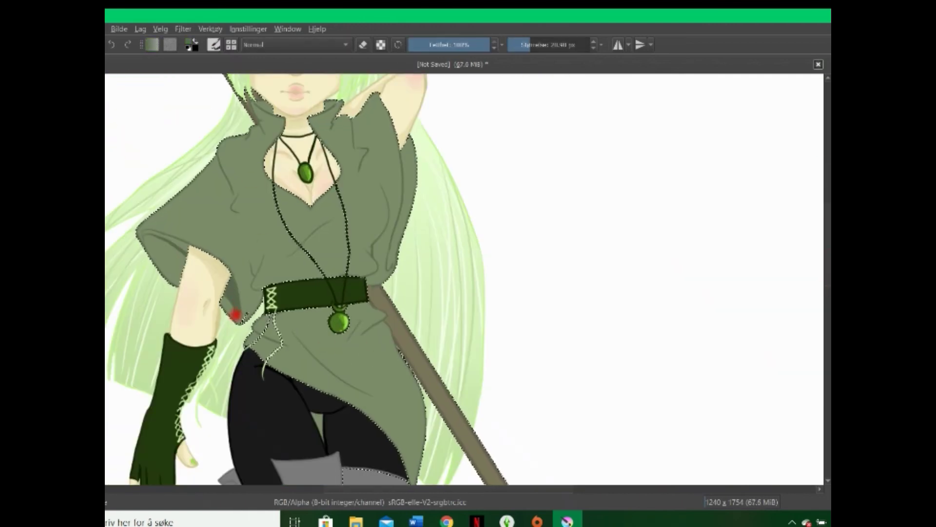
{"action": "key", "text": "ctrl+z"}
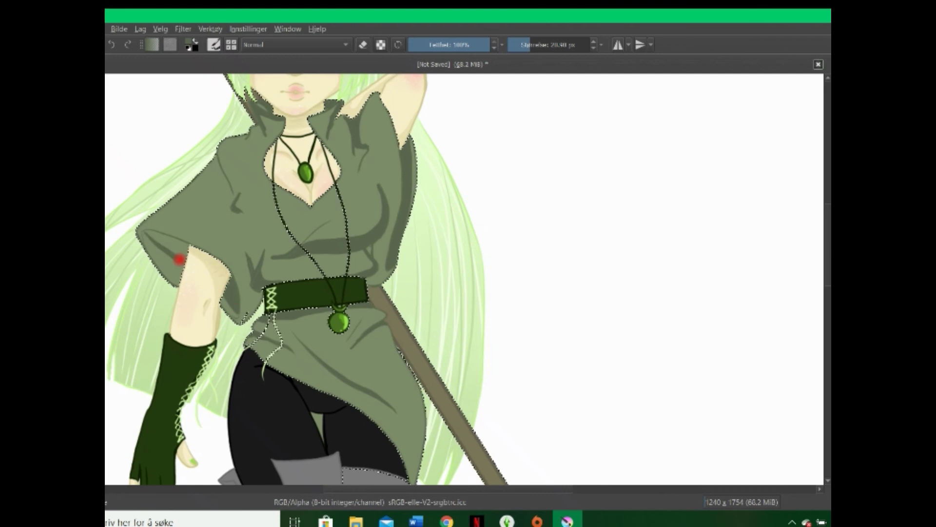
{"action": "scroll", "coordinate": [388, 270], "scroll_direction": "down", "scroll_amount": 4}
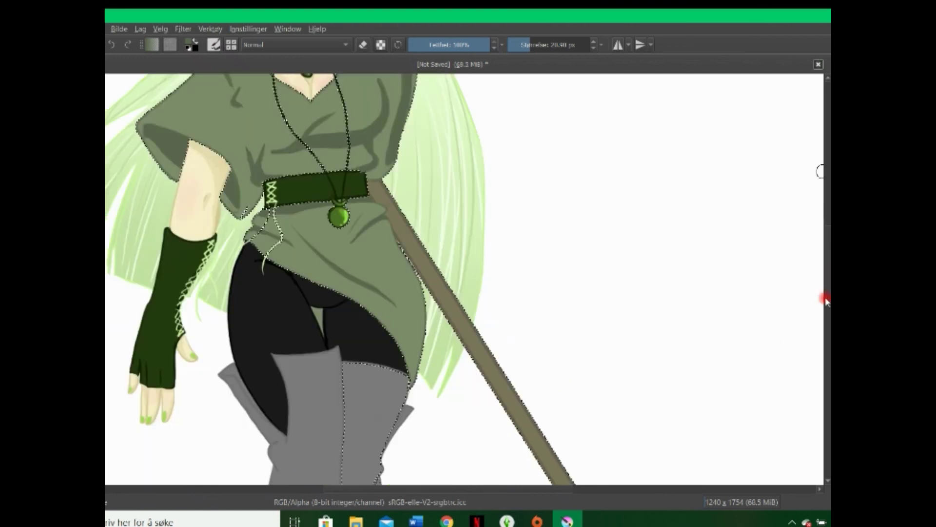
{"action": "scroll", "coordinate": [428, 276], "scroll_direction": "down", "scroll_amount": 1}
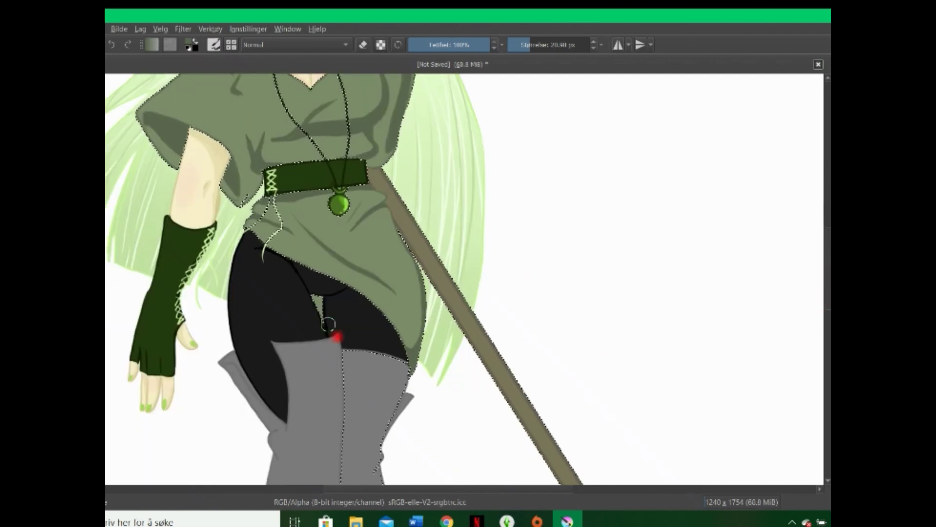
{"action": "scroll", "coordinate": [439, 261], "scroll_direction": "up", "scroll_amount": 3}
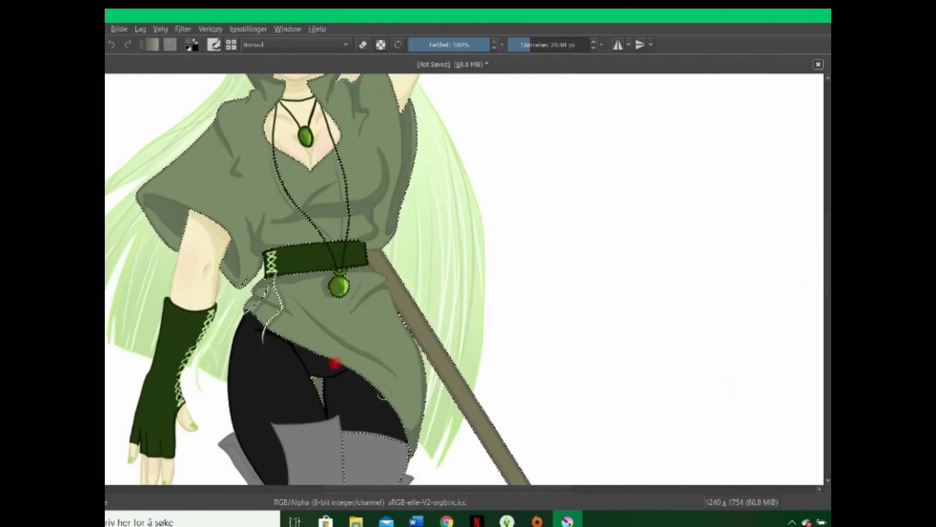
{"action": "key", "text": "minus"}
{"action": "scroll", "coordinate": [401, 332], "scroll_direction": "down", "scroll_amount": 4}
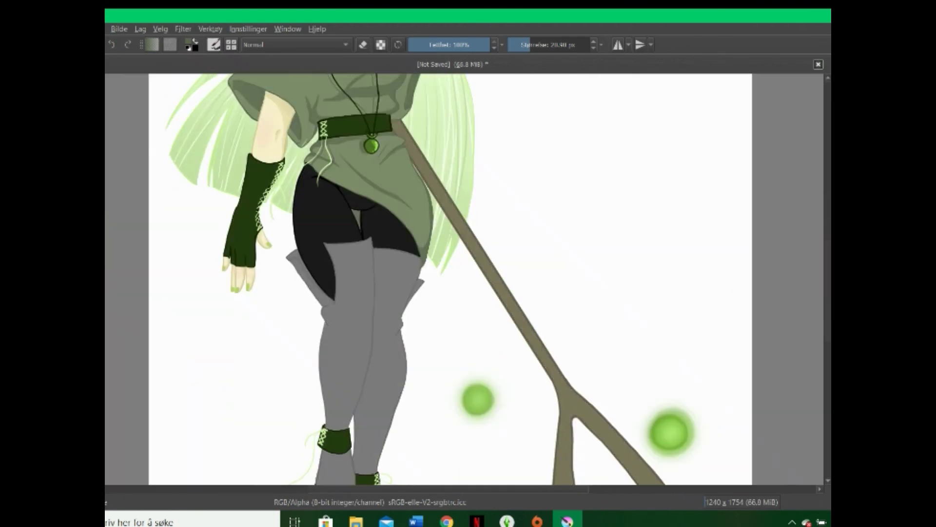
Select the shorts, legs and shoes and shade them darker grey, undoing a bad leg stroke.
{"action": "left_click", "coordinate": [309, 209]}
{"action": "key", "text": "plus"}
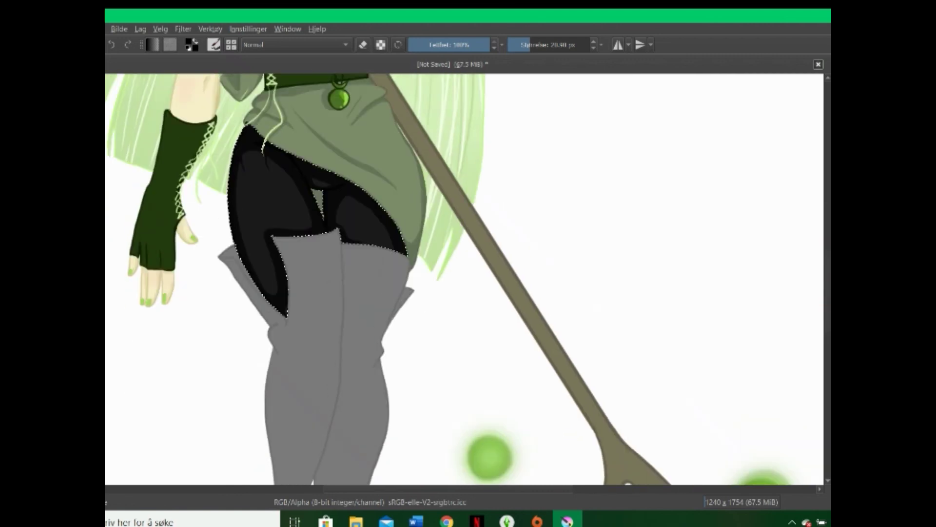
{"action": "left_click", "coordinate": [376, 341], "text": "shift"}
{"action": "scroll", "coordinate": [748, 177], "scroll_direction": "down", "scroll_amount": 5}
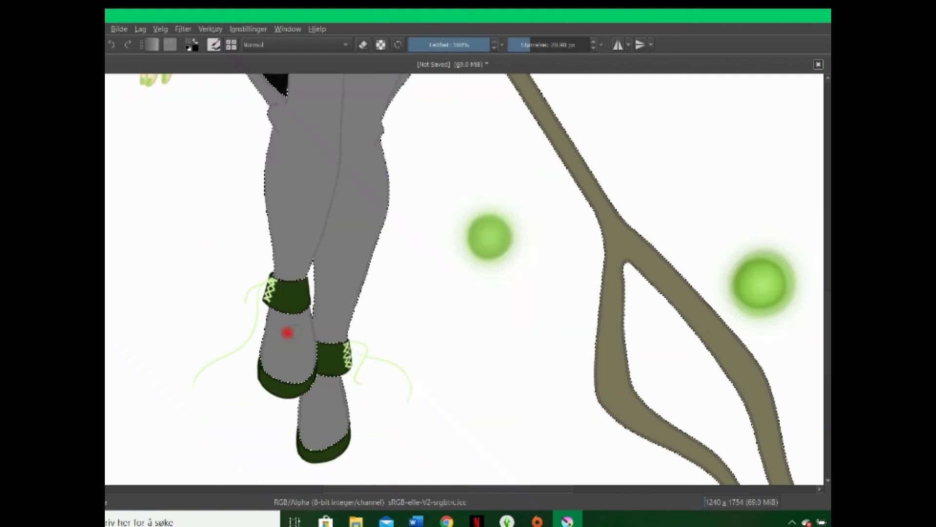
{"action": "mouse_move", "coordinate": [286, 331]}
{"action": "left_mouse_down"}
{"action": "mouse_move", "coordinate": [310, 339]}
{"action": "mouse_move", "coordinate": [318, 373]}
{"action": "mouse_move", "coordinate": [338, 386]}
{"action": "mouse_move", "coordinate": [328, 234]}
{"action": "mouse_move", "coordinate": [340, 181]}
{"action": "mouse_move", "coordinate": [320, 351]}
{"action": "mouse_move", "coordinate": [340, 378]}
{"action": "left_mouse_up"}
{"action": "scroll", "coordinate": [340, 386], "scroll_direction": "up", "scroll_amount": 6}
{"action": "scroll", "coordinate": [271, 307], "scroll_direction": "down", "scroll_amount": 5}
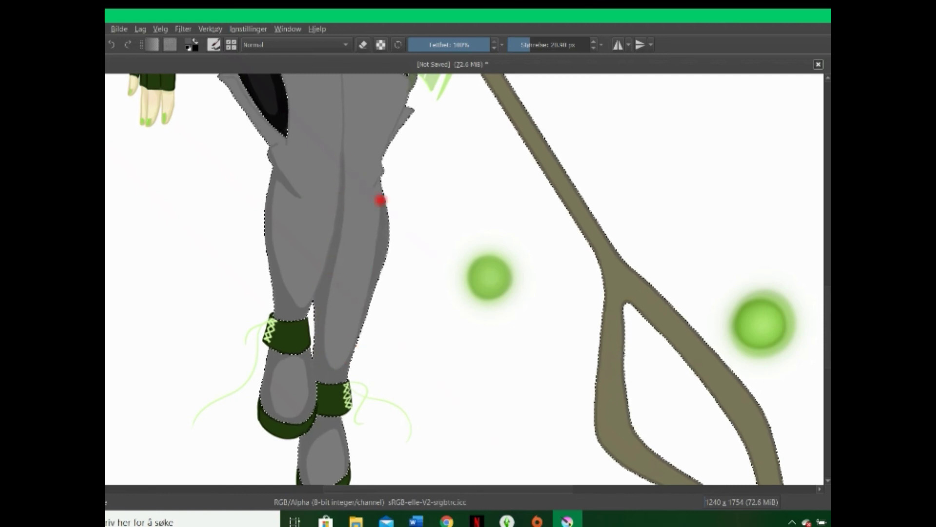
{"action": "scroll", "coordinate": [348, 208], "scroll_direction": "up", "scroll_amount": 3}
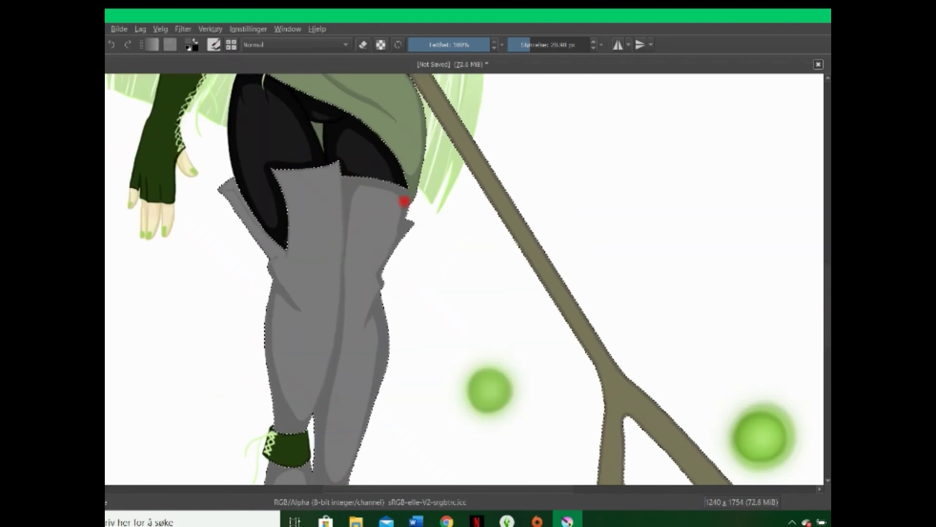
{"action": "key", "text": "ctrl+z"}
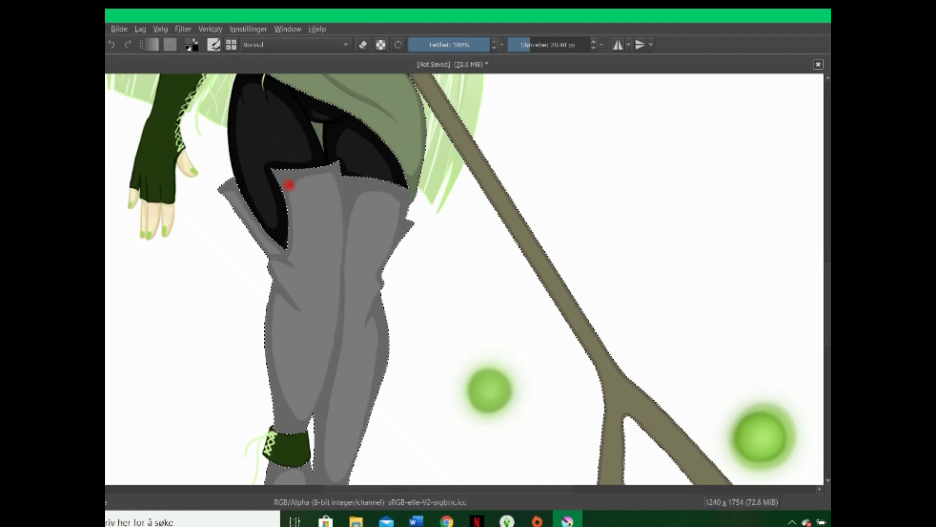
{"action": "scroll", "coordinate": [823, 273], "scroll_direction": "down", "scroll_amount": 5}
Clear the current selection with Ctrl+Shift+A.
{"action": "key", "text": "ctrl+shift+a"}
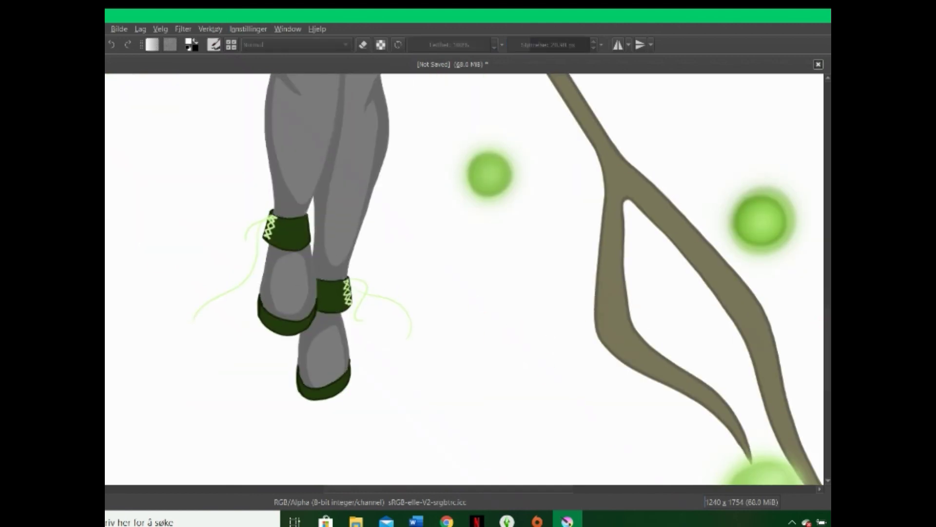
{"action": "scroll", "coordinate": [826, 333], "scroll_direction": "up", "scroll_amount": 10}
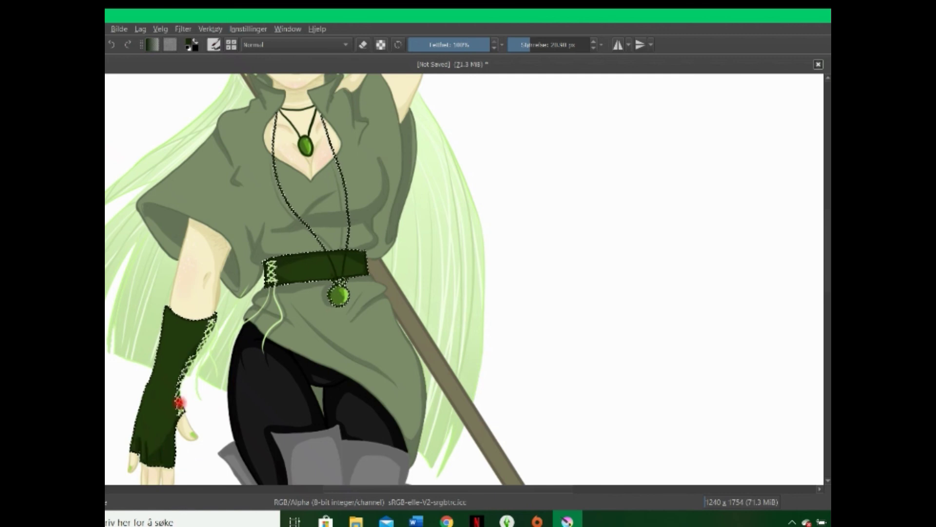
{"action": "scroll", "coordinate": [273, 220], "scroll_direction": "down", "scroll_amount": 10}
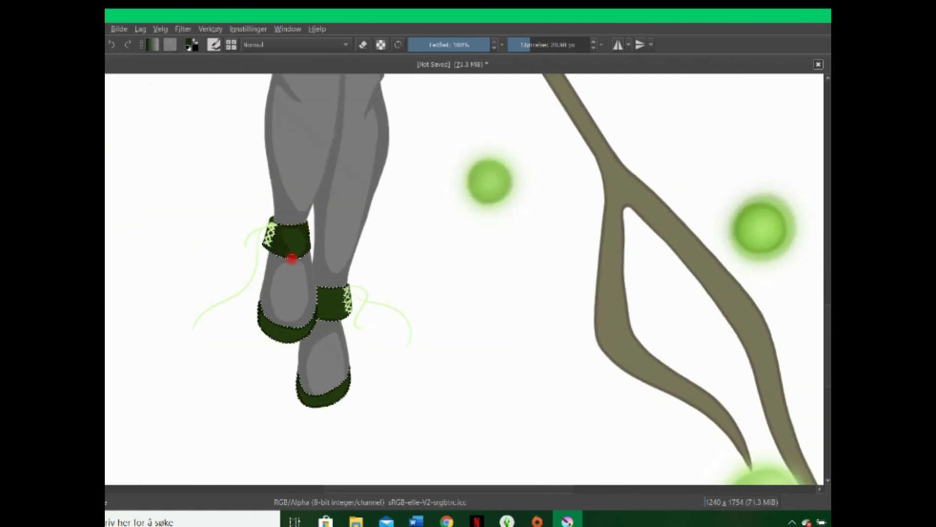
{"action": "scroll", "coordinate": [771, 201], "scroll_direction": "up", "scroll_amount": 15}
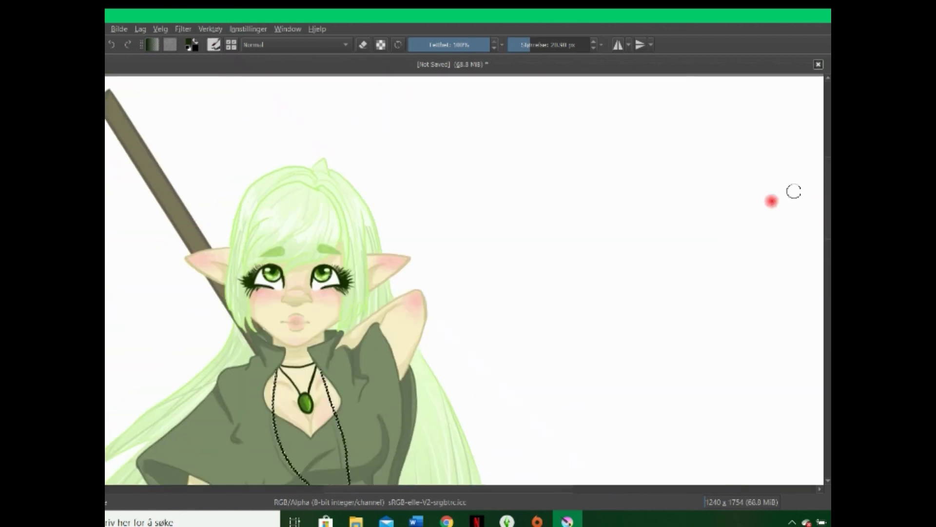
Select the staff and legs, airbrush a soft light-green glow on them, then fit the illustration to view.
{"action": "left_click", "coordinate": [570, 264]}
{"action": "scroll", "coordinate": [748, 163], "scroll_direction": "up", "scroll_amount": 5}
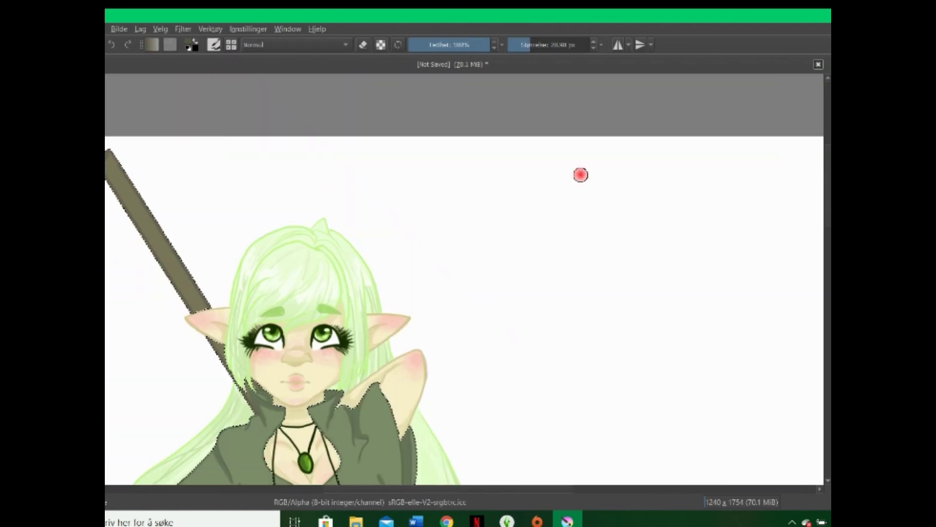
{"action": "scroll", "coordinate": [818, 280], "scroll_direction": "down", "scroll_amount": 10}
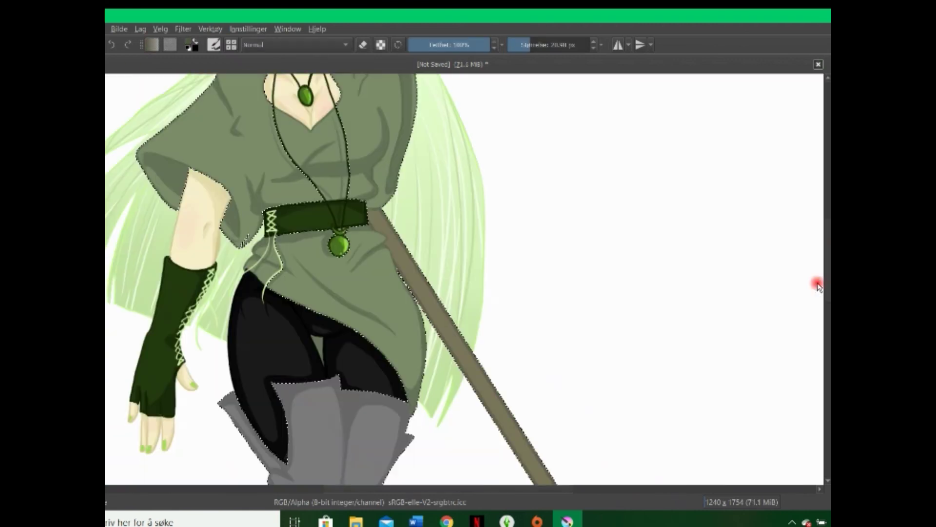
{"action": "scroll", "coordinate": [497, 204], "scroll_direction": "down", "scroll_amount": 10}
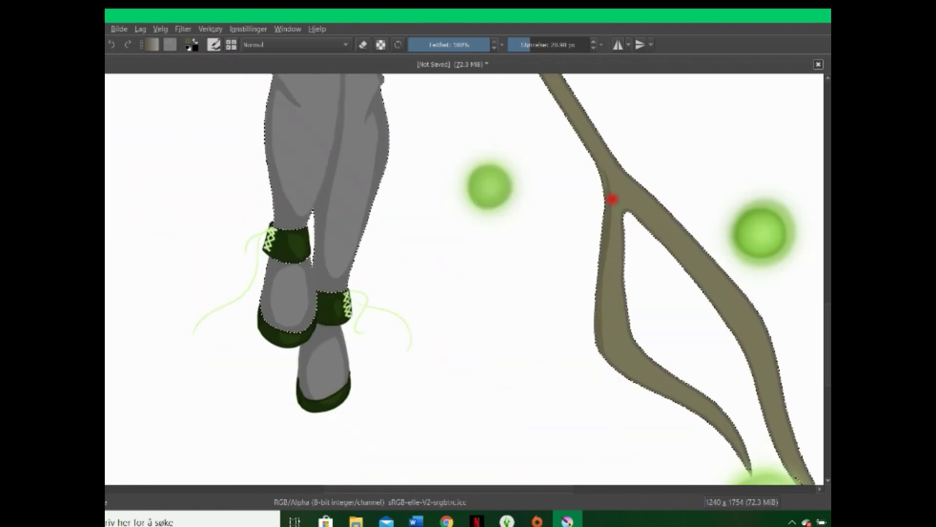
{"action": "scroll", "coordinate": [666, 240], "scroll_direction": "up", "scroll_amount": 5}
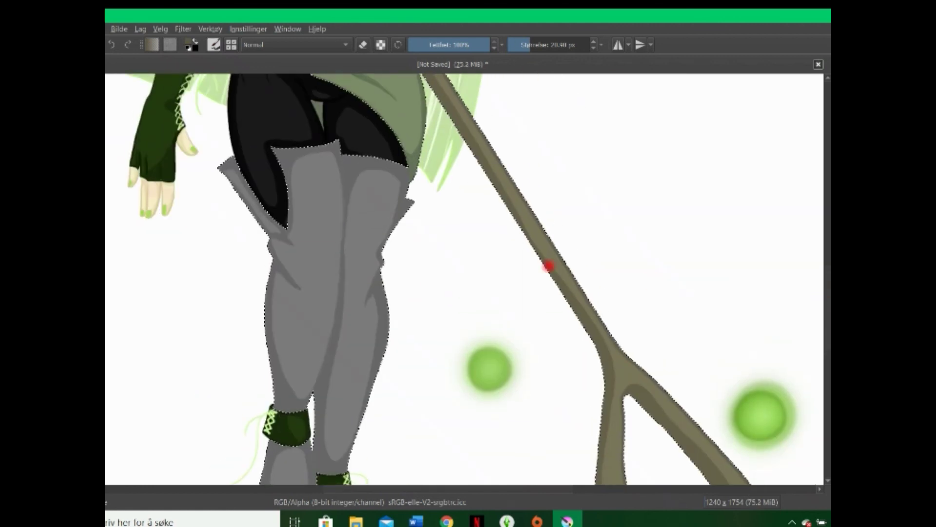
{"action": "left_click", "coordinate": [582, 309]}
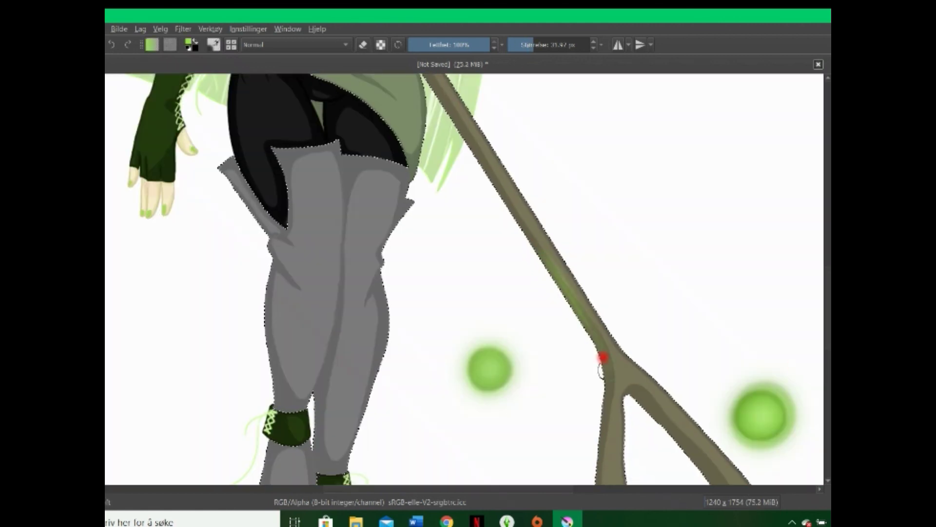
{"action": "scroll", "coordinate": [351, 320], "scroll_direction": "down", "scroll_amount": 5}
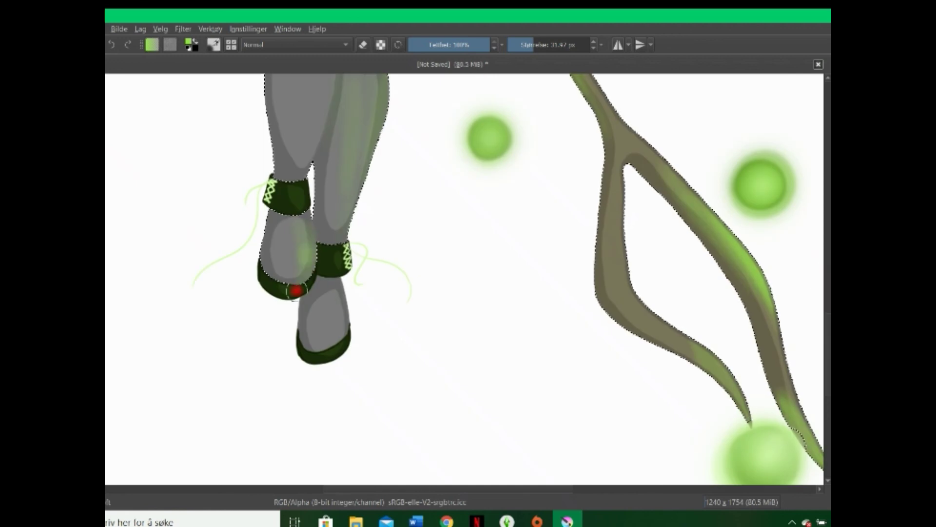
{"action": "scroll", "coordinate": [295, 291], "scroll_direction": "up", "scroll_amount": 5}
{"action": "scroll", "coordinate": [355, 156], "scroll_direction": "up", "scroll_amount": 2}
{"action": "scroll", "coordinate": [387, 274], "scroll_direction": "up", "scroll_amount": 3}
{"action": "scroll", "coordinate": [387, 274], "scroll_direction": "down", "scroll_amount": 5}
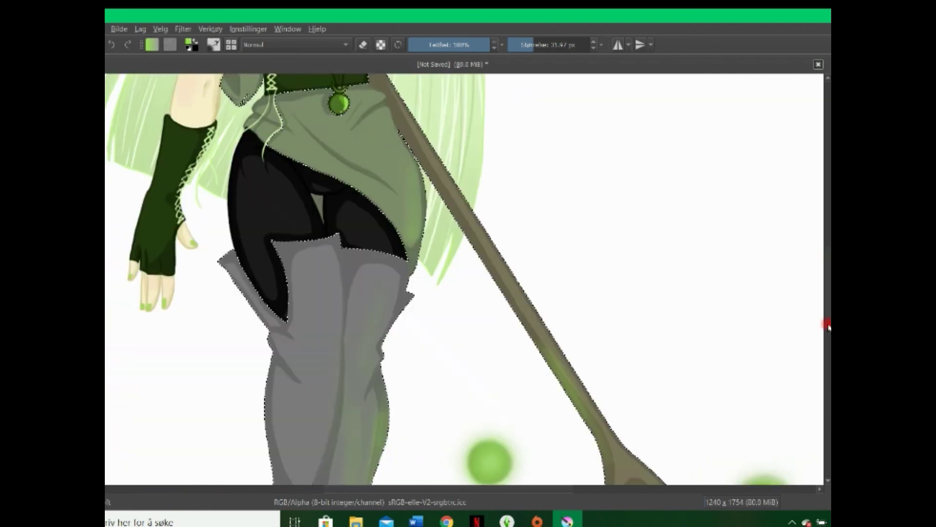
{"action": "scroll", "coordinate": [328, 203], "scroll_direction": "down", "scroll_amount": 5}
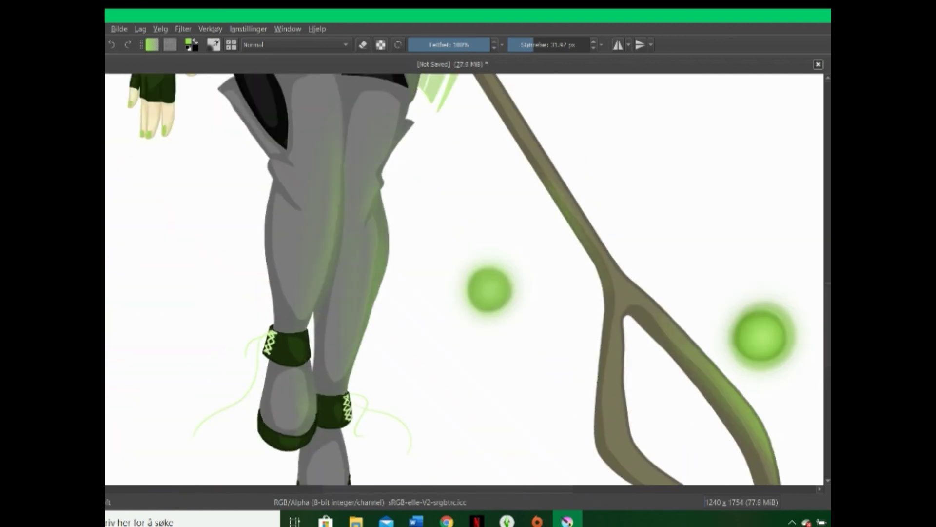
{"action": "key", "text": "minus"}
{"action": "key", "text": "minus"}
{"action": "key", "text": "plus"}
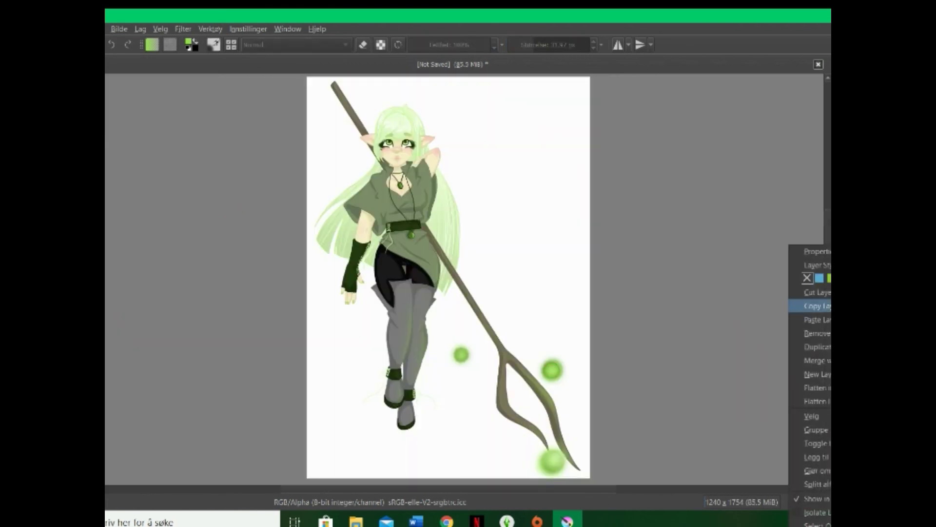
Run Colour to Alpha on the green silhouette copy, choosing the hue and shade to remove.
{"action": "left_click", "coordinate": [182, 28]}
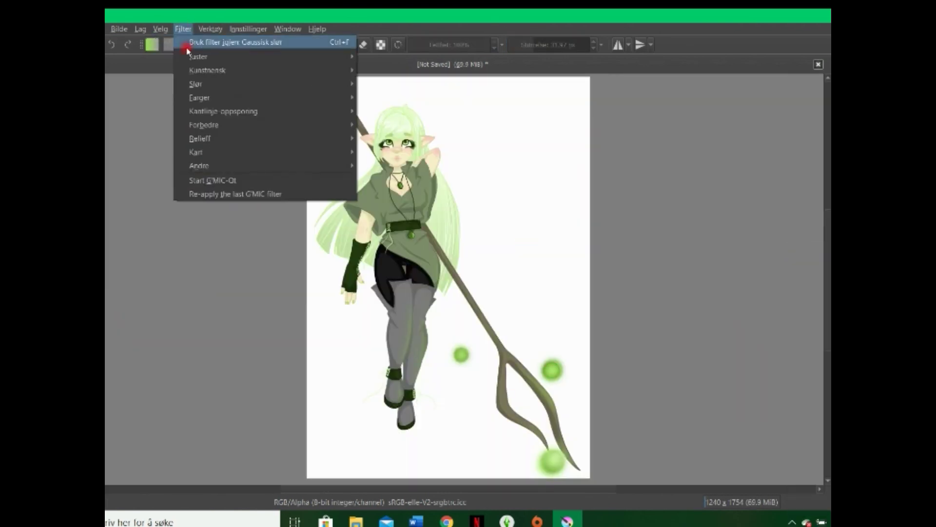
{"action": "left_click", "coordinate": [188, 54]}
{"action": "left_click_drag", "start_coordinate": [802, 238], "coordinate": [813, 329]}
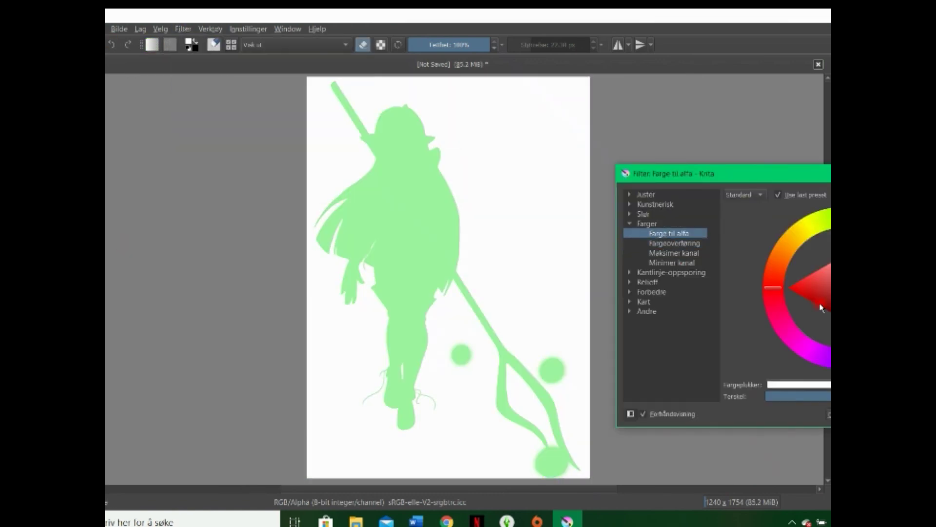
{"action": "left_click", "coordinate": [801, 231]}
{"action": "left_click", "coordinate": [823, 273]}
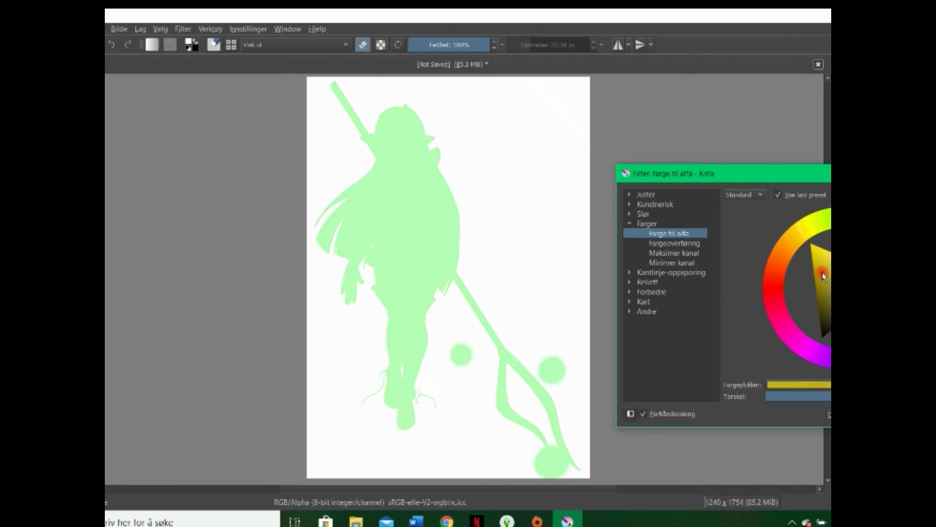
{"action": "left_click", "coordinate": [674, 243]}
{"action": "key", "text": "Return"}
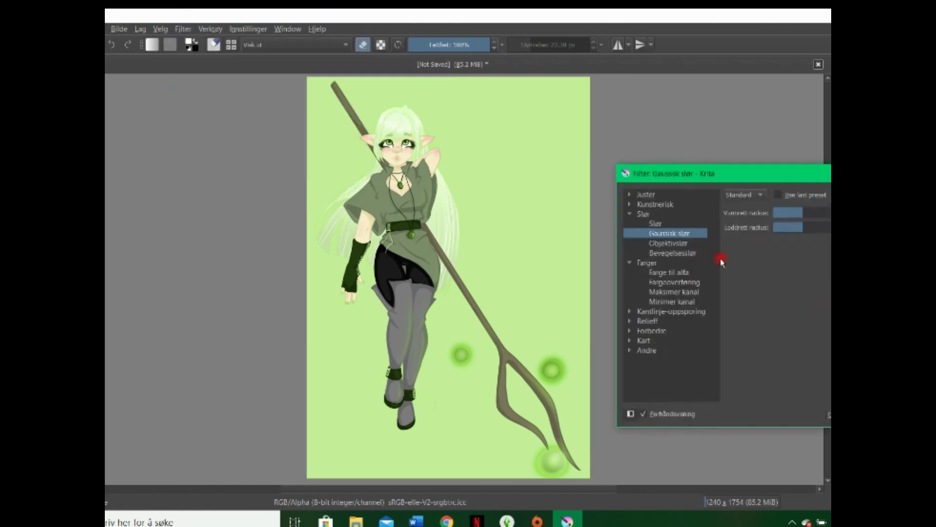
Paint a soft glow and large sparkle strokes over the green background, undoing one that whitened it.
{"action": "left_click_drag", "start_coordinate": [516, 77], "coordinate": [565, 139]}
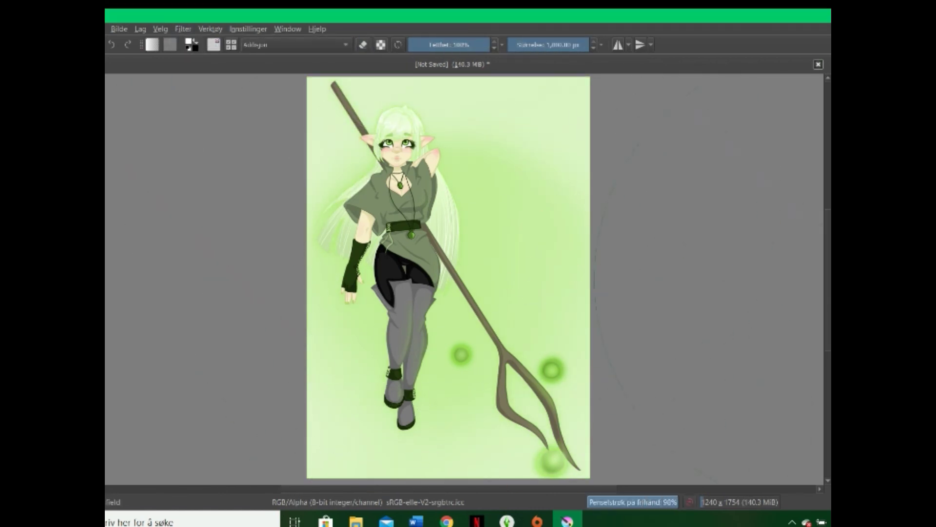
{"action": "left_click_drag", "start_coordinate": [585, 313], "coordinate": [241, 78]}
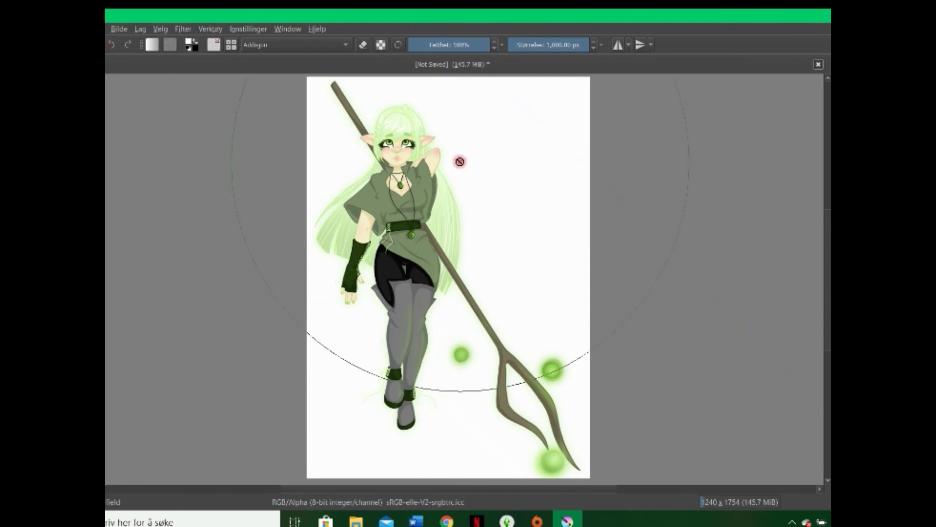
{"action": "left_click", "coordinate": [112, 45]}
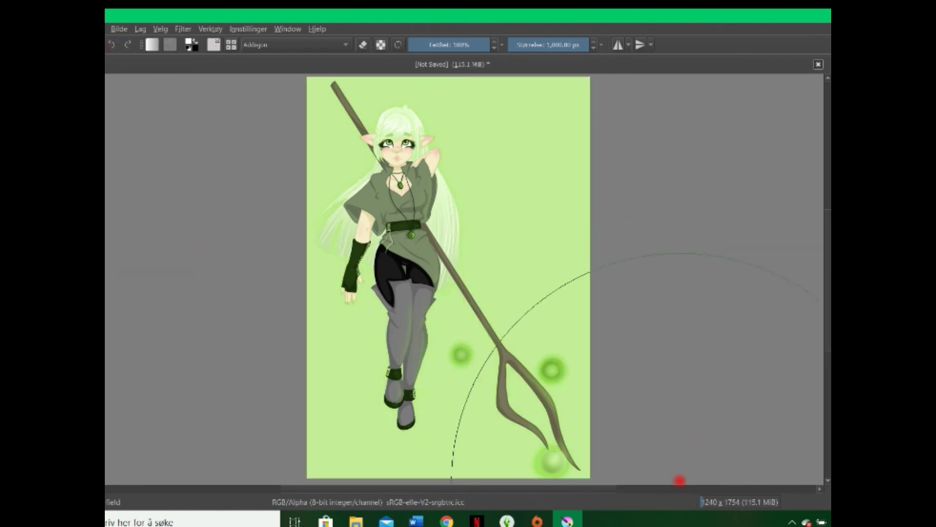
{"action": "scroll", "coordinate": [428, 259], "scroll_direction": "up", "scroll_amount": 1}
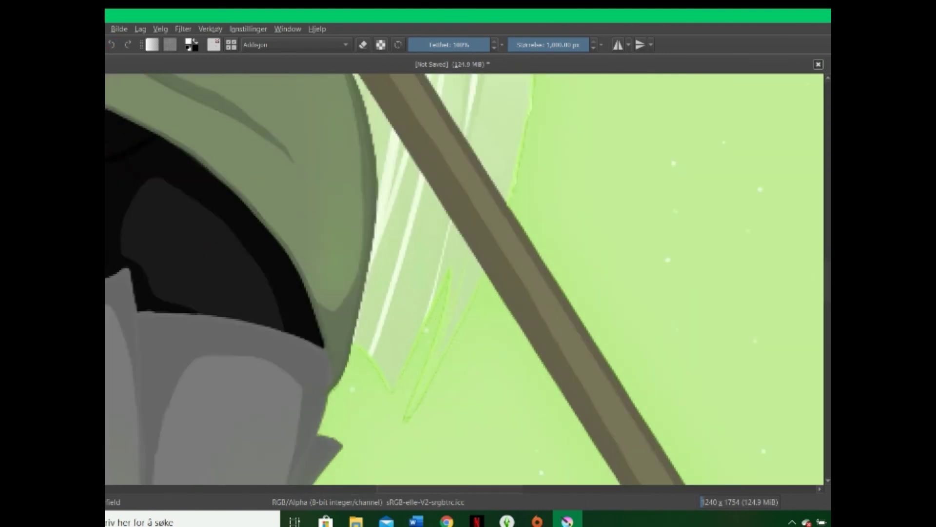
{"action": "left_click_drag", "start_coordinate": [428, 258], "coordinate": [820, 443]}
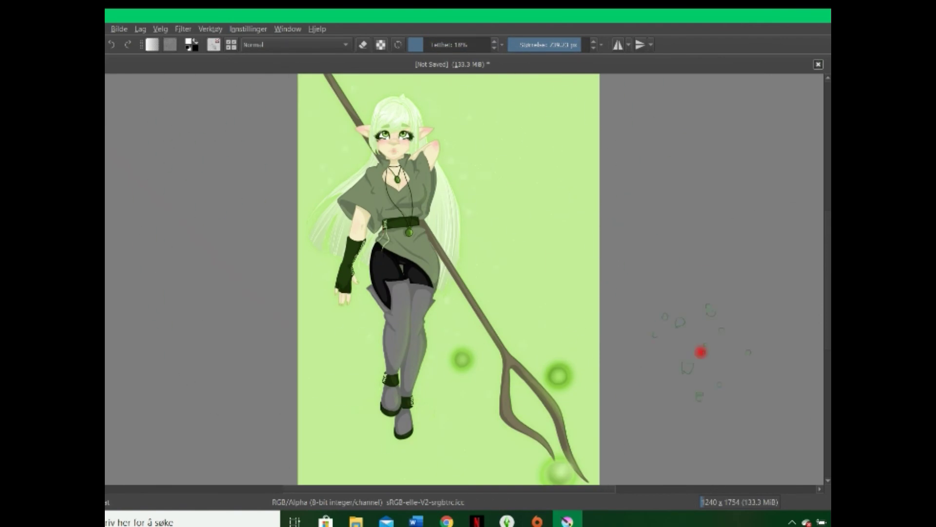
{"action": "left_click_drag", "start_coordinate": [323, 194], "coordinate": [672, 420]}
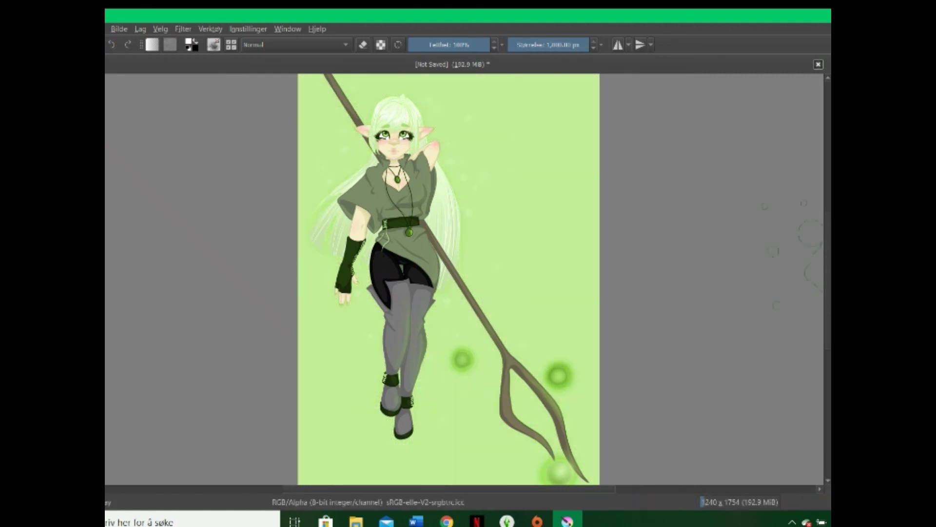
Replace a discarded cloudy texture with a 1000 px green vine texture stamped at lower right.
{"action": "left_click_drag", "start_coordinate": [462, 94], "coordinate": [211, 460]}
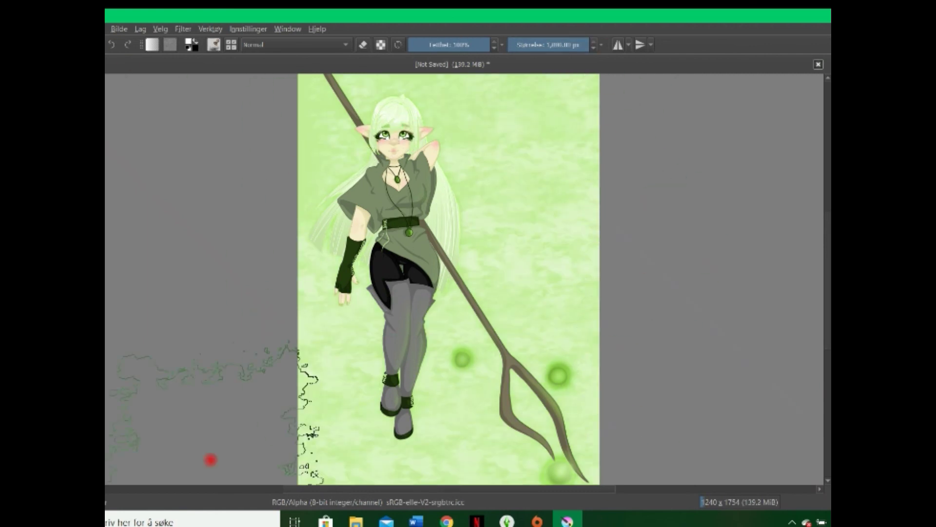
{"action": "key", "text": "ctrl+z"}
{"action": "key", "text": "slash"}
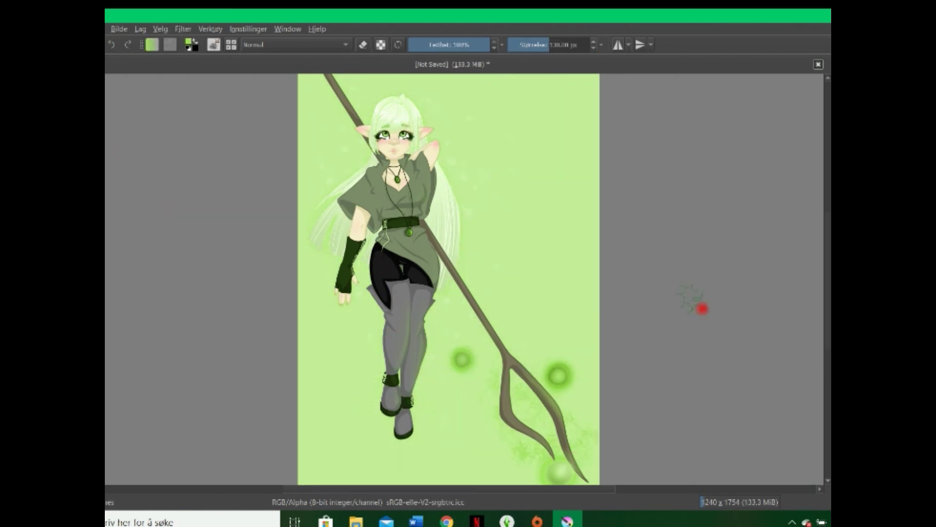
{"action": "key", "text": "slash"}
{"action": "scroll", "coordinate": [579, 443], "scroll_direction": "down", "scroll_amount": 2}
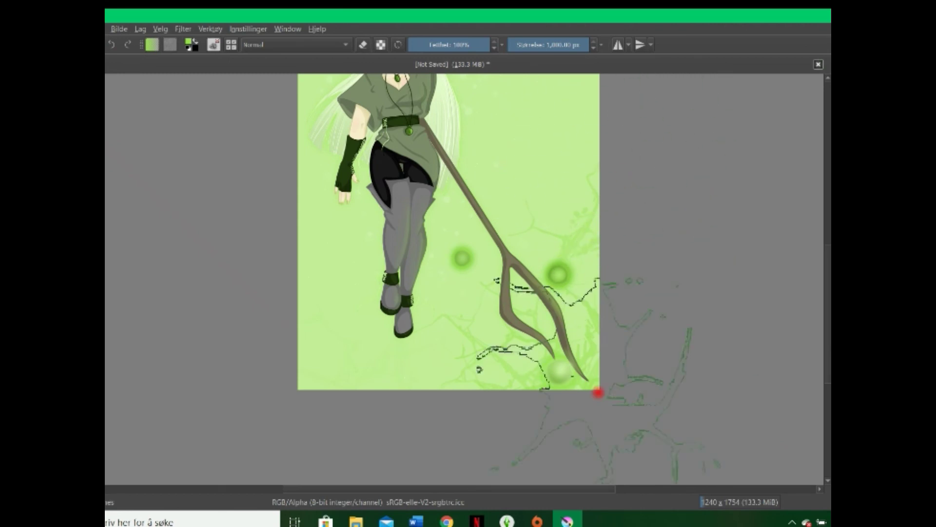
{"action": "scroll", "coordinate": [609, 411], "scroll_direction": "up", "scroll_amount": 1}
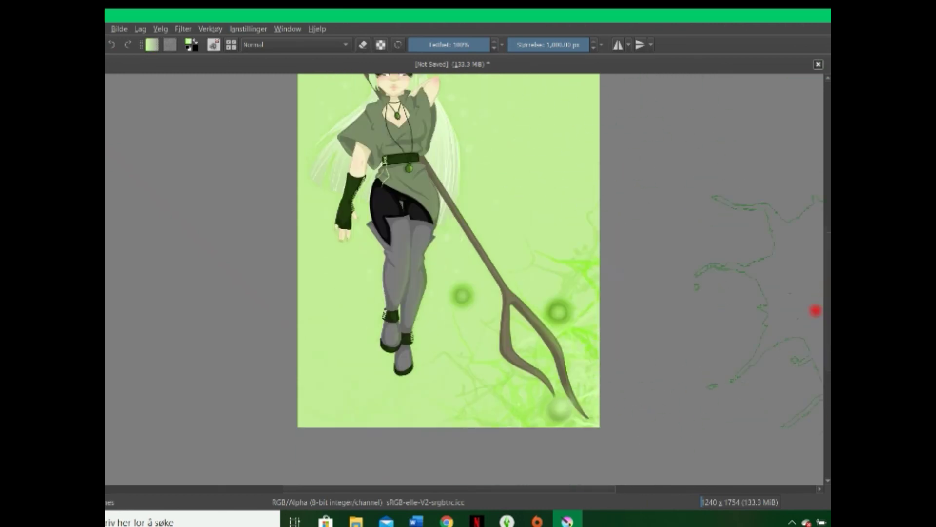
{"action": "left_click", "coordinate": [109, 45]}
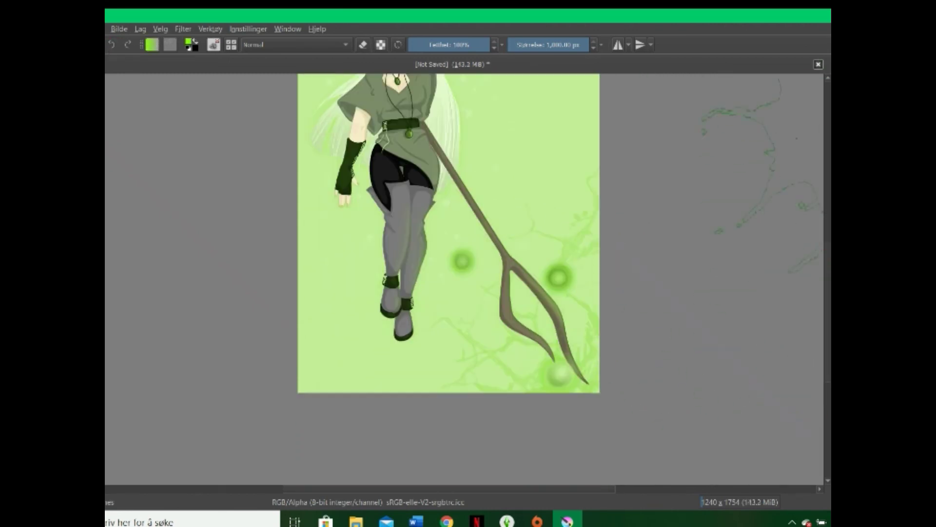
{"action": "scroll", "coordinate": [820, 265], "scroll_direction": "down", "scroll_amount": 2}
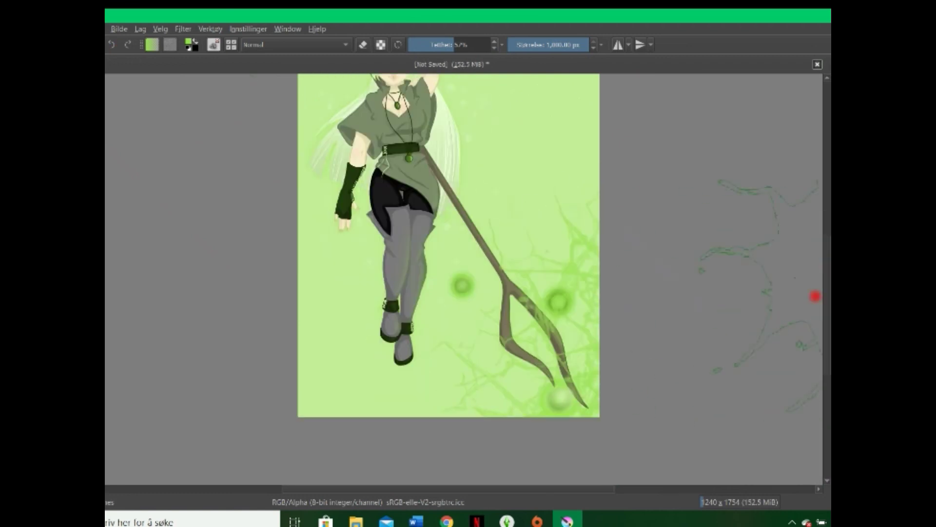
{"action": "scroll", "coordinate": [819, 265], "scroll_direction": "up", "scroll_amount": 5}
{"action": "scroll", "coordinate": [822, 394], "scroll_direction": "up", "scroll_amount": 2}
Switch to a small, fully opaque brush for fine detail work.
{"action": "key", "text": "slash"}
{"action": "left_click", "coordinate": [513, 54]}
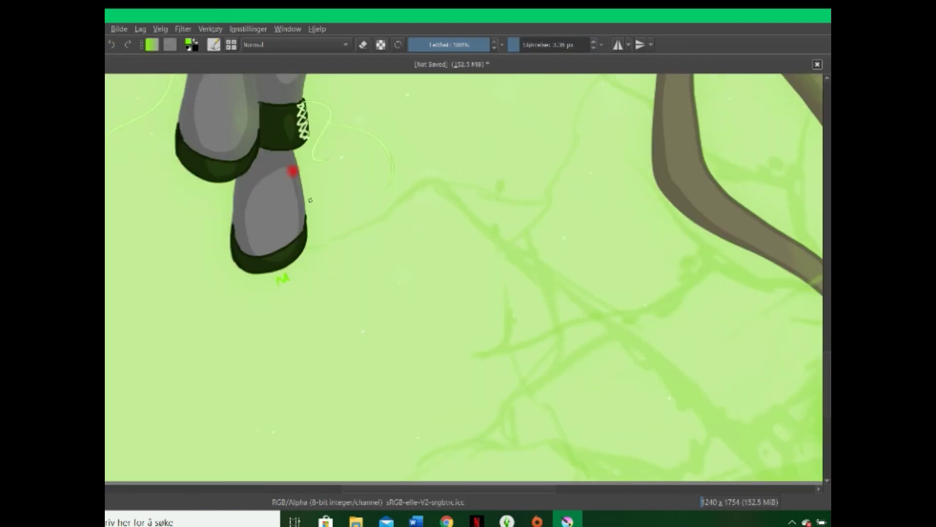
{"action": "scroll", "coordinate": [281, 281], "scroll_direction": "down", "scroll_amount": 5}
{"action": "scroll", "coordinate": [474, 215], "scroll_direction": "up", "scroll_amount": 2}
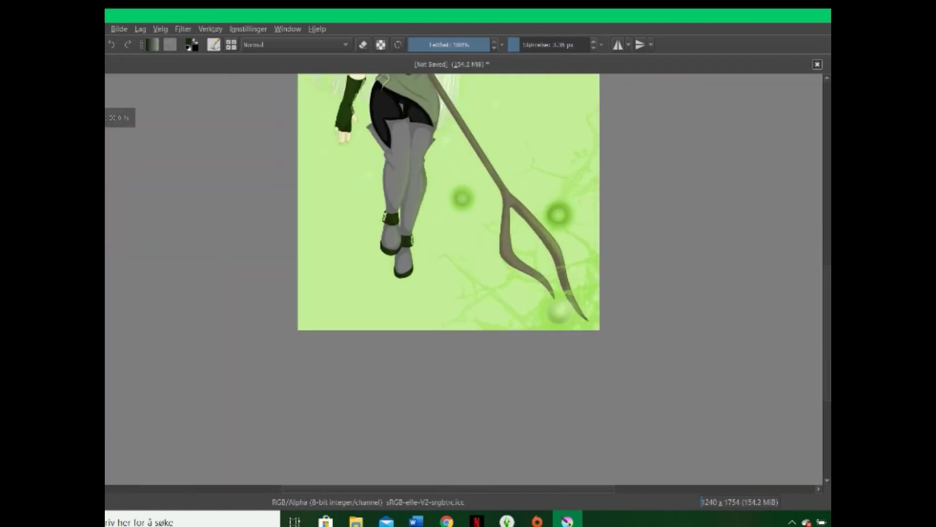
{"action": "scroll", "coordinate": [474, 215], "scroll_direction": "up", "scroll_amount": 2}
{"action": "scroll", "coordinate": [474, 215], "scroll_direction": "down", "scroll_amount": 5}
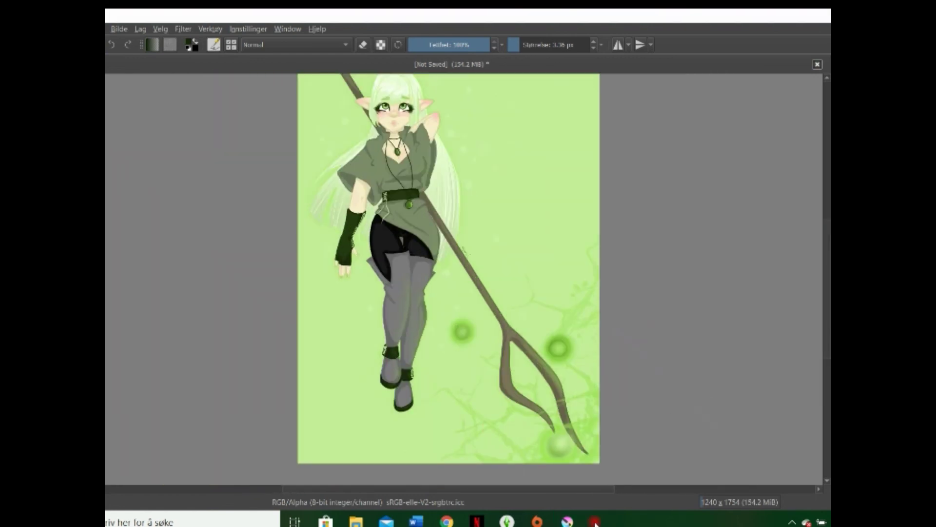